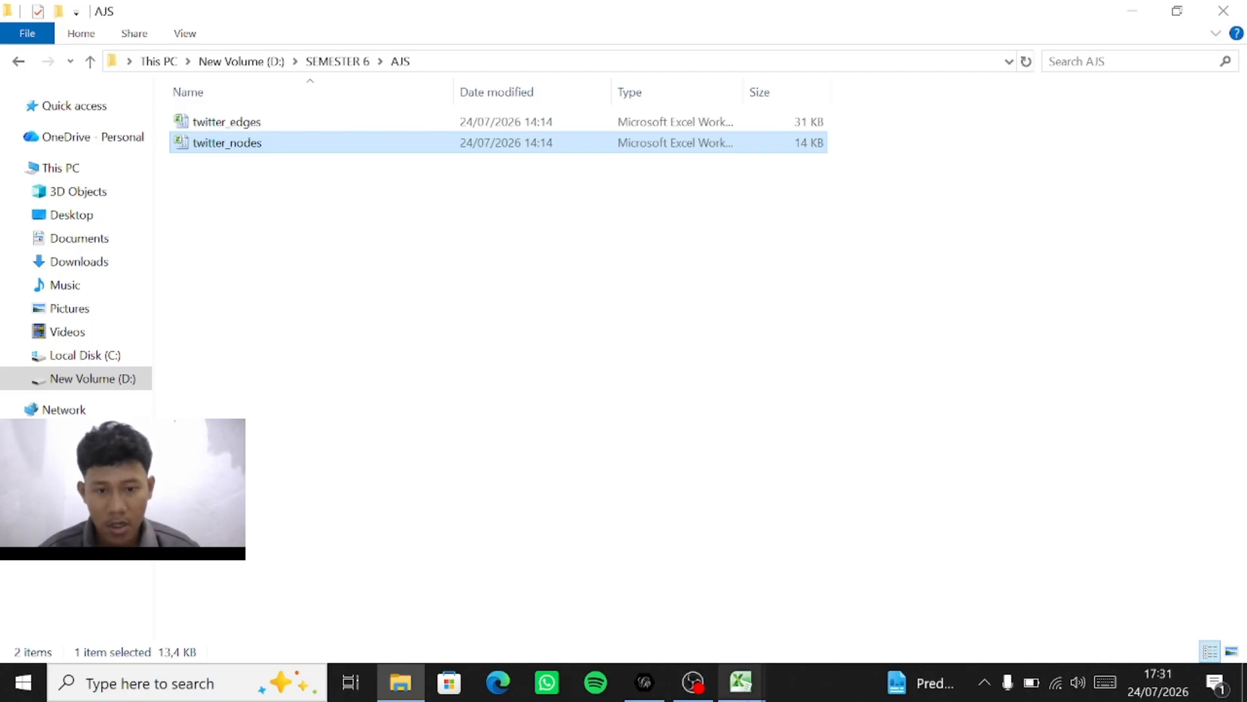
Step: Bring up the twitter_edges workbook in Excel and look through its Source, Target and Type columns
mouse_move(740, 682)
click(690, 633)
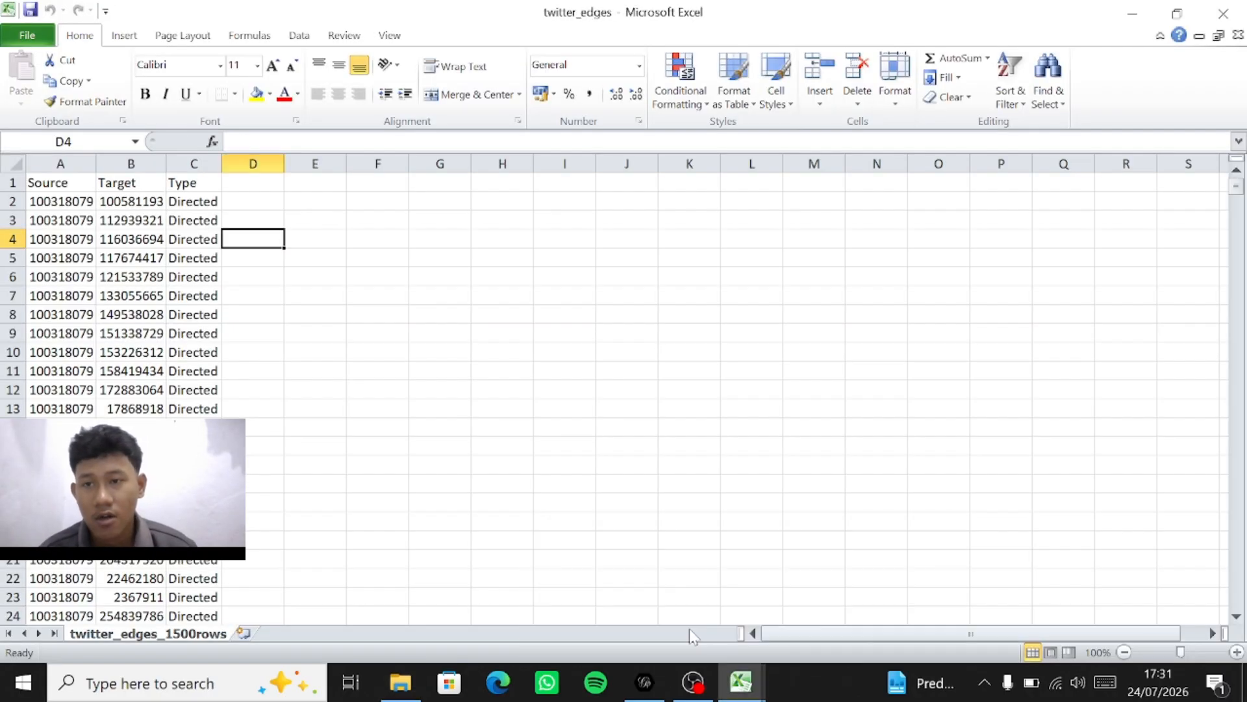
scroll(130, 267, down, 20)
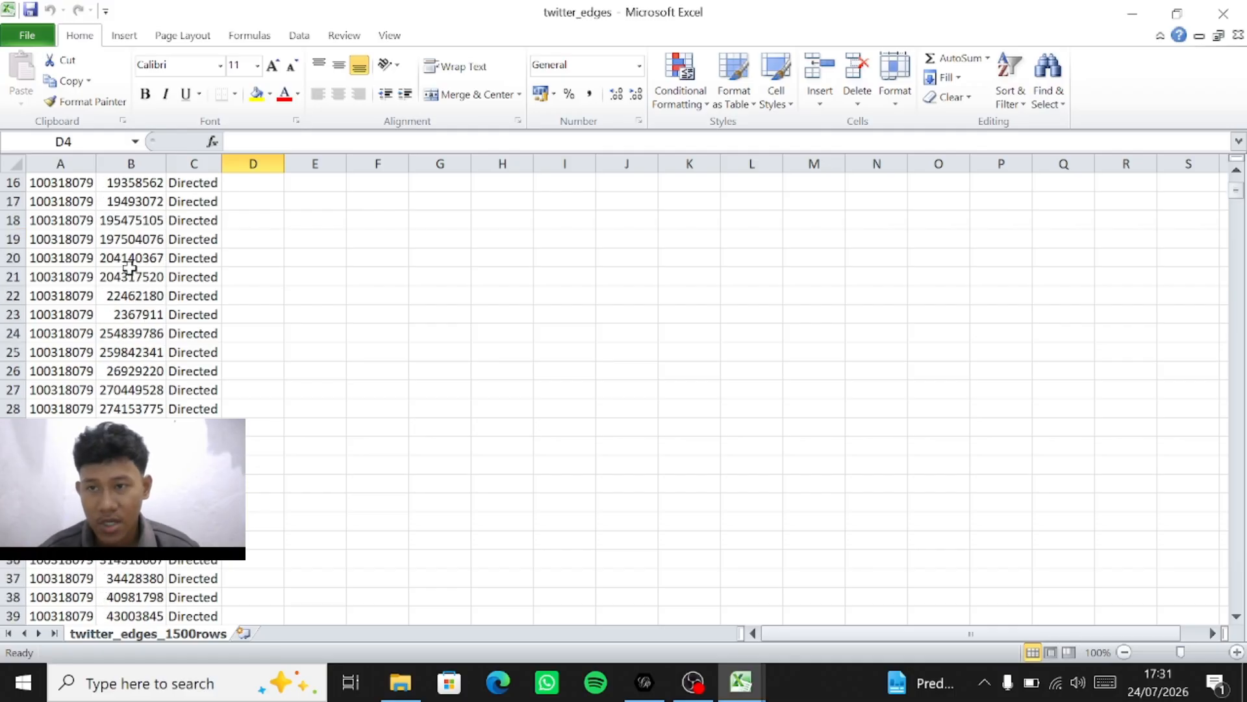
scroll(130, 267, down, 20)
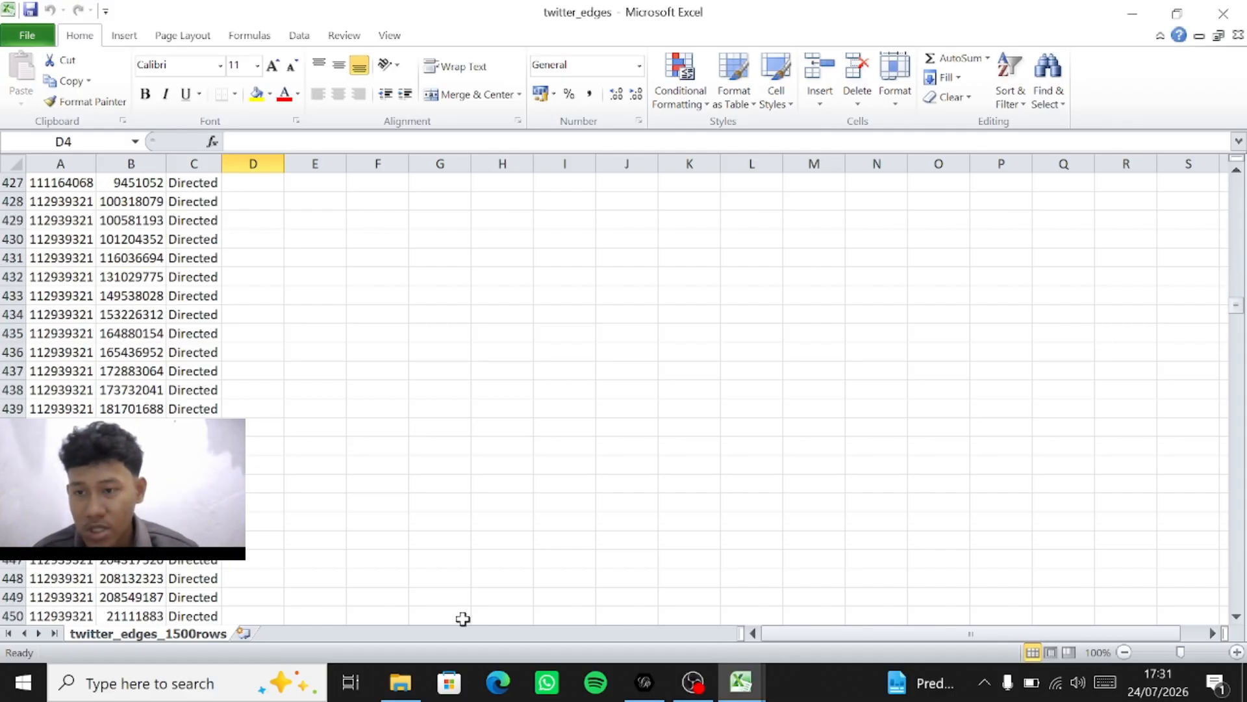
Step: Switch to the twitter_nodes workbook and look through its list of node IDs and labels down to the end
mouse_move(733, 695)
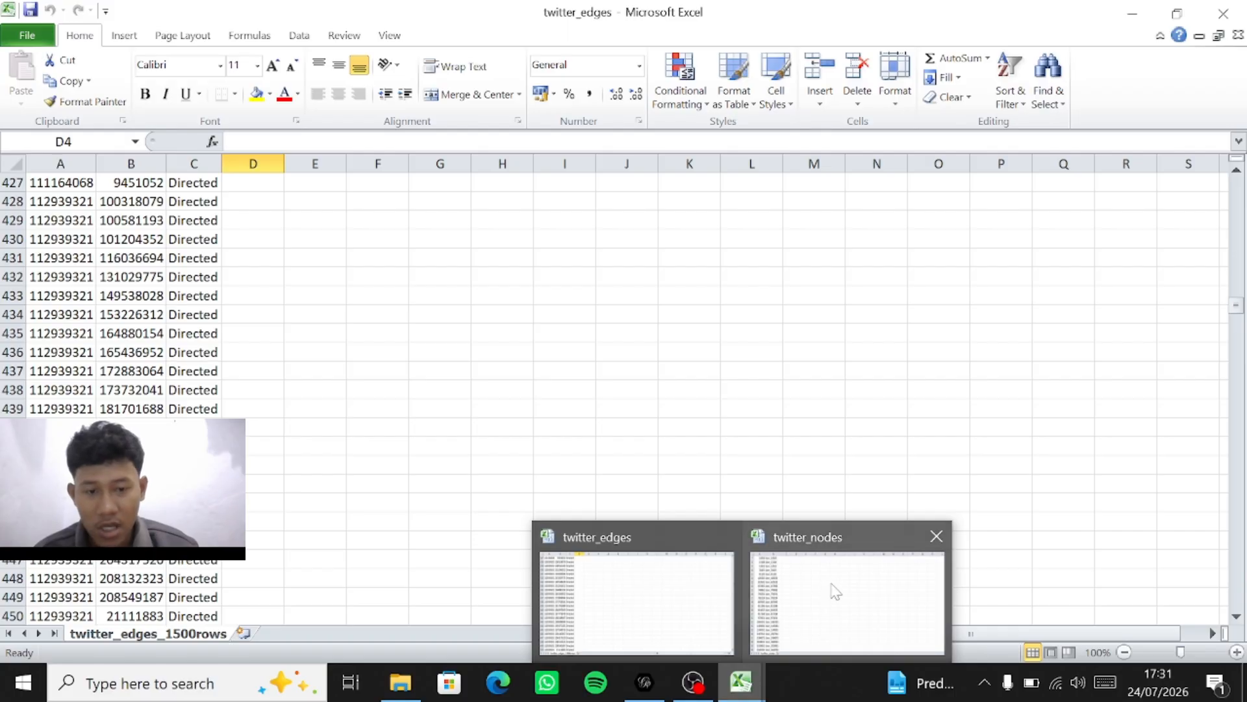
click(832, 588)
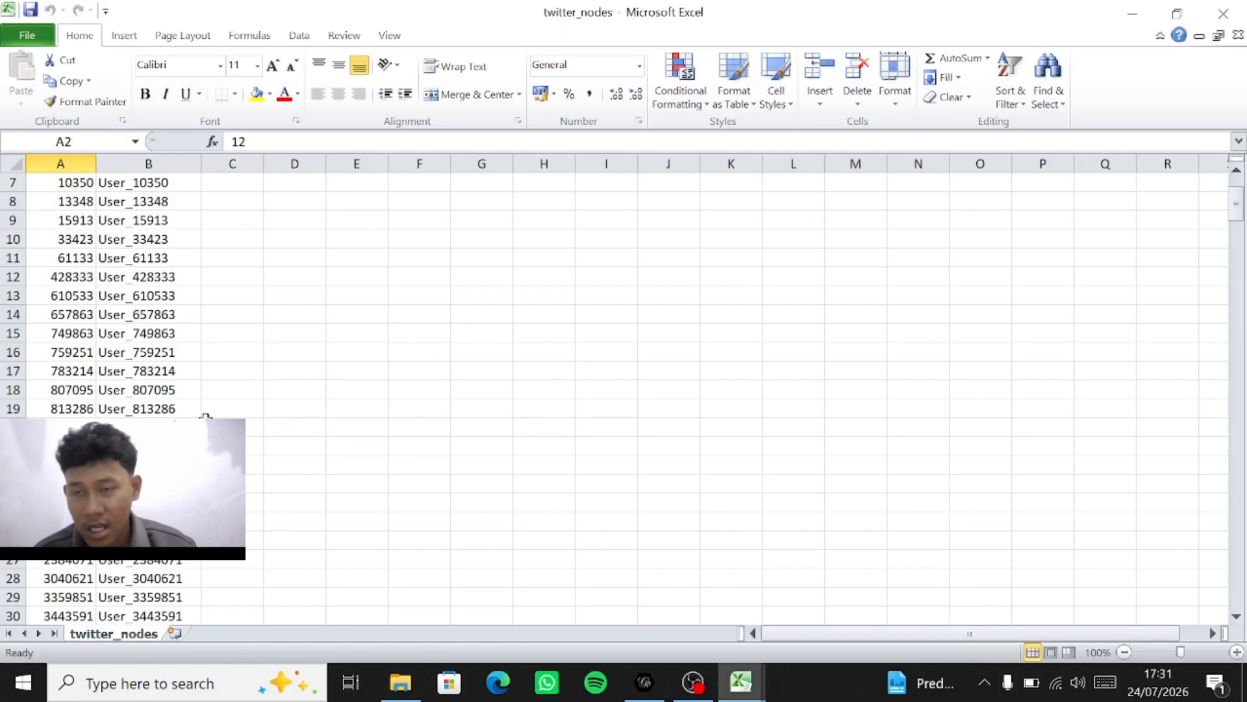
scroll(205, 416, down, 20)
scroll(206, 417, down, 20)
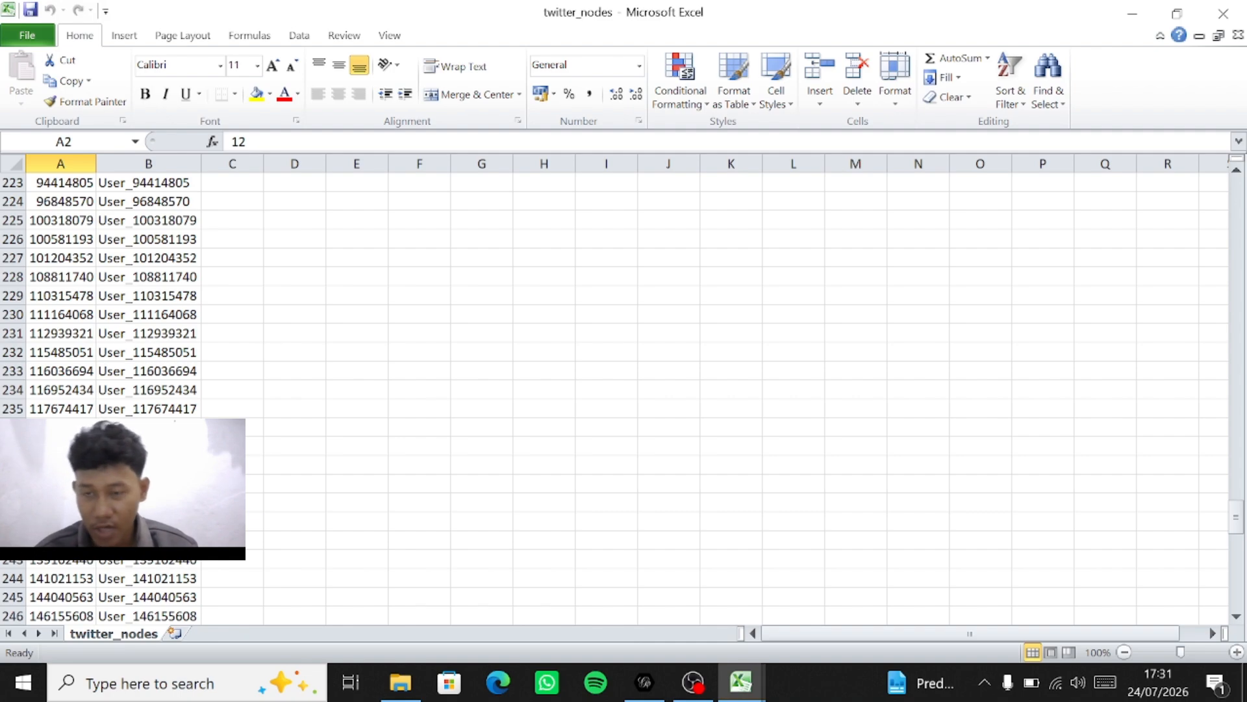
scroll(205, 416, down, 20)
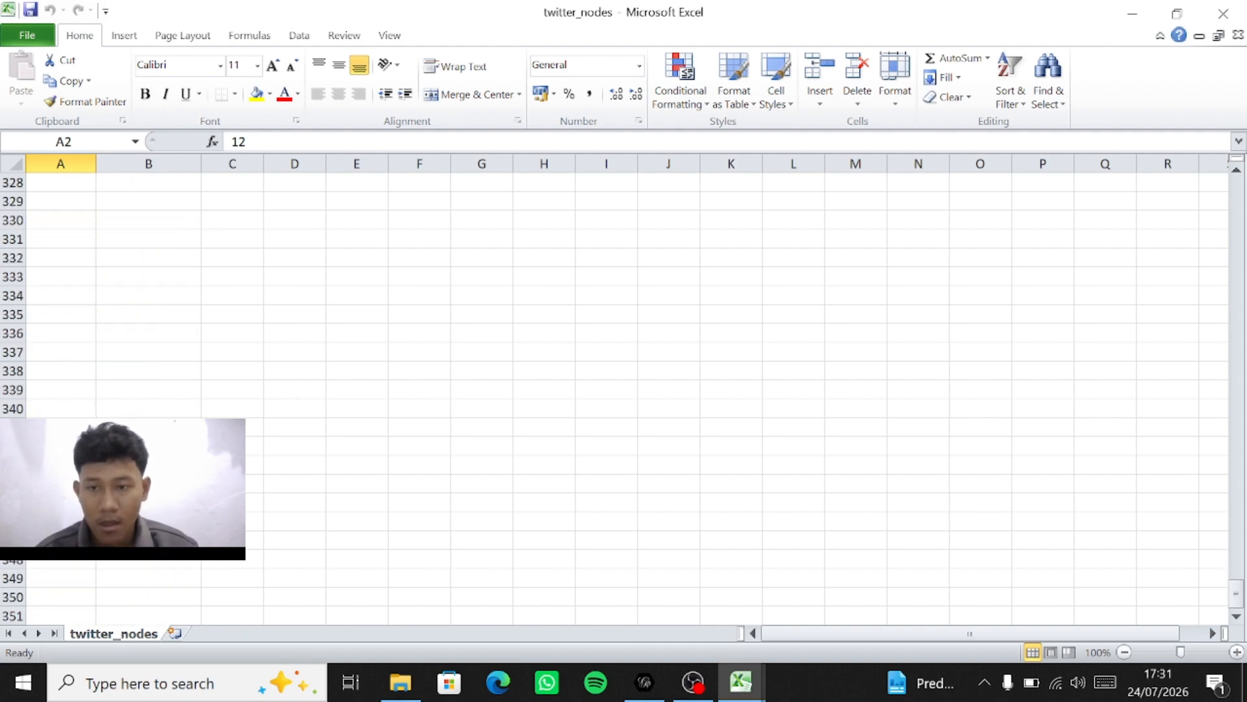
scroll(205, 417, up, 15)
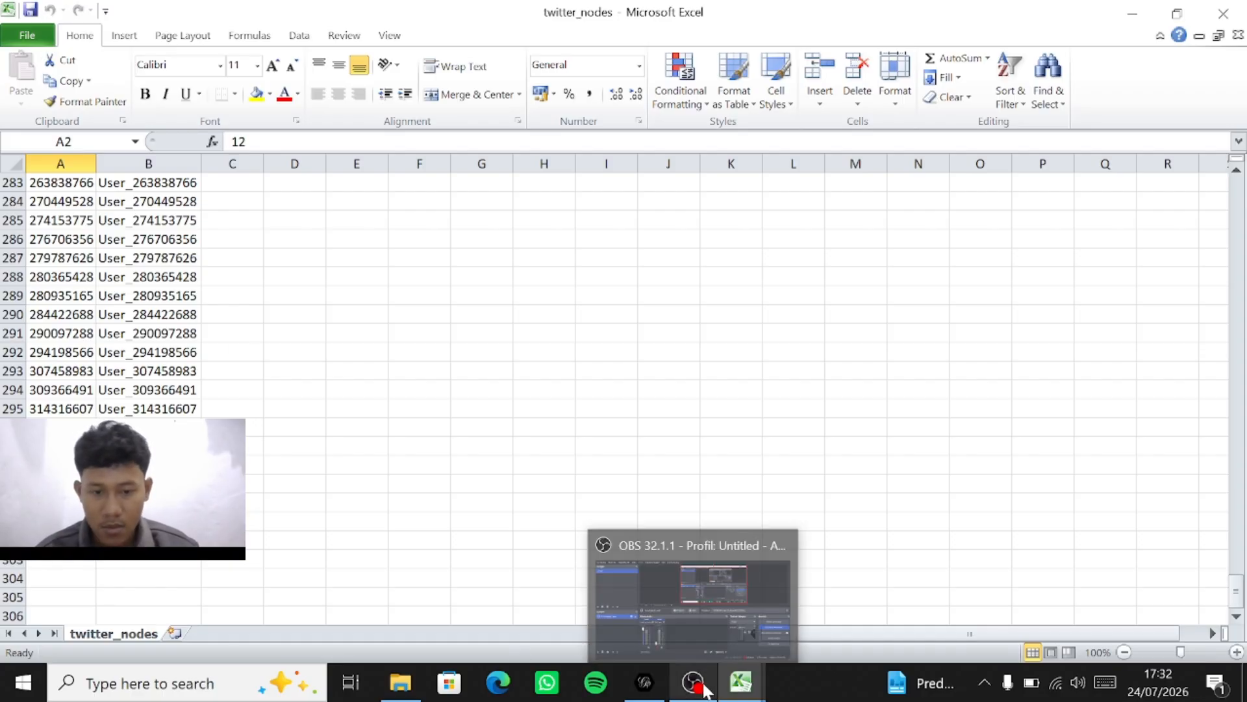
Step: Switch to Gephi and import twitter_edges.xlsx as an edges table, creating a directed graph in a new workspace
mouse_move(741, 691)
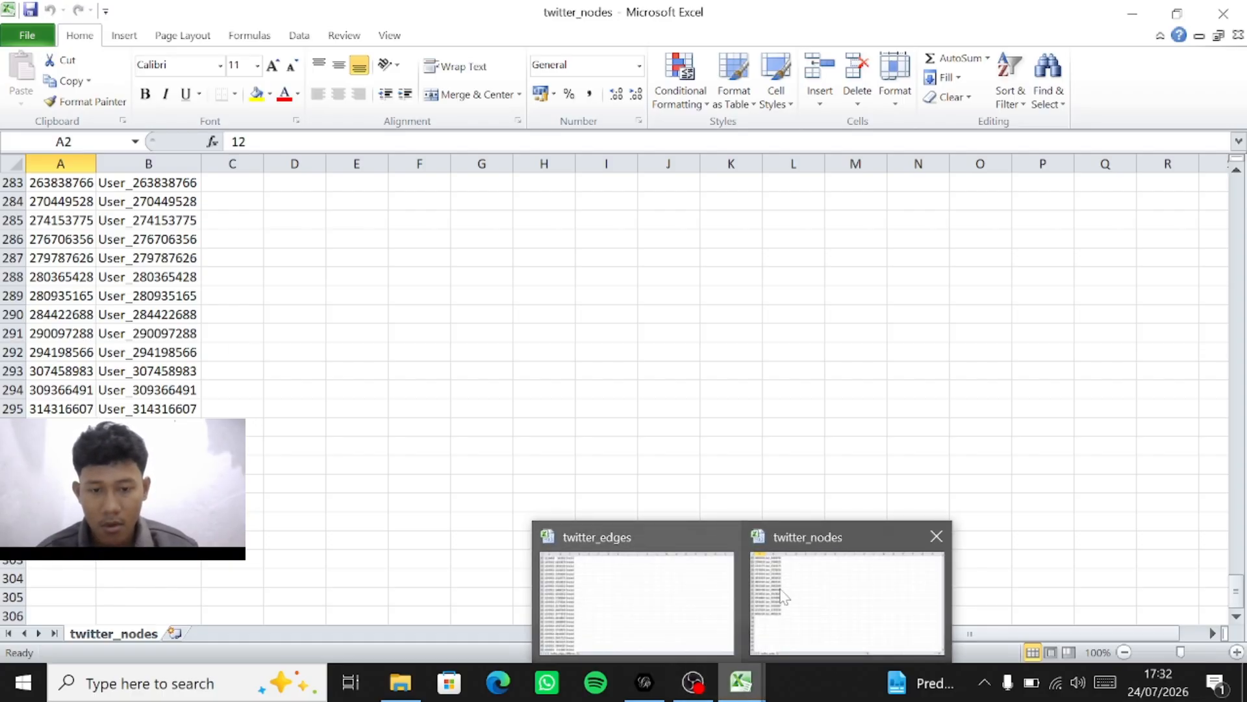
click(645, 546)
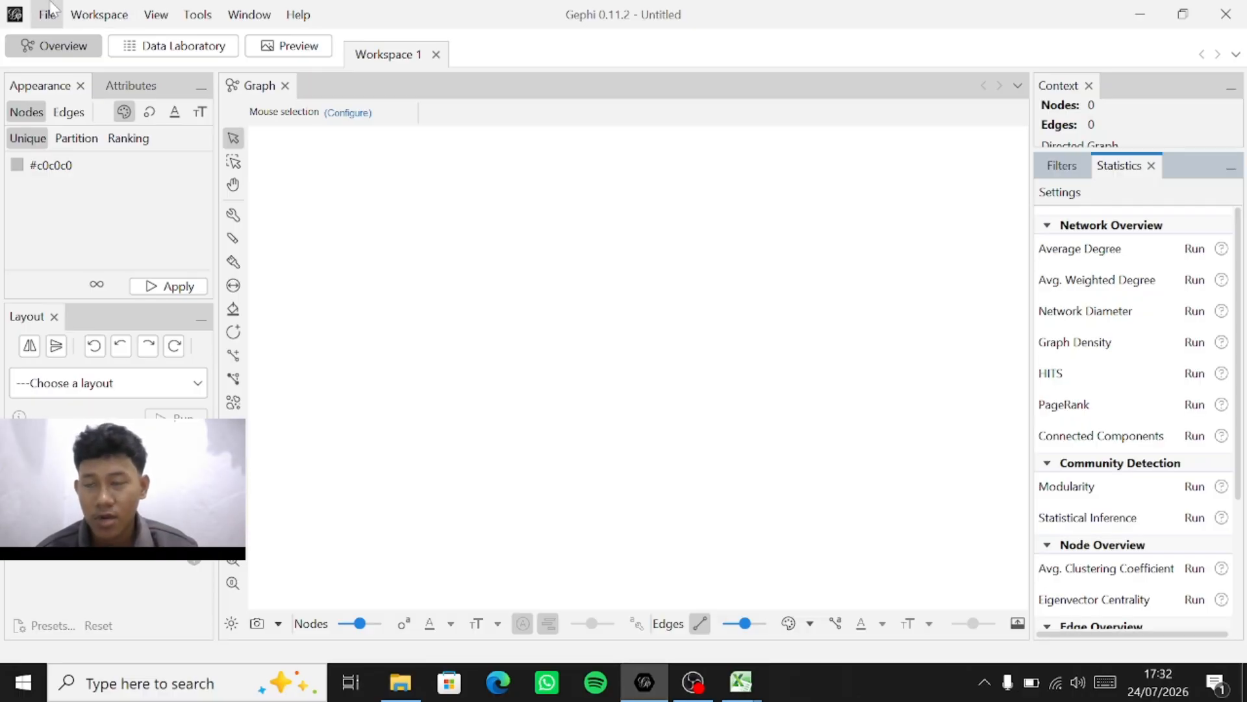
click(51, 12)
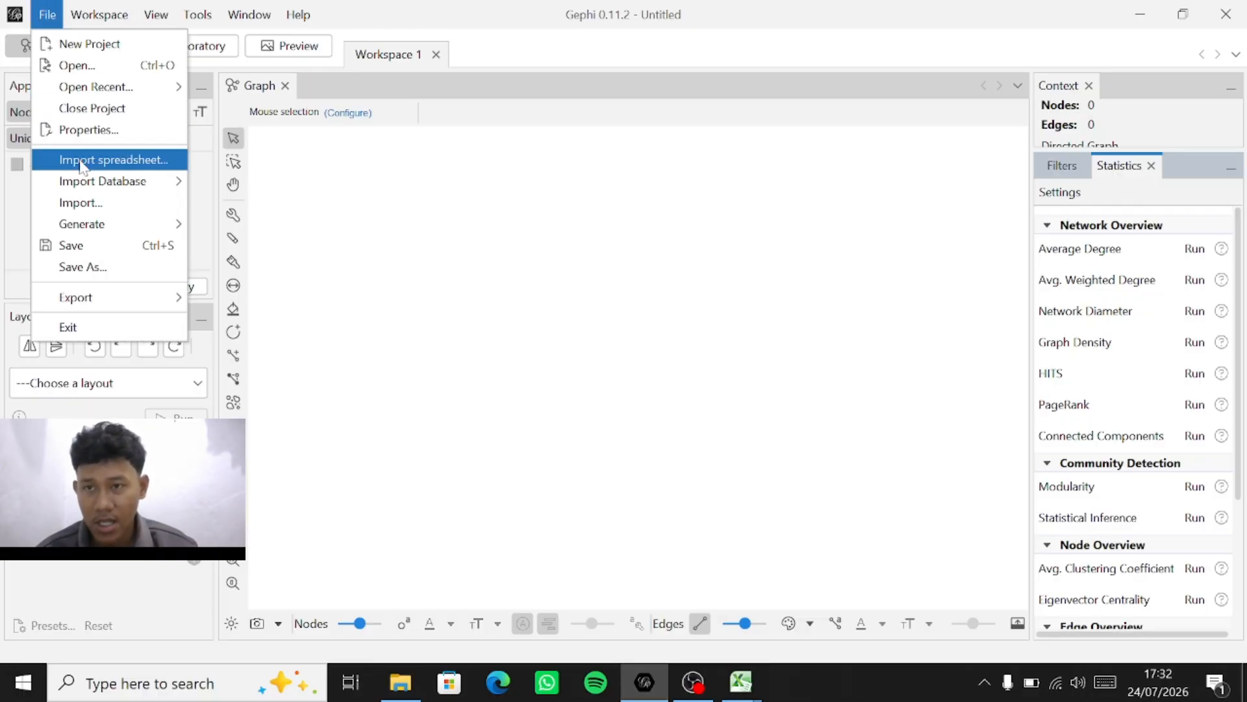
click(82, 162)
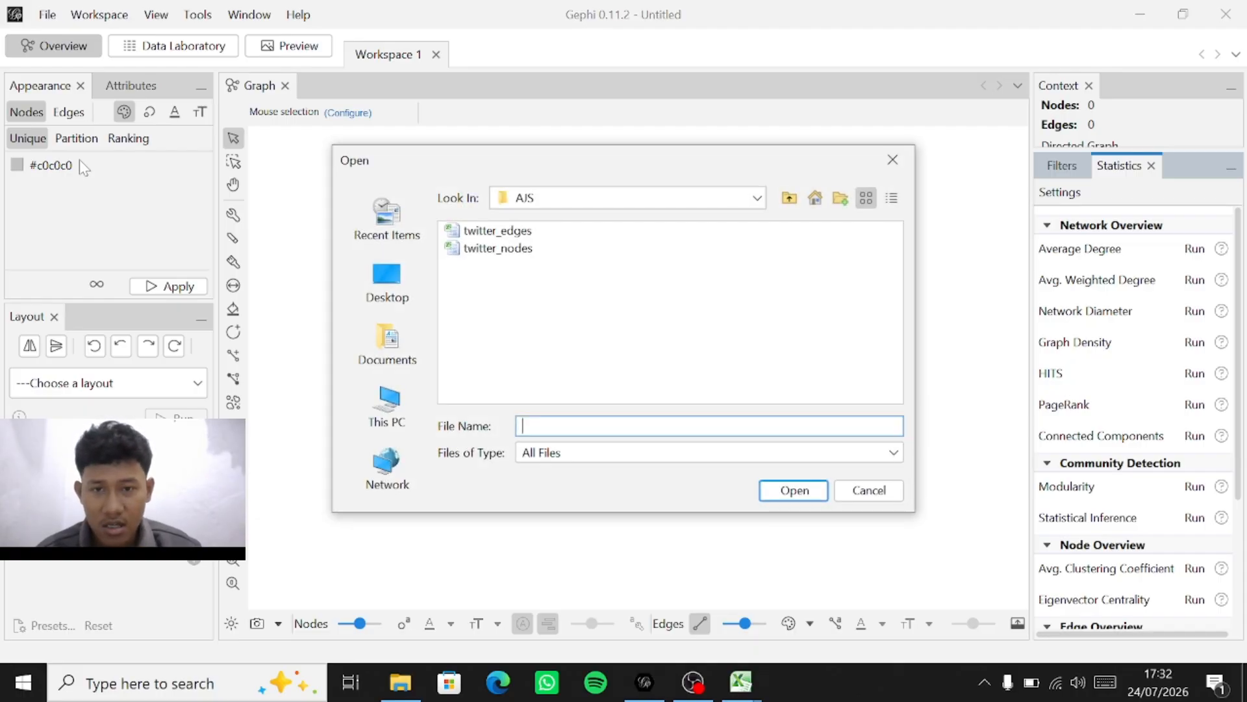
click(497, 231)
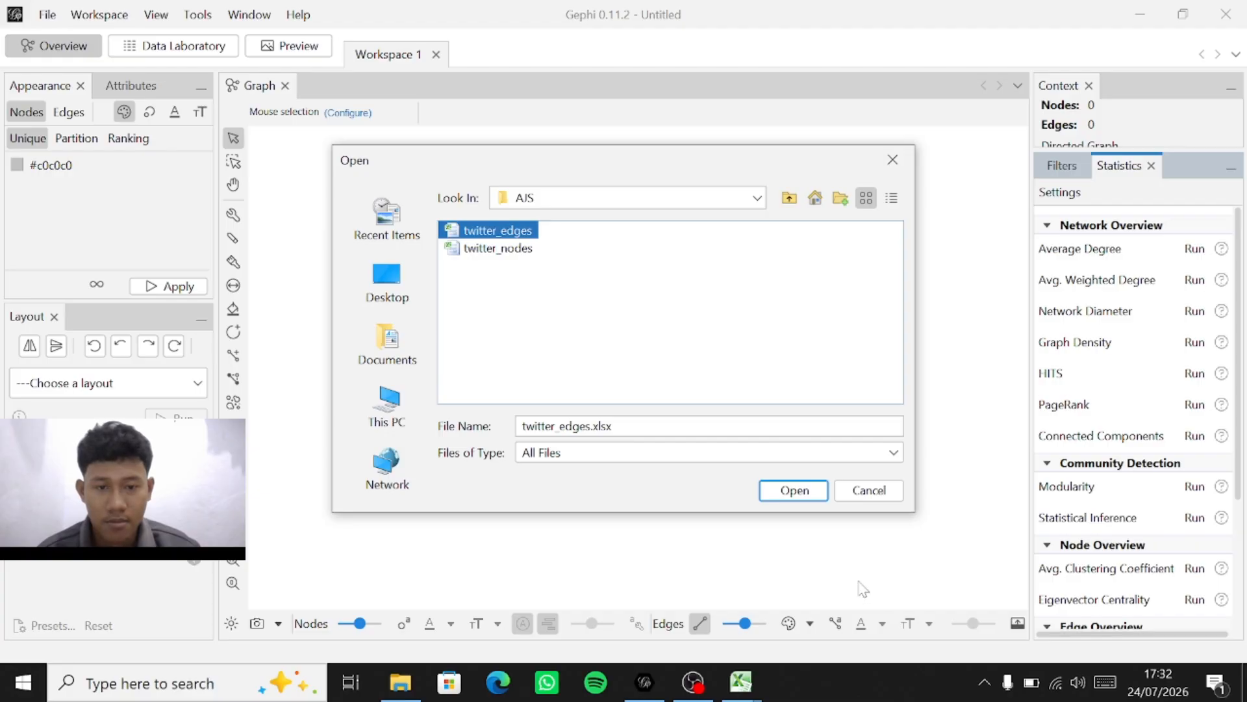
click(815, 495)
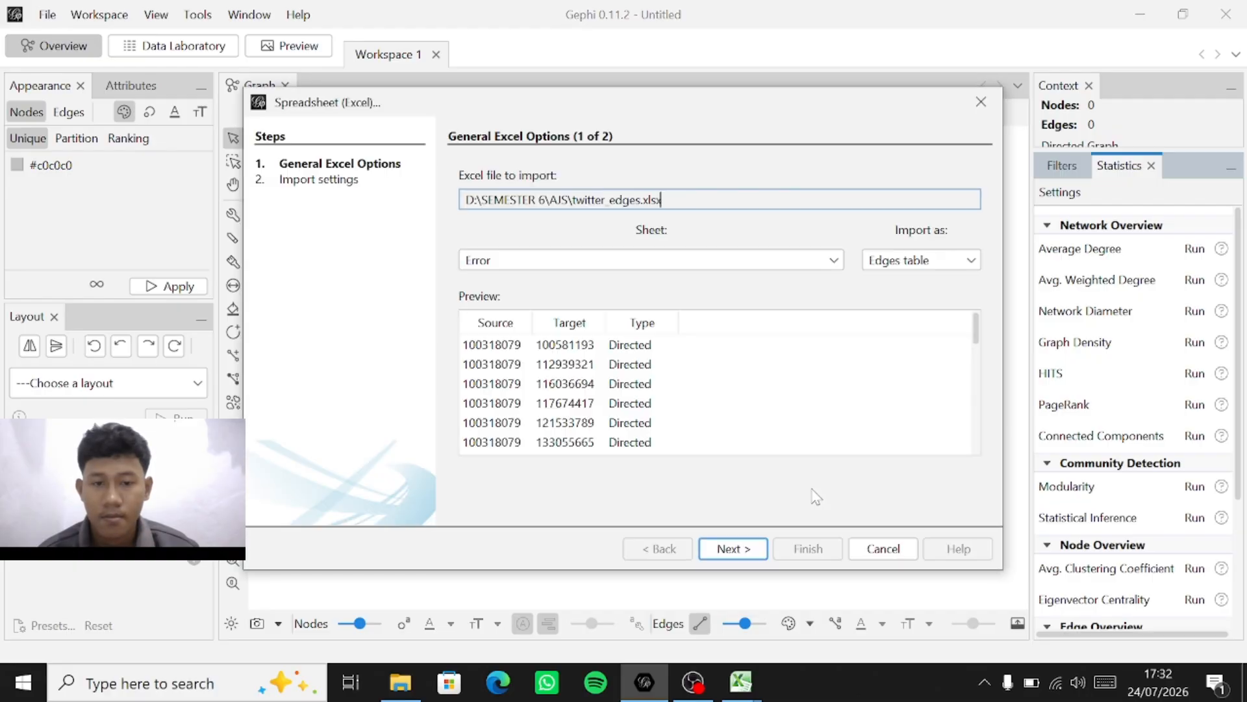
click(731, 548)
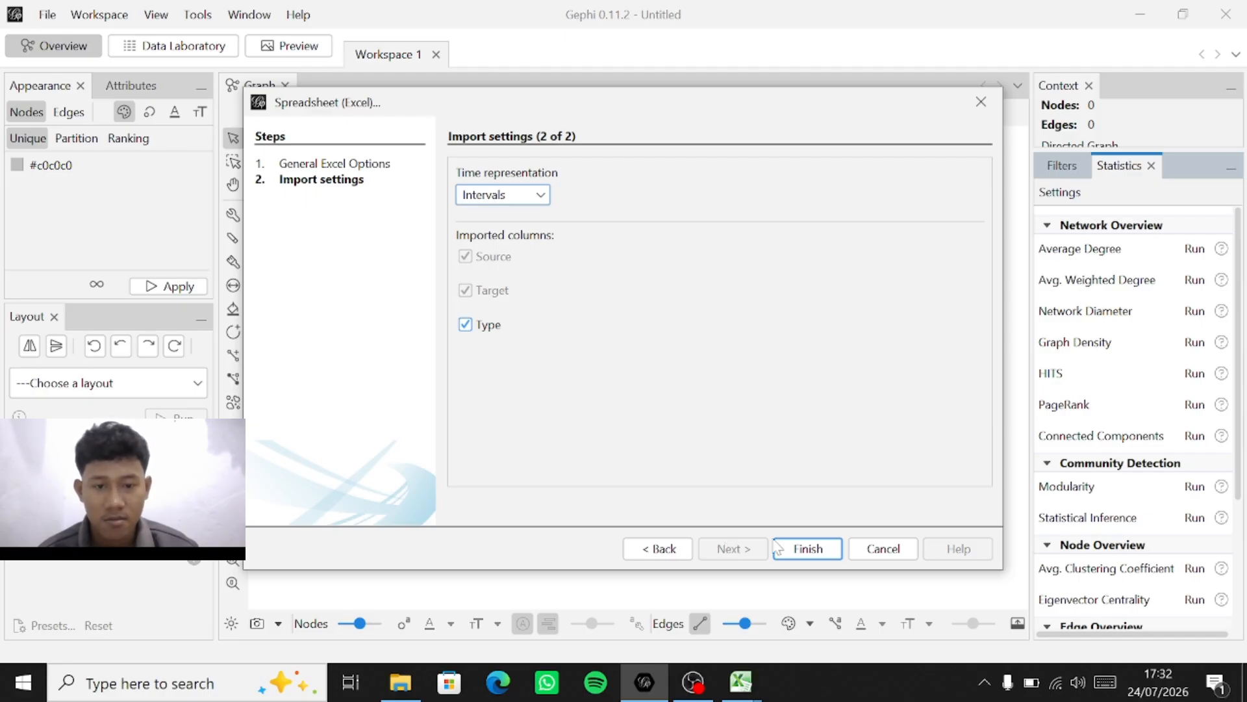
click(803, 548)
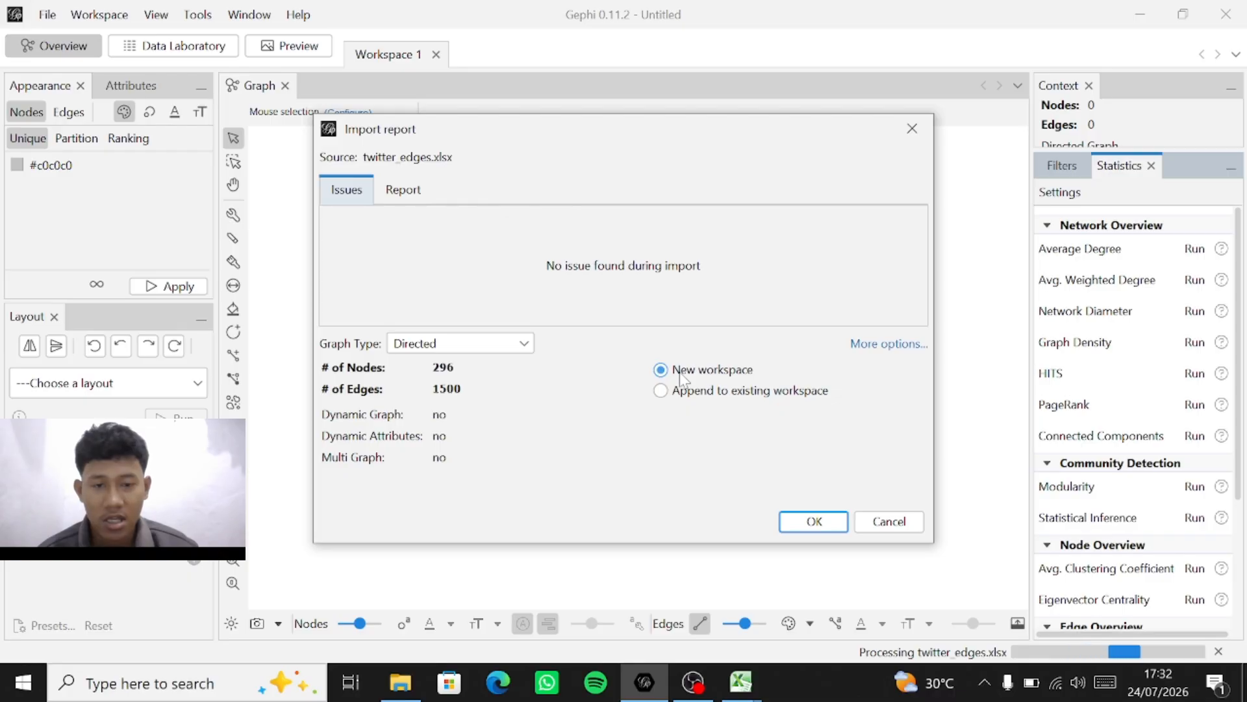
click(816, 521)
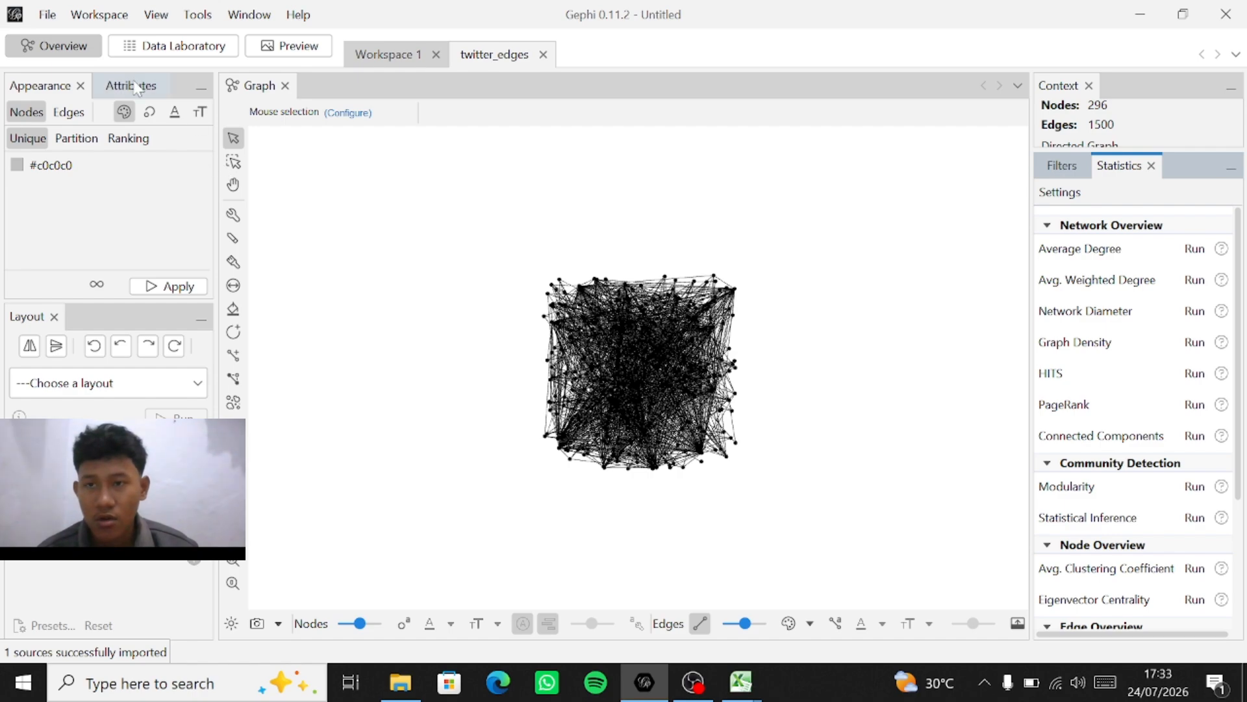
Step: Load twitter_nodes.xlsx through the spreadsheet import as a nodes table, including the Id and Label columns
click(55, 26)
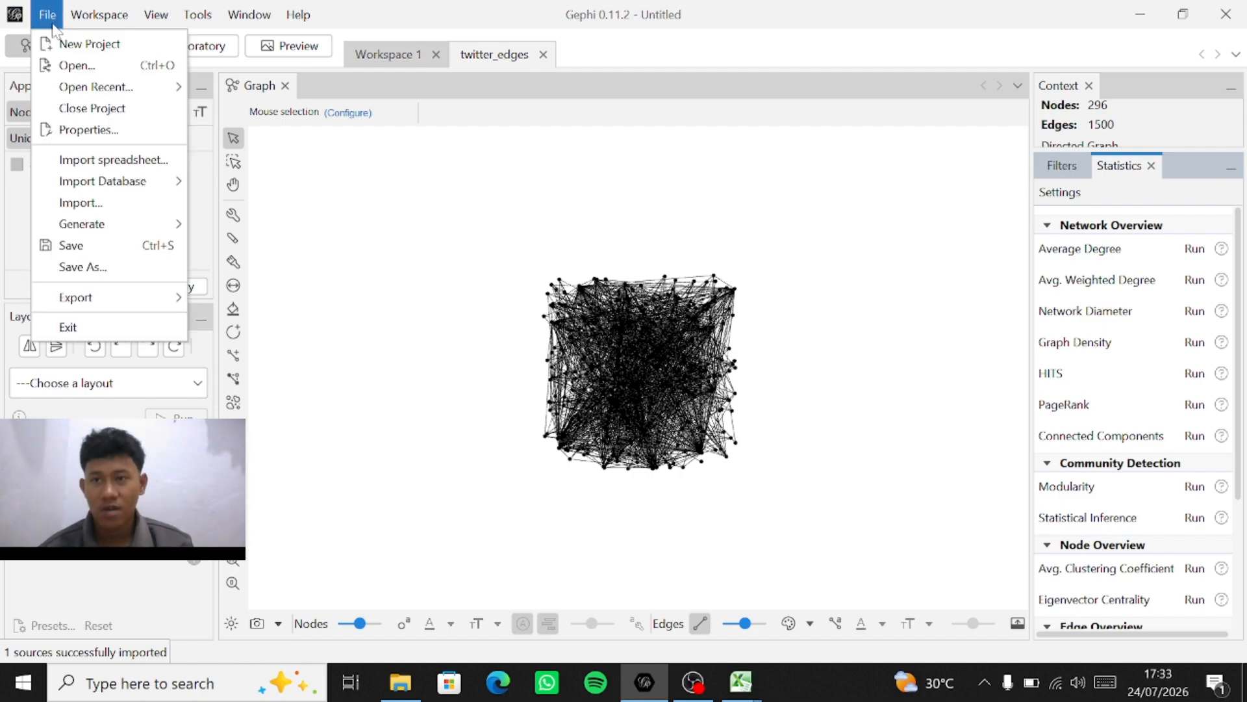
click(81, 159)
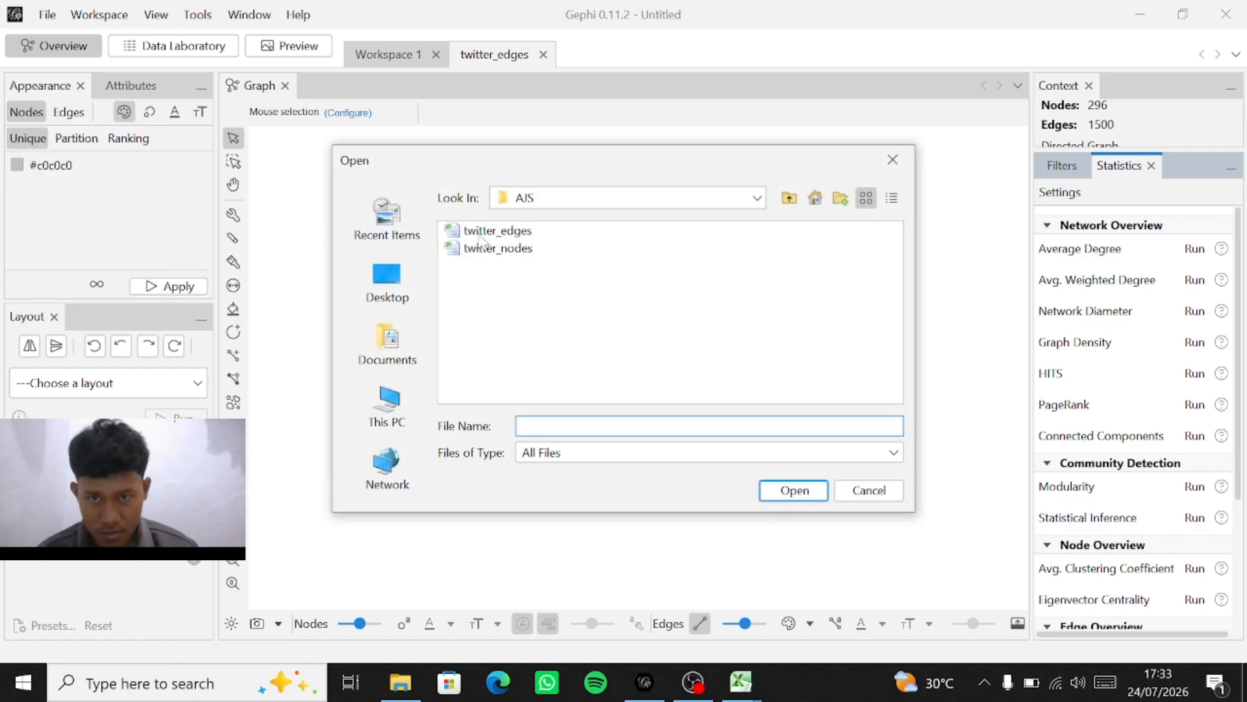
click(481, 249)
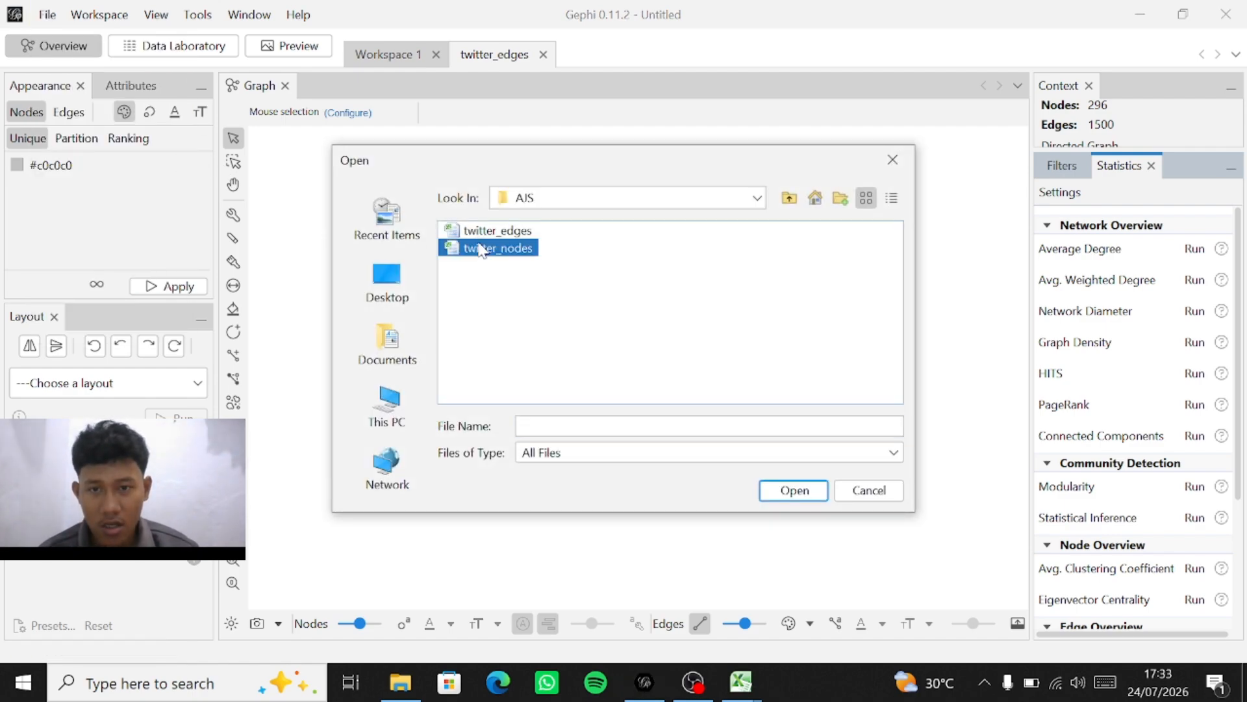
click(814, 492)
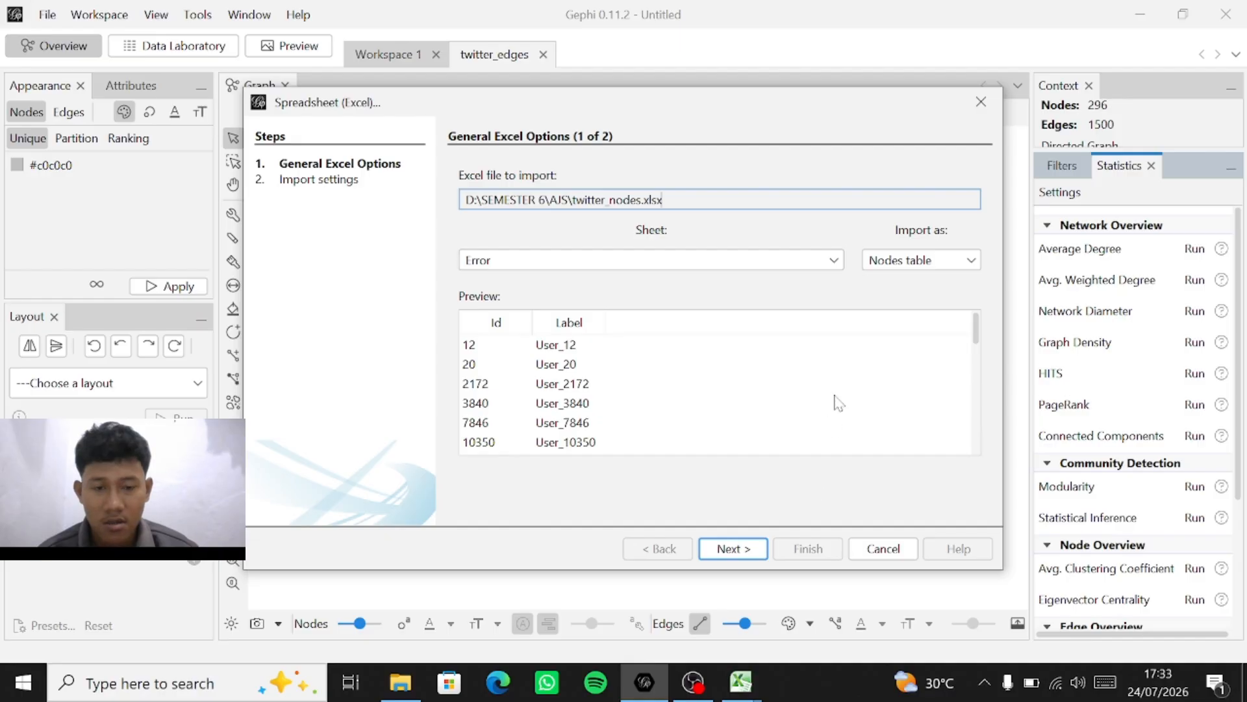
click(730, 551)
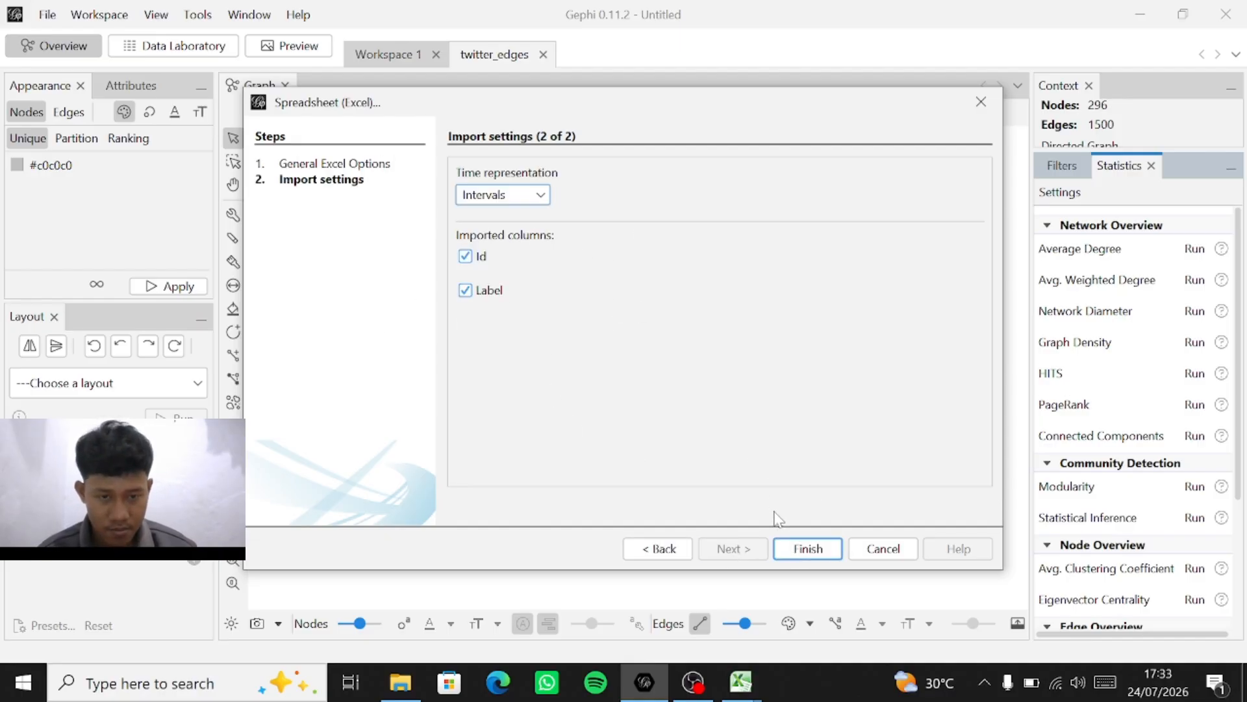
click(804, 547)
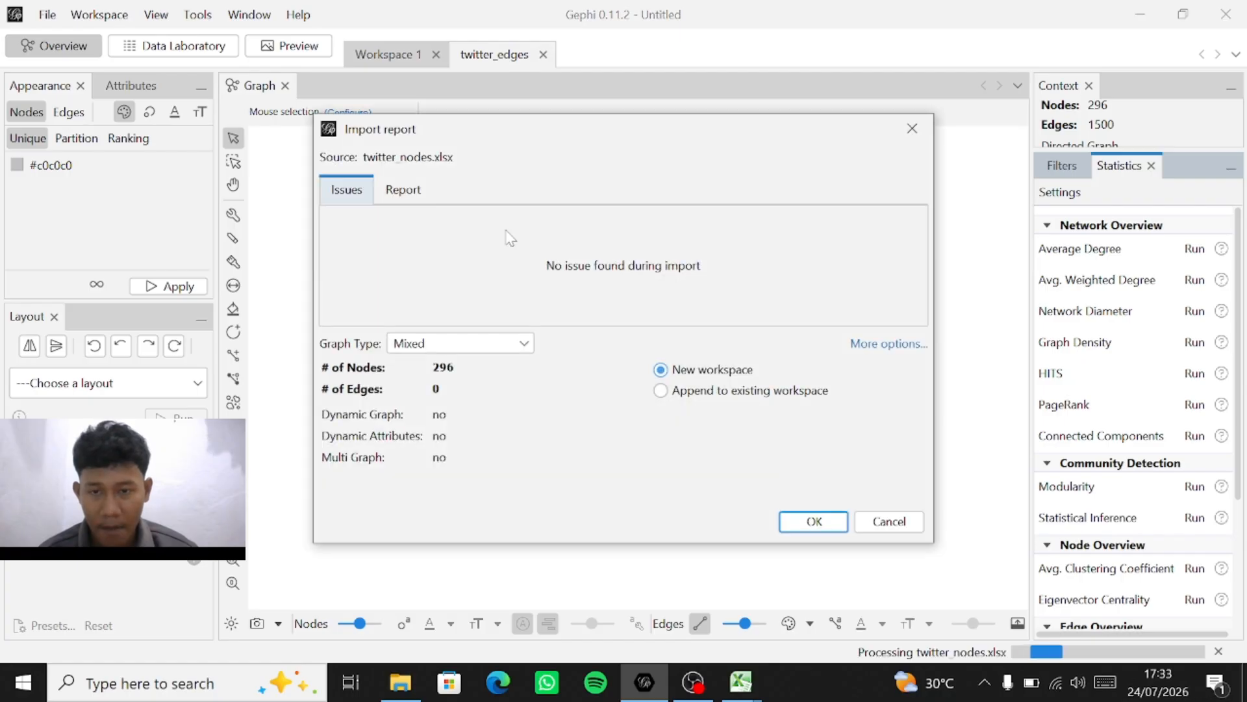
Step: Set the node import's graph type to Directed and append it to the existing workspace
click(482, 344)
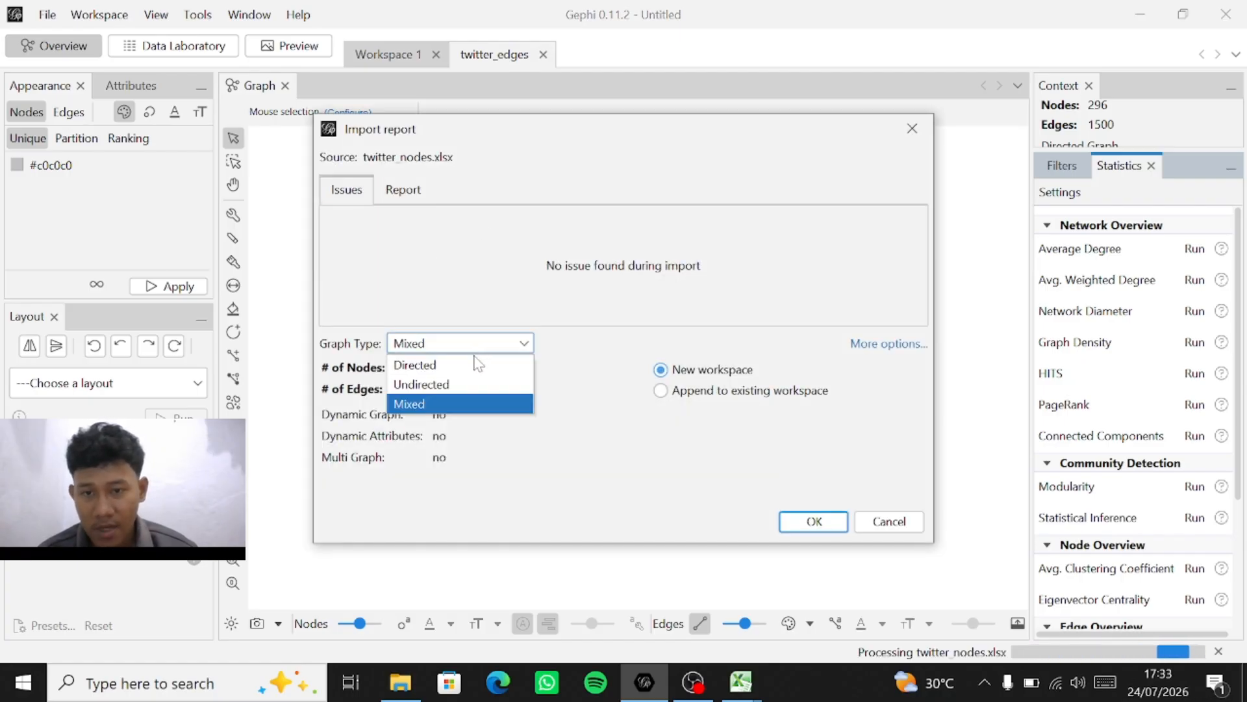
click(474, 364)
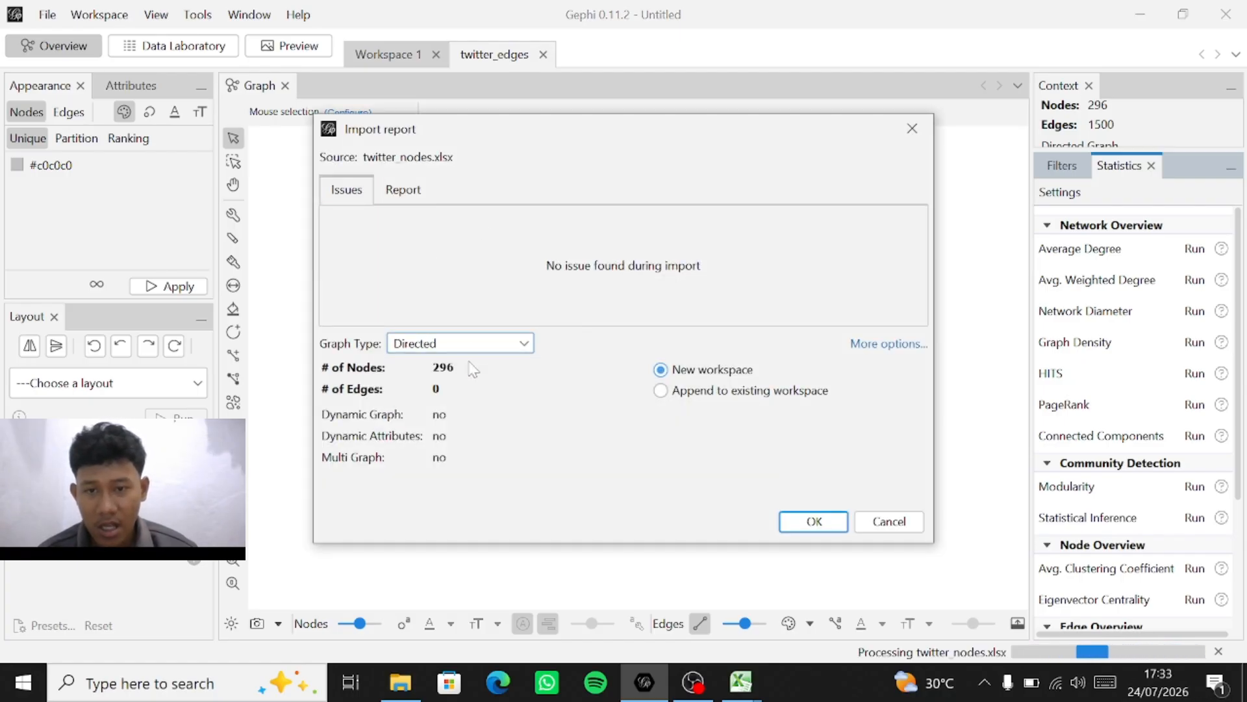
click(660, 392)
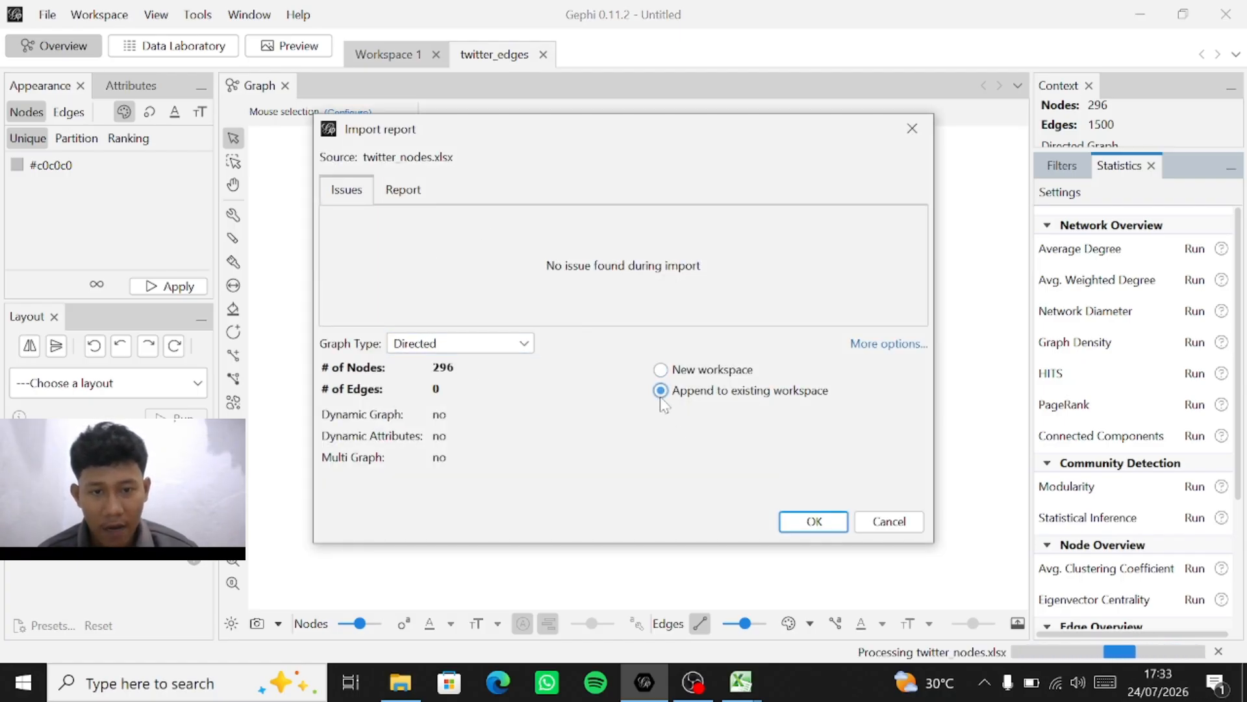
click(819, 529)
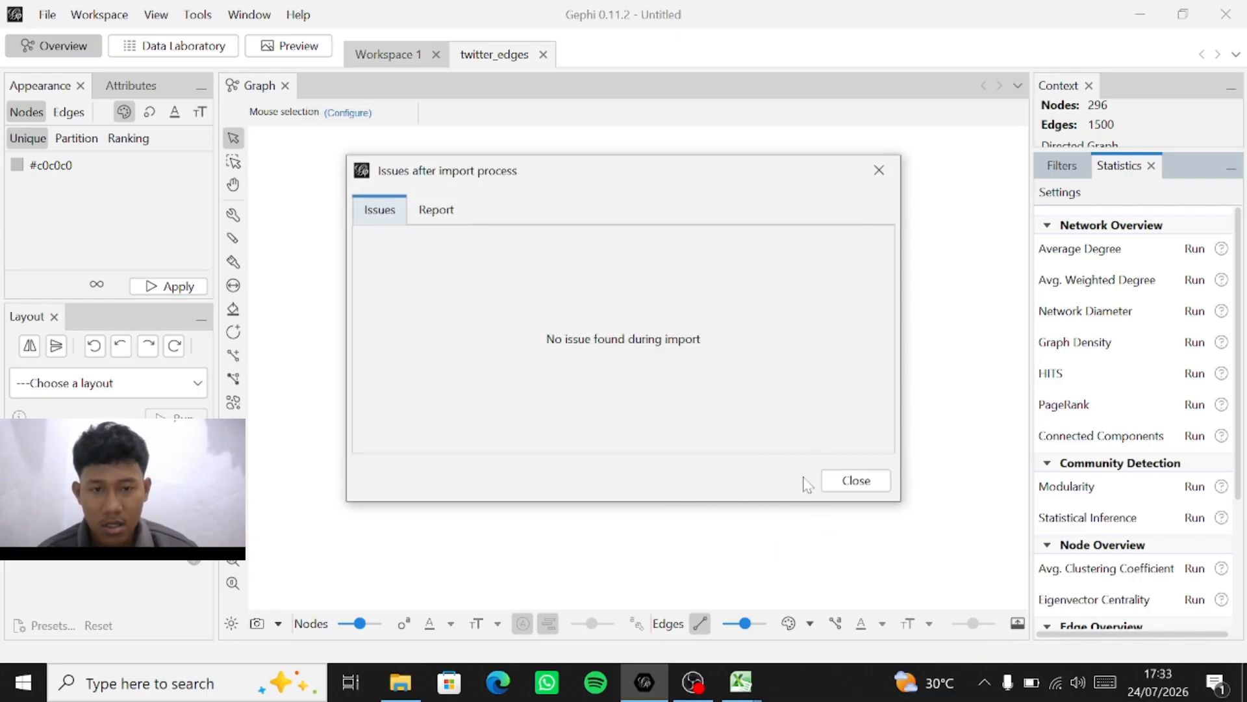
click(852, 484)
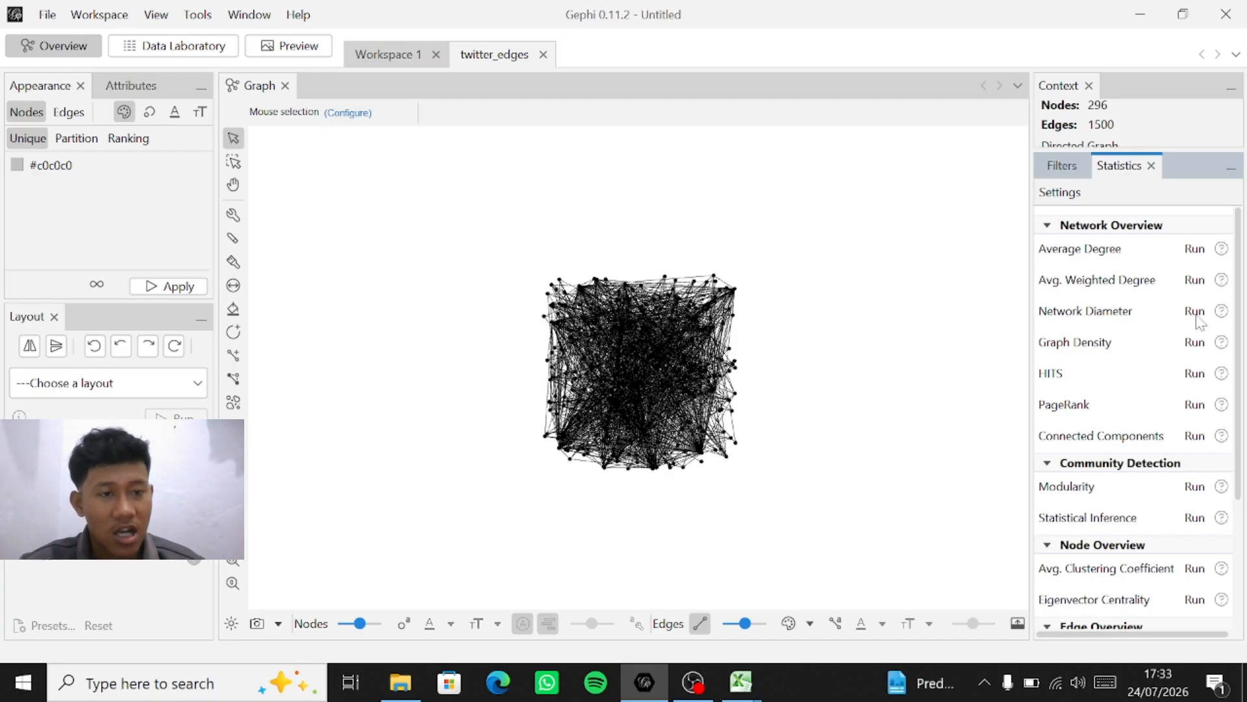
Step: Run the Average Degree statistic, review the degree distribution charts in its report, and close the report
click(1194, 249)
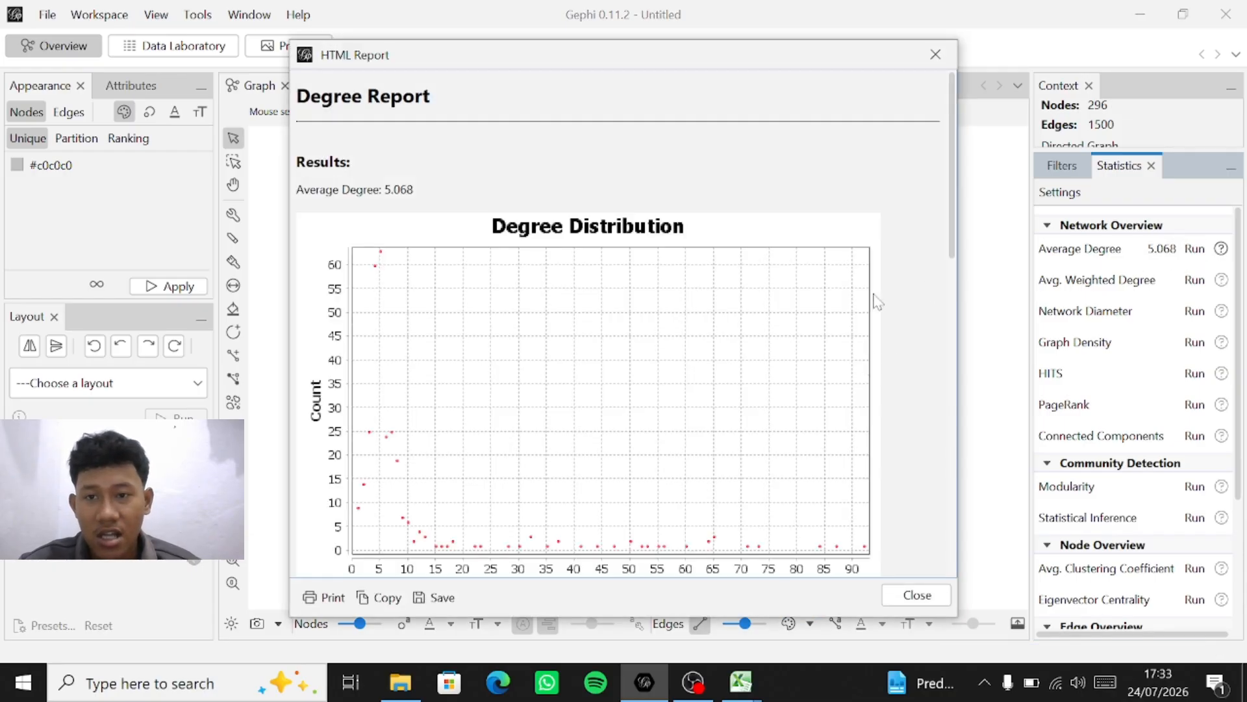
scroll(877, 301, down, 3)
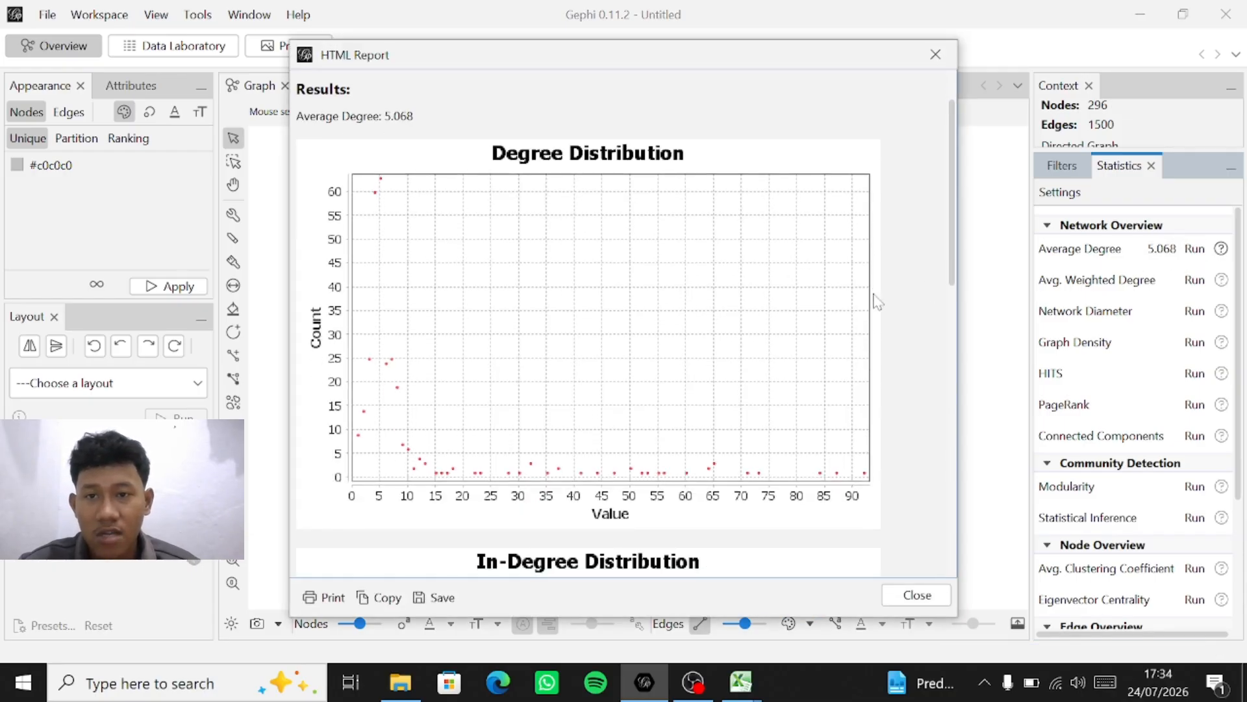
scroll(877, 300, down, 20)
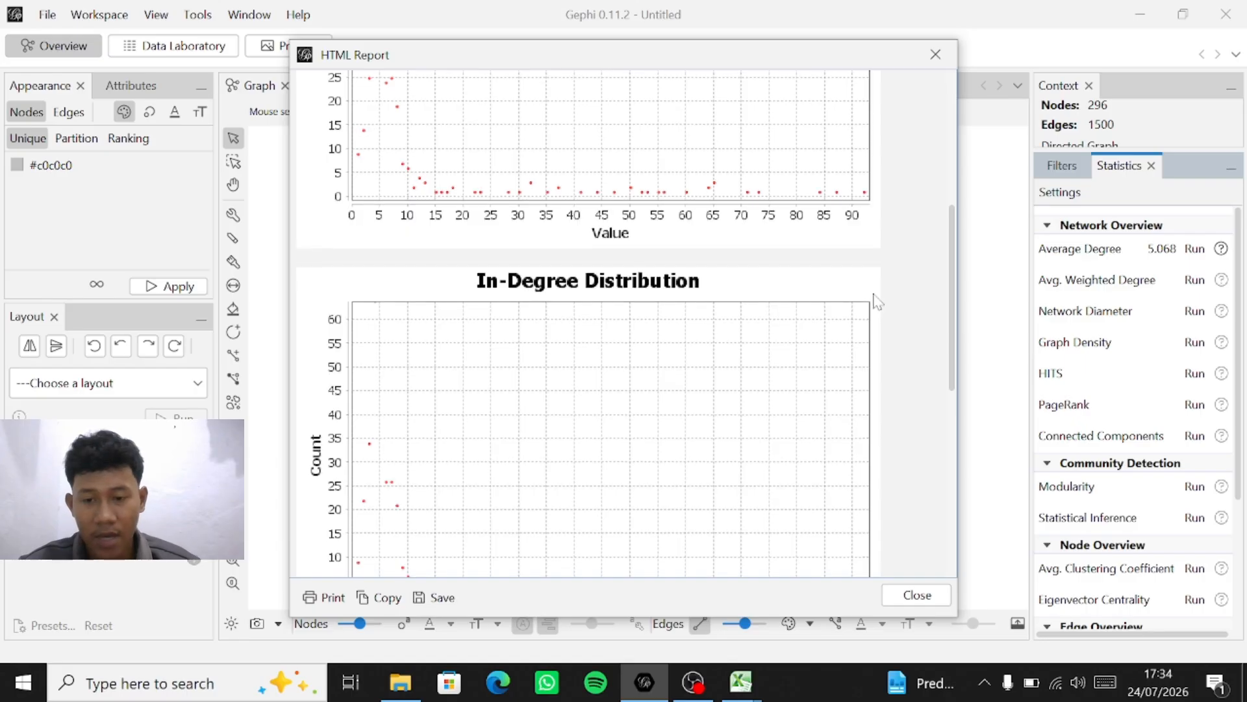
scroll(877, 301, down, 12)
scroll(877, 301, up, 20)
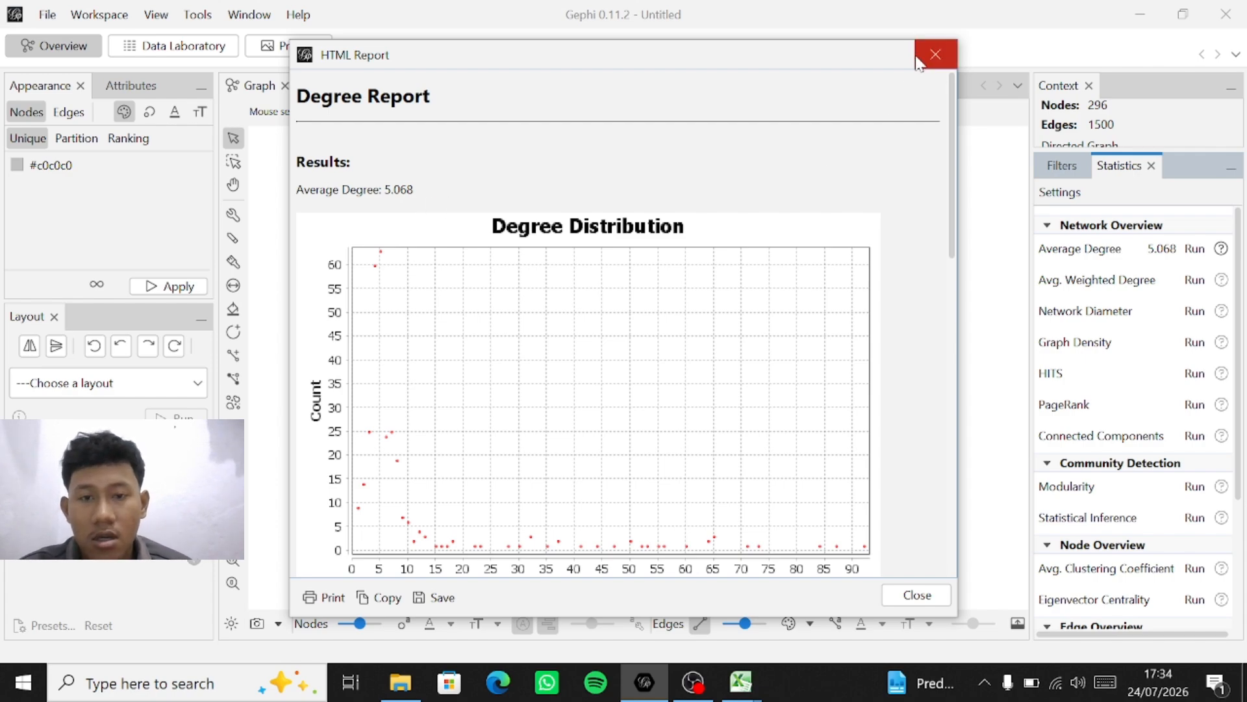
click(909, 595)
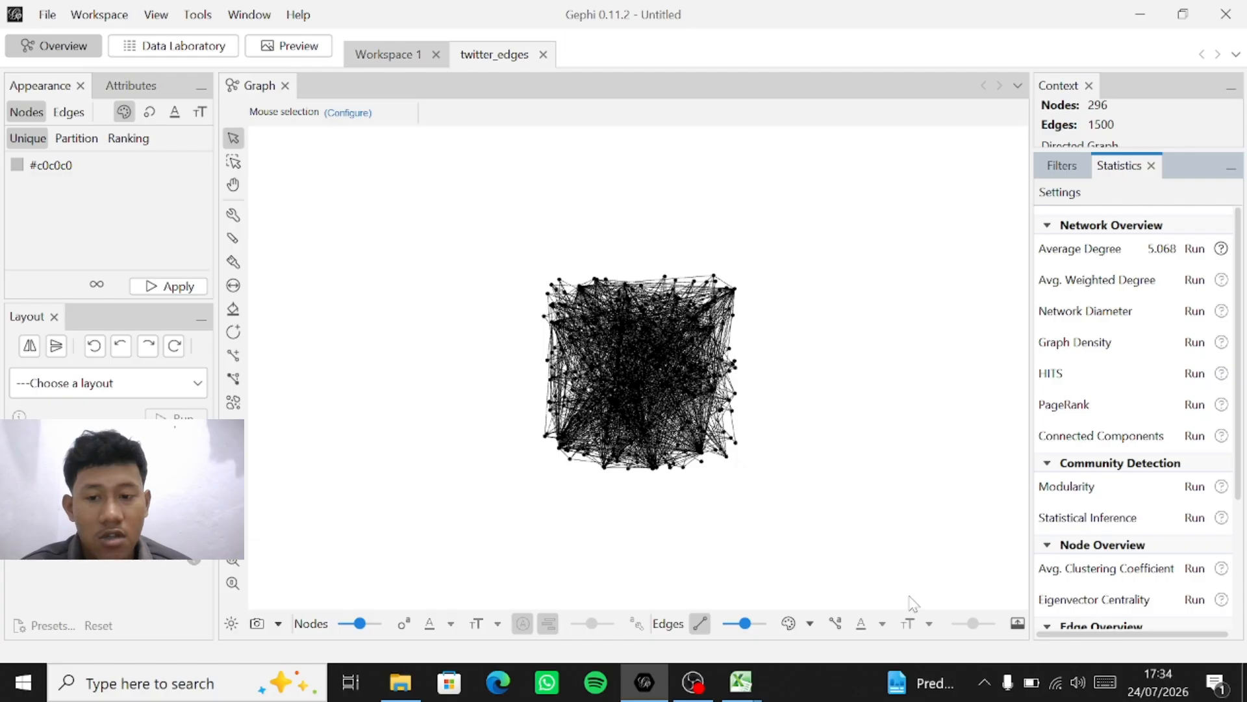
Step: Run the Graph Density statistic with the network interpreted as directed
click(1195, 342)
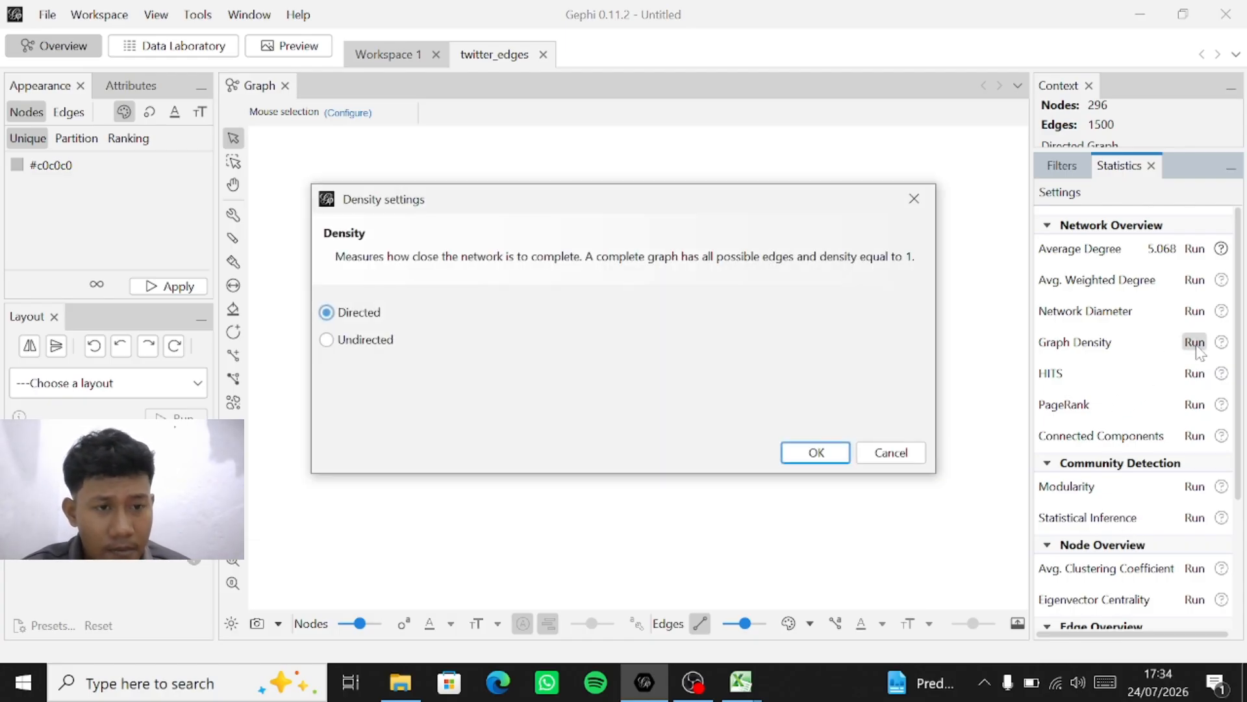
click(817, 454)
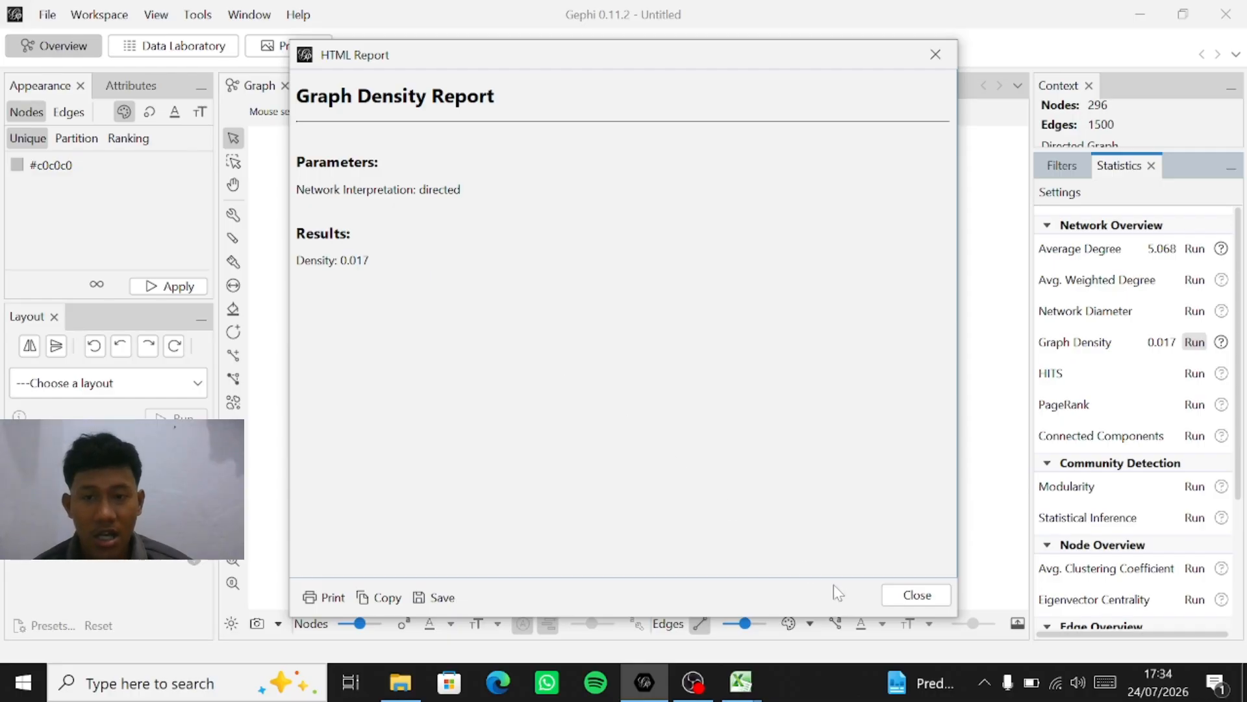
Step: Close the density report and run the Network Diameter statistic with the network treated as directed
click(916, 595)
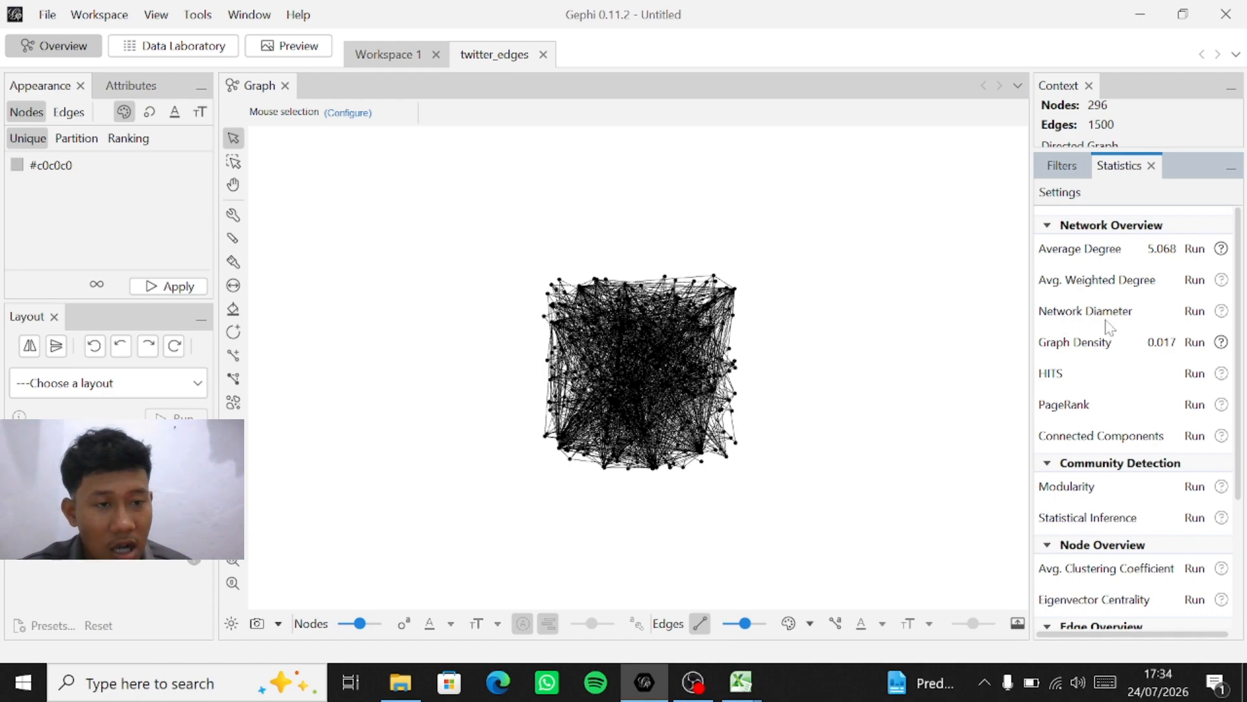
click(1194, 312)
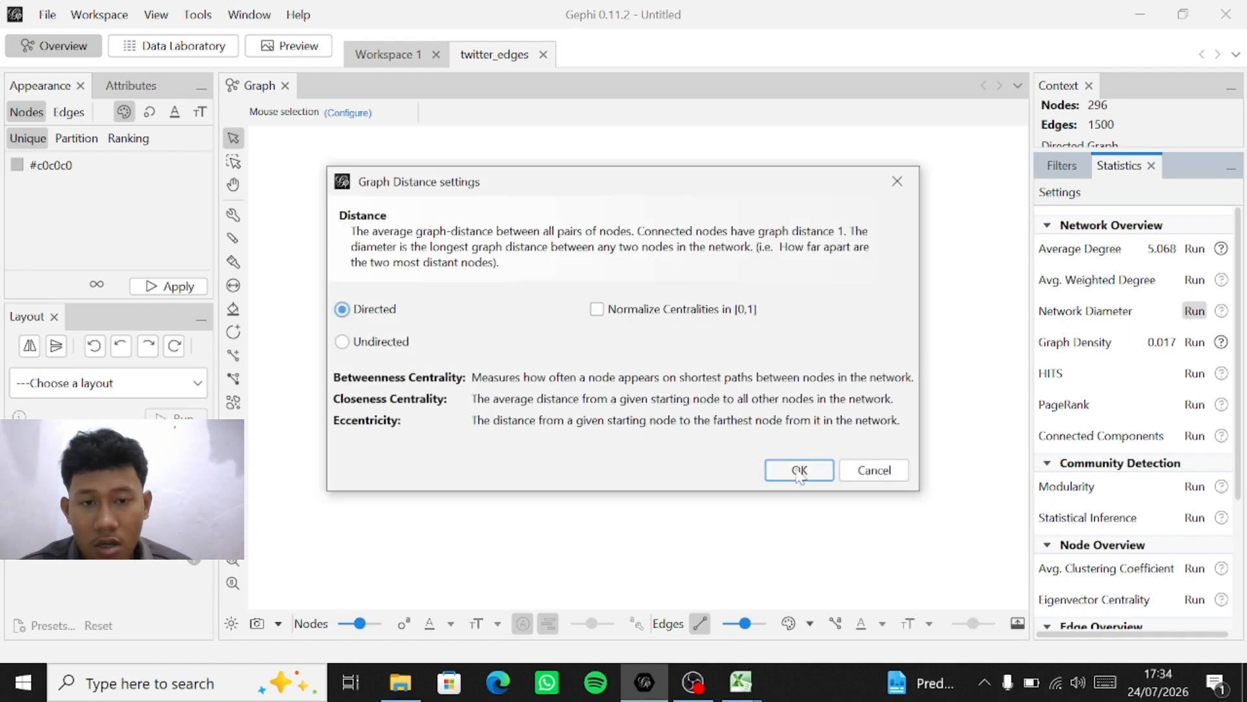
click(799, 471)
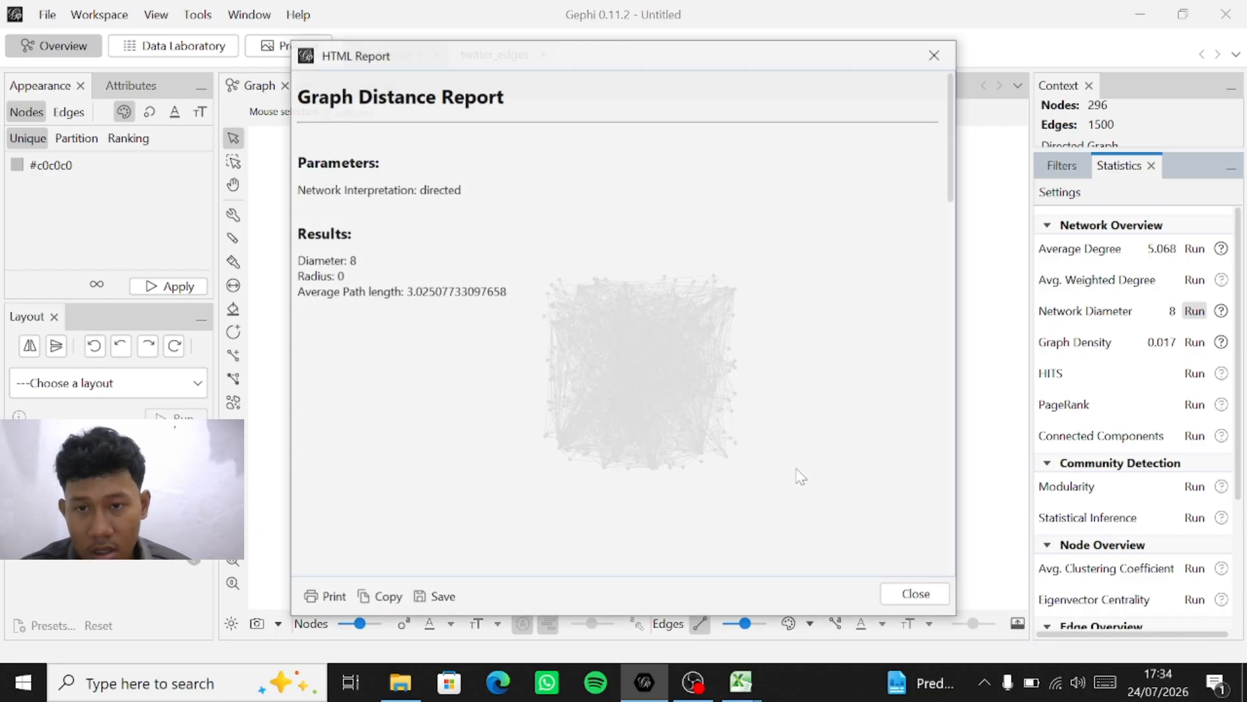
Step: Examine the Graph Distance report's results and its betweenness, closeness, harmonic closeness and eccentricity distribution charts, then close it
scroll(370, 277, down, 3)
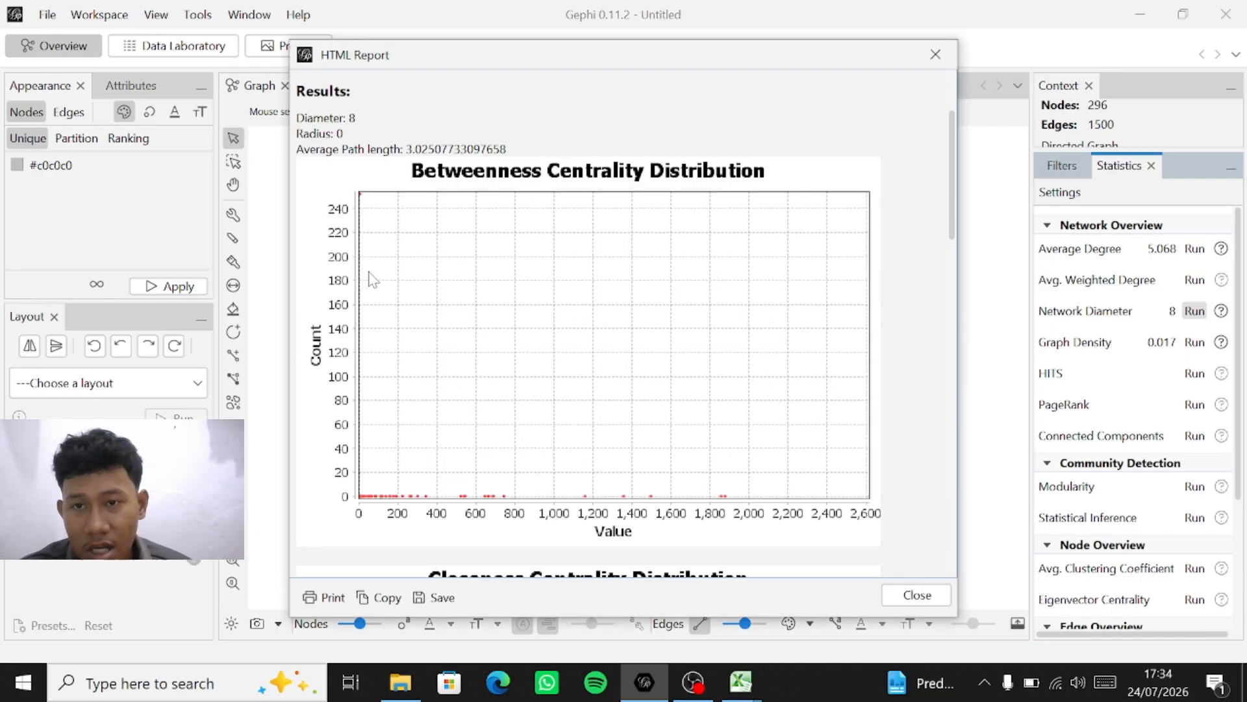
scroll(370, 277, up, 2)
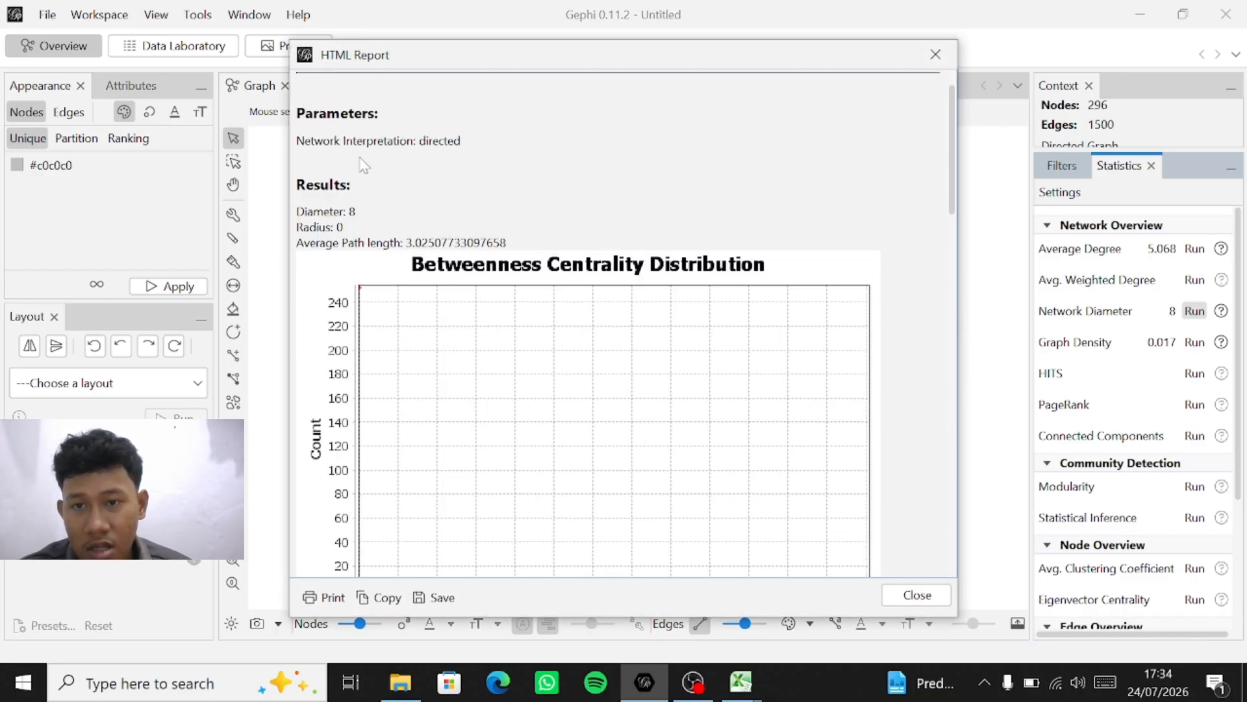
scroll(367, 168, down, 3)
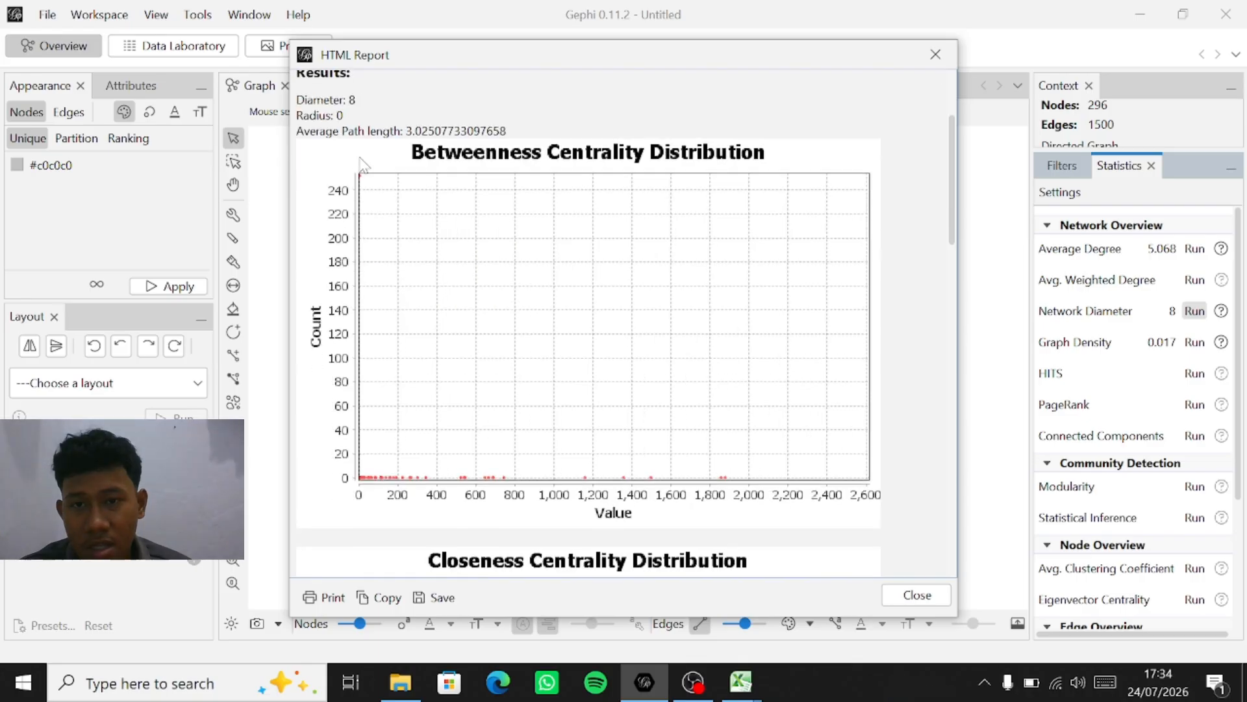
scroll(380, 171, up, 1)
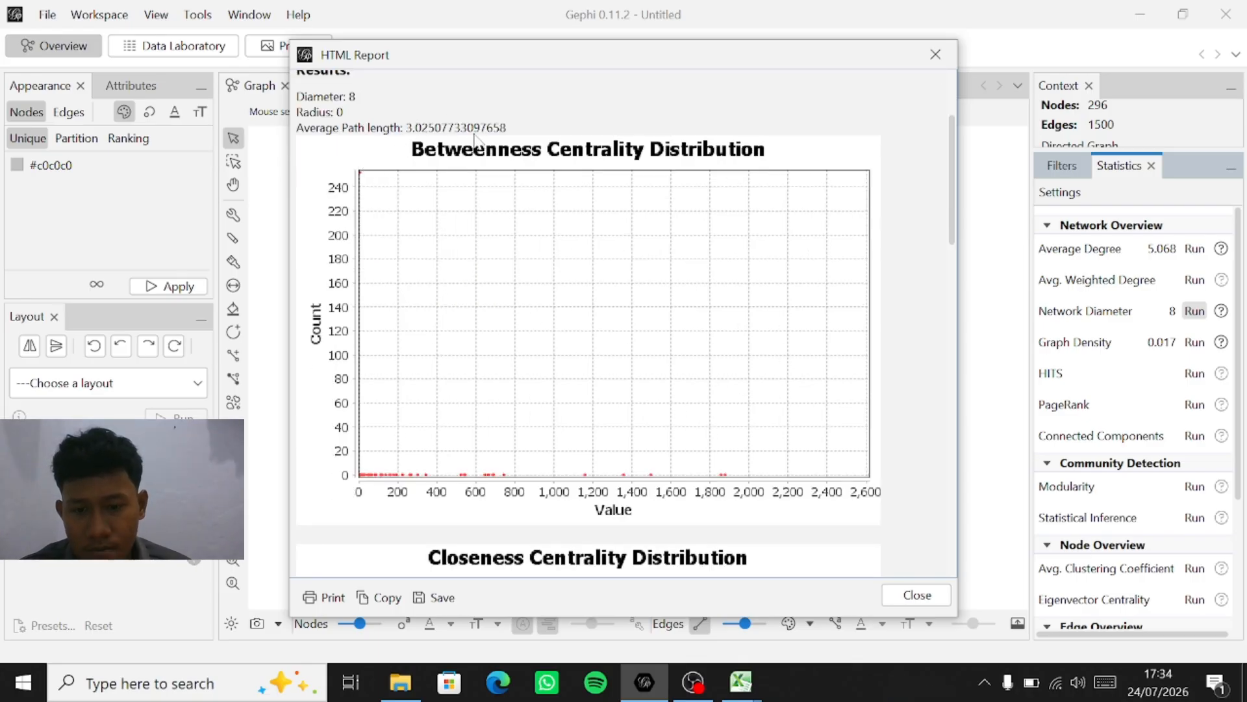
scroll(475, 138, up, 2)
scroll(476, 140, down, 15)
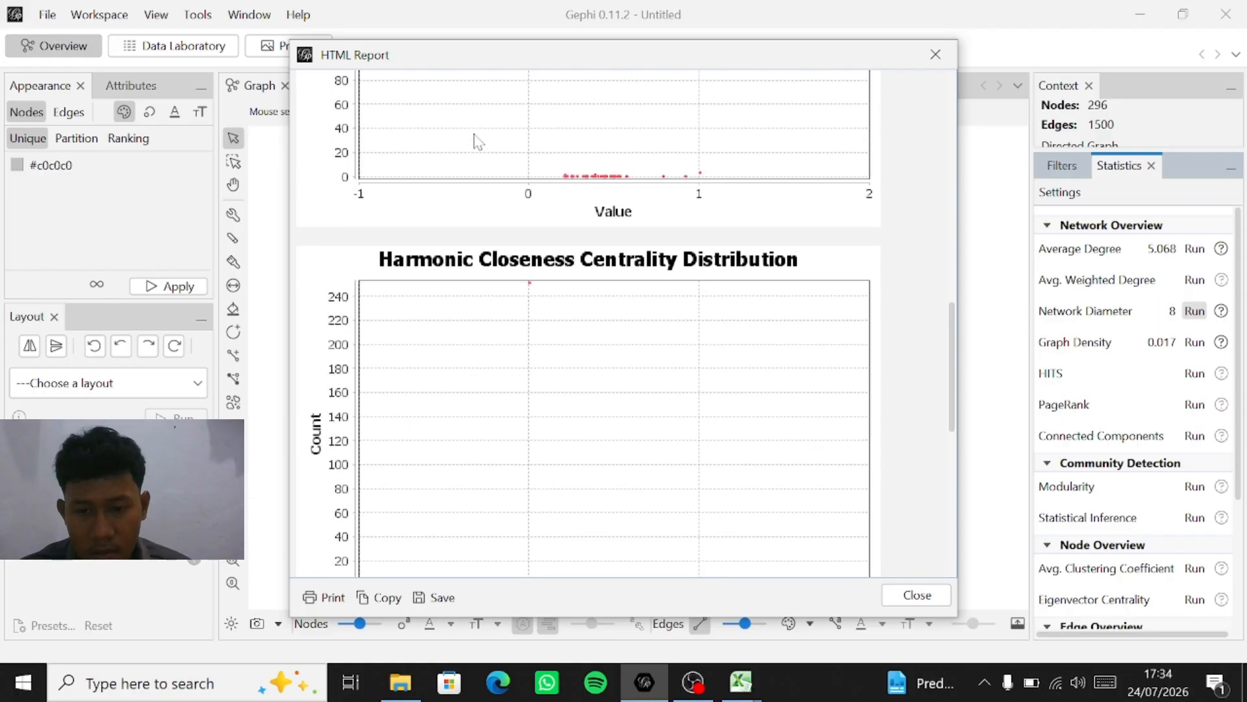
scroll(478, 141, down, 5)
scroll(477, 139, up, 8)
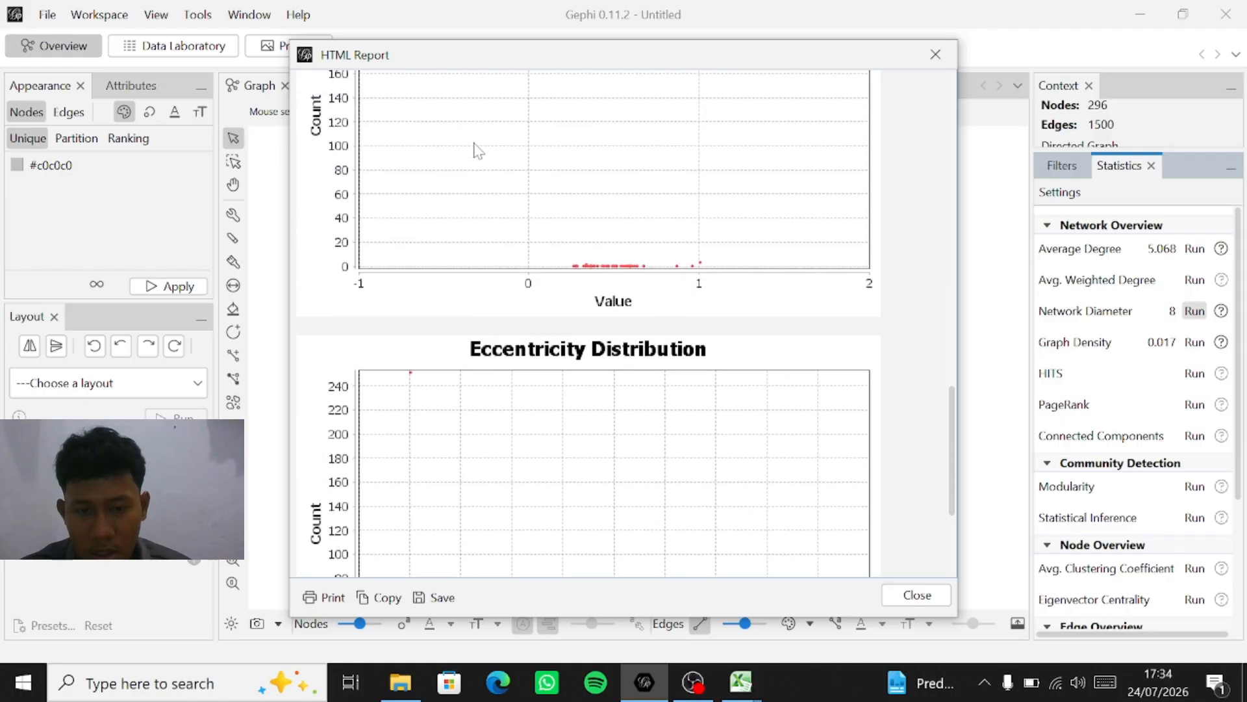
scroll(475, 151, up, 4)
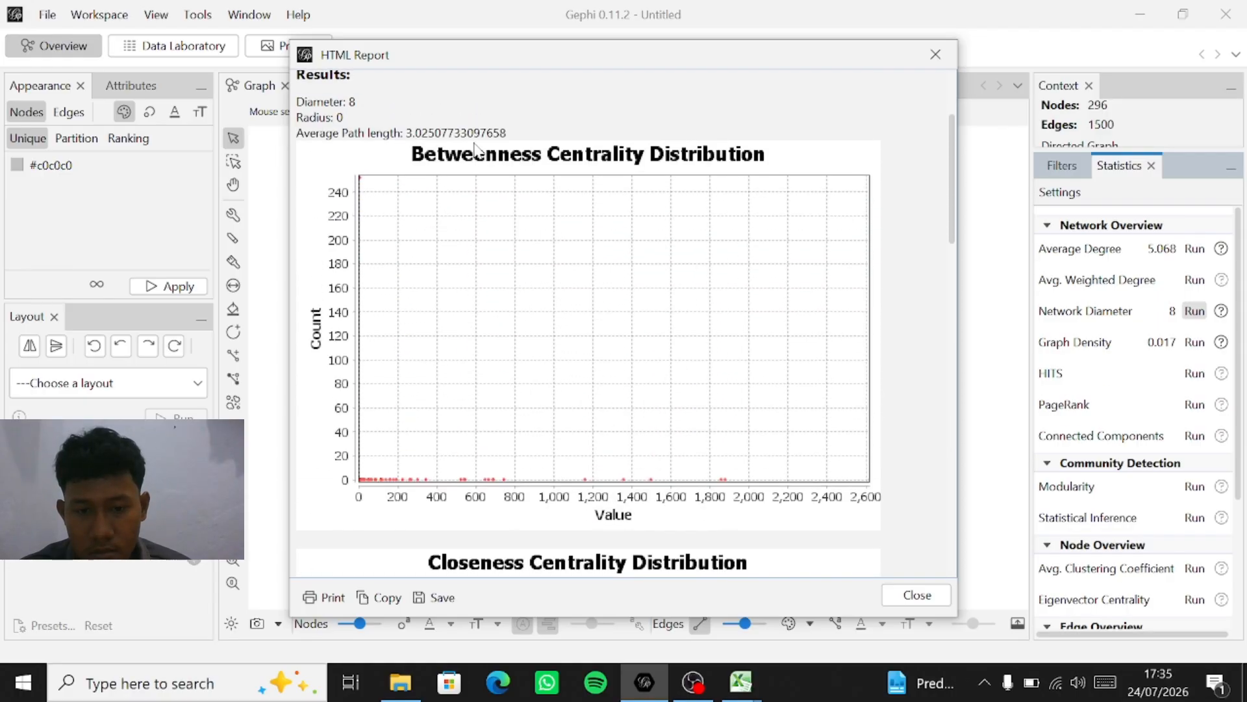
scroll(476, 151, down, 10)
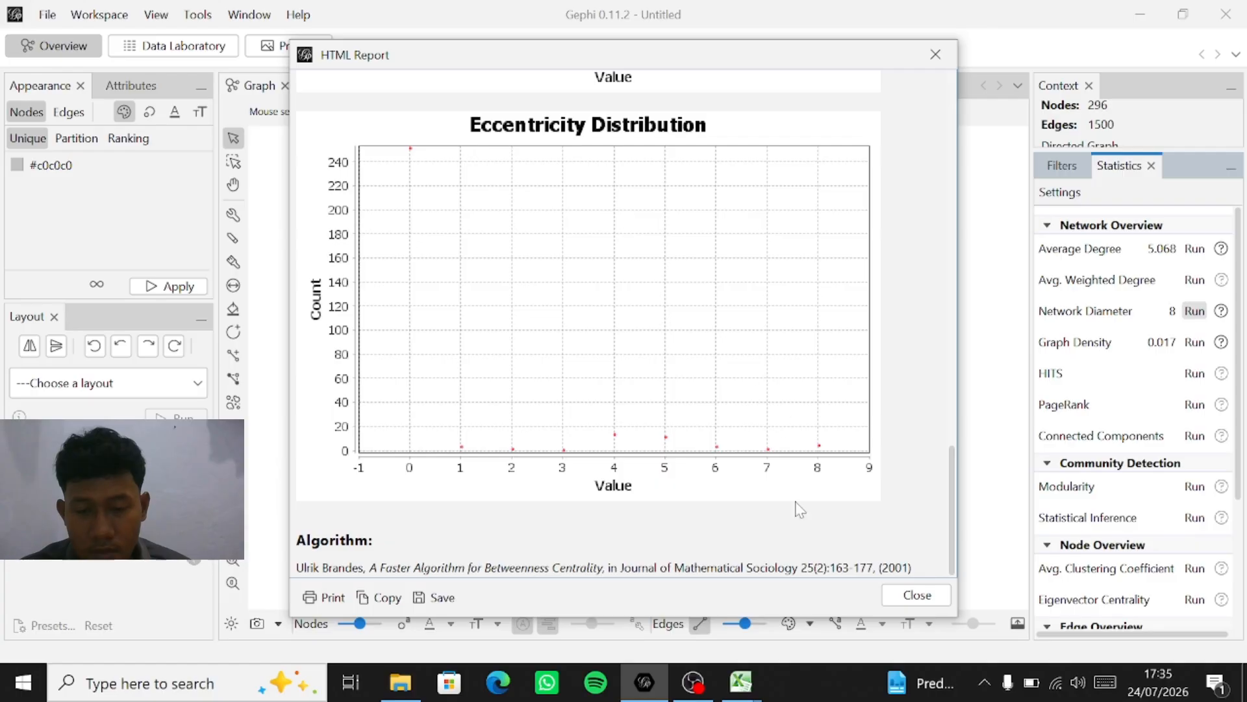
click(916, 596)
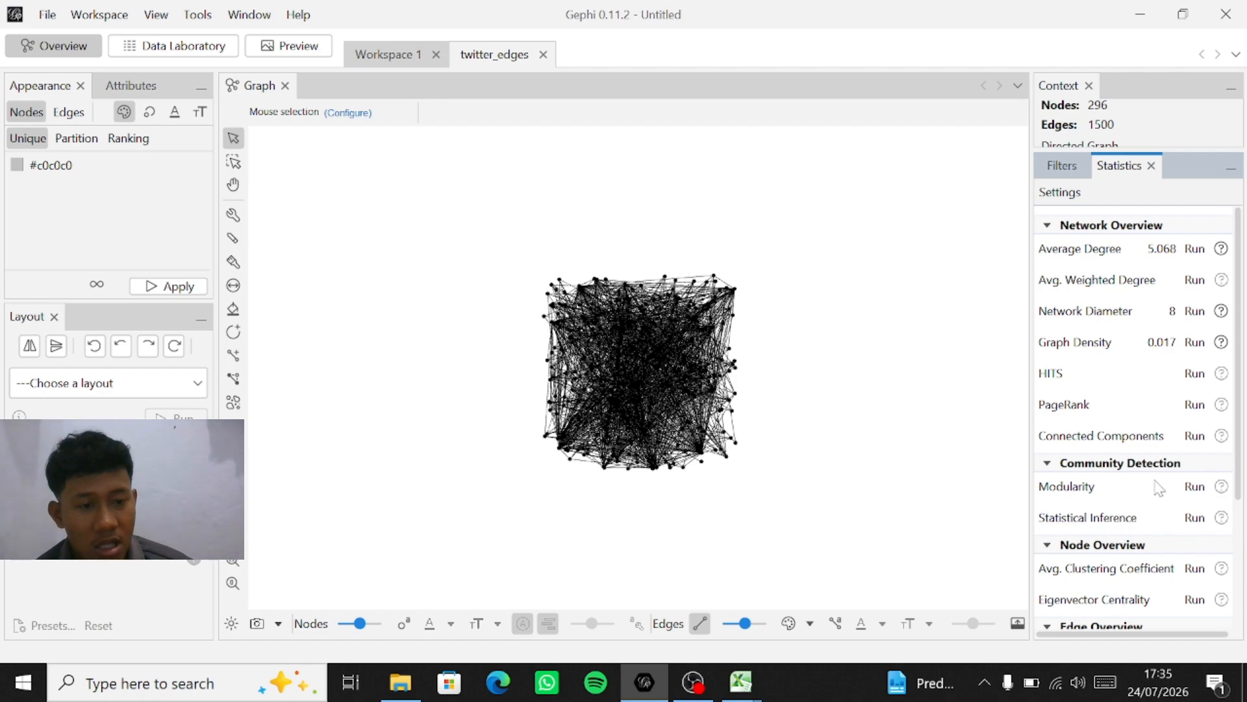
Step: Run the Modularity statistic with randomization and edge weights on, resolution 1.0 and classes starting at 0
scroll(1156, 488, down, 3)
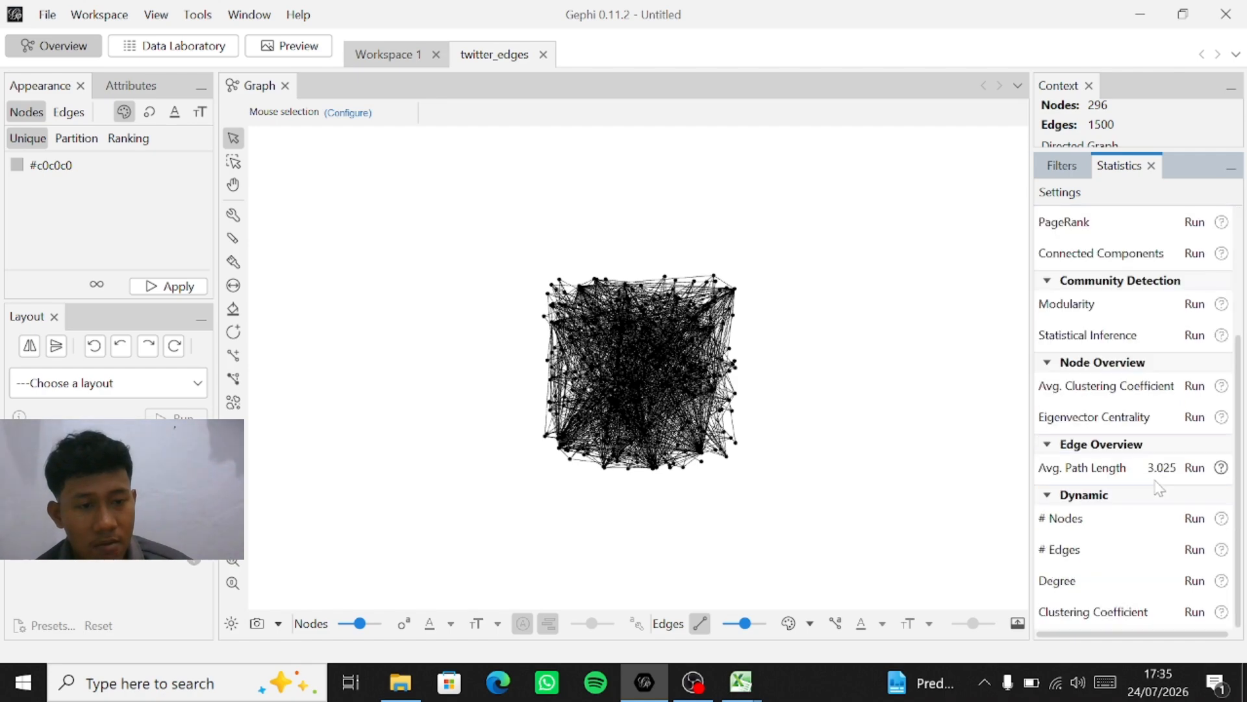
click(1195, 305)
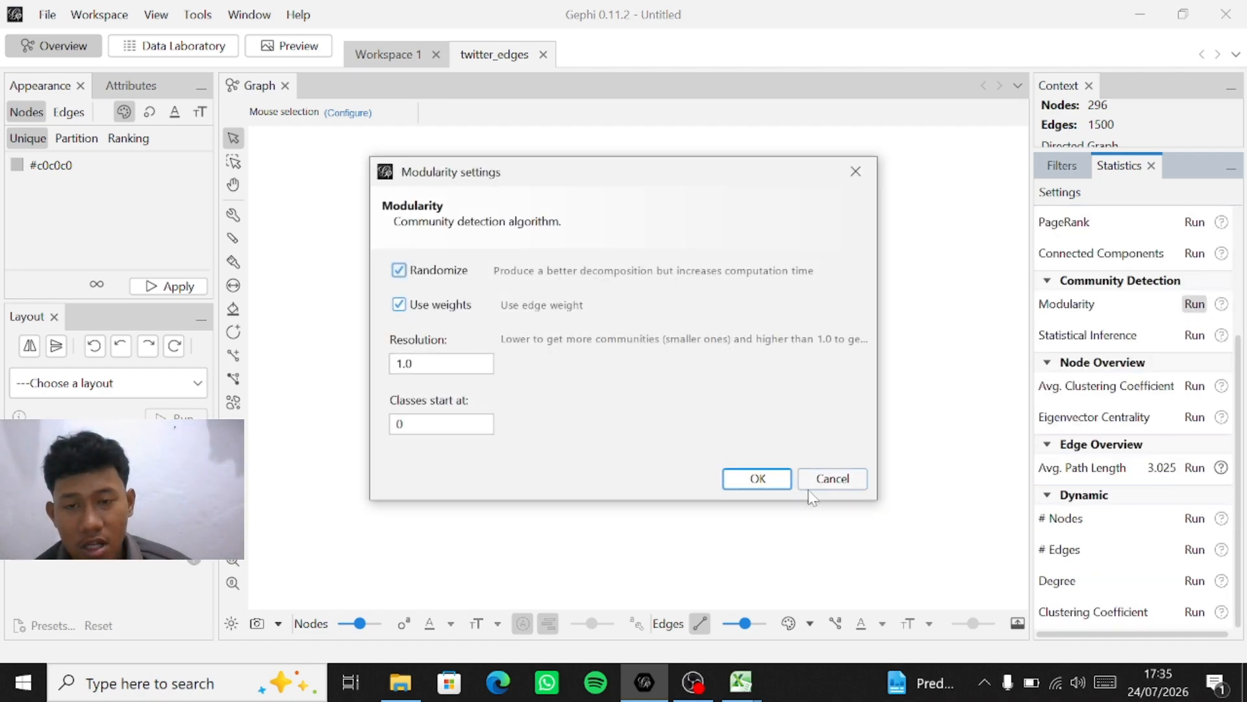
click(767, 484)
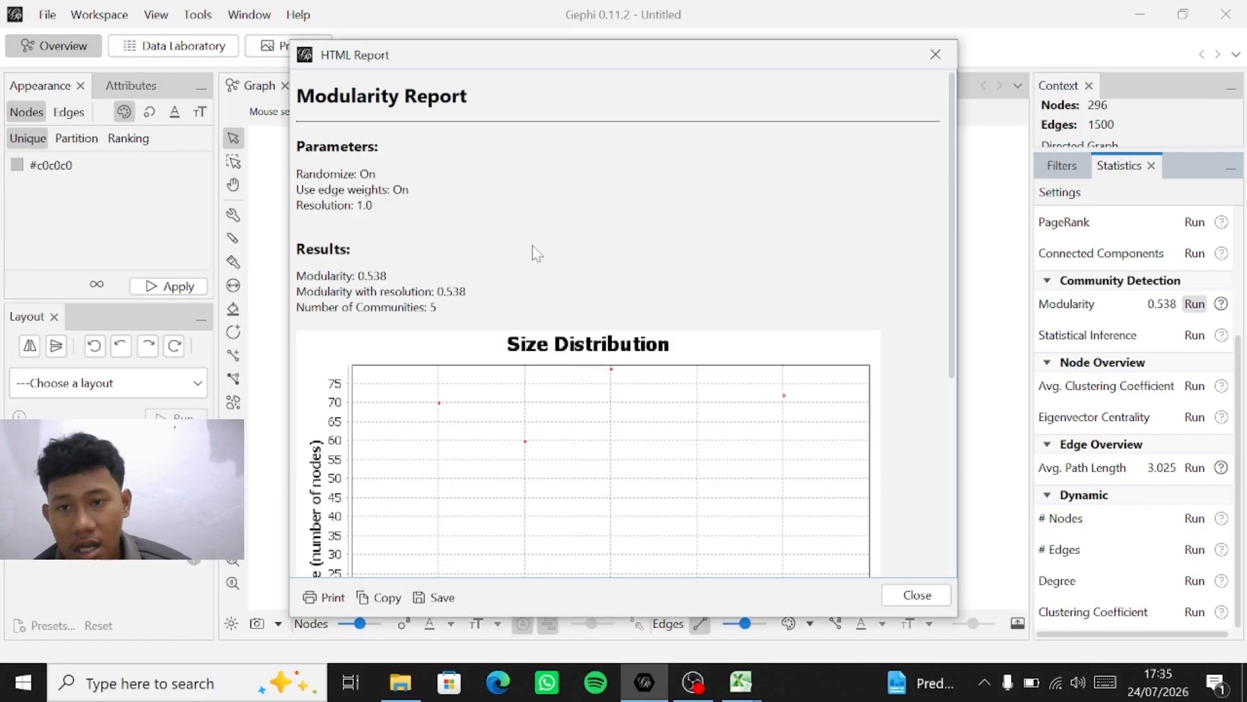
Step: Examine the Modularity report's parameters, community results and size distribution chart, and close the report
scroll(400, 288, down, 1)
scroll(400, 288, up, 1)
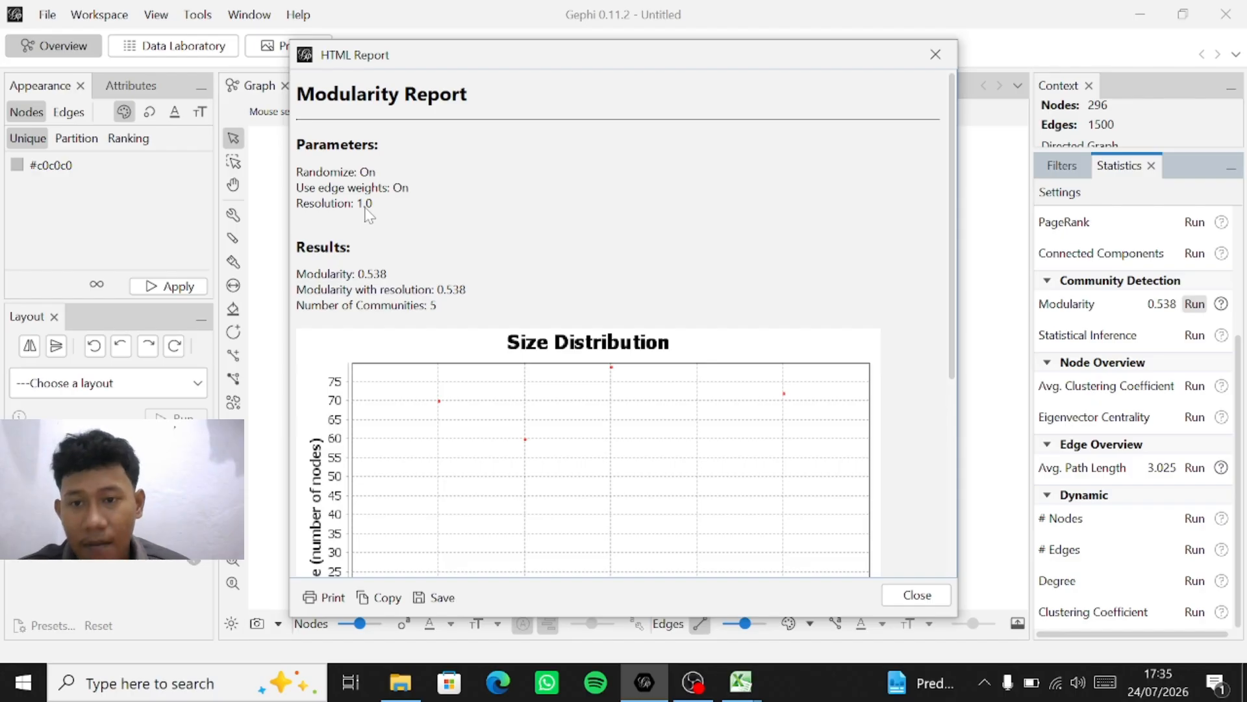
scroll(368, 215, down, 5)
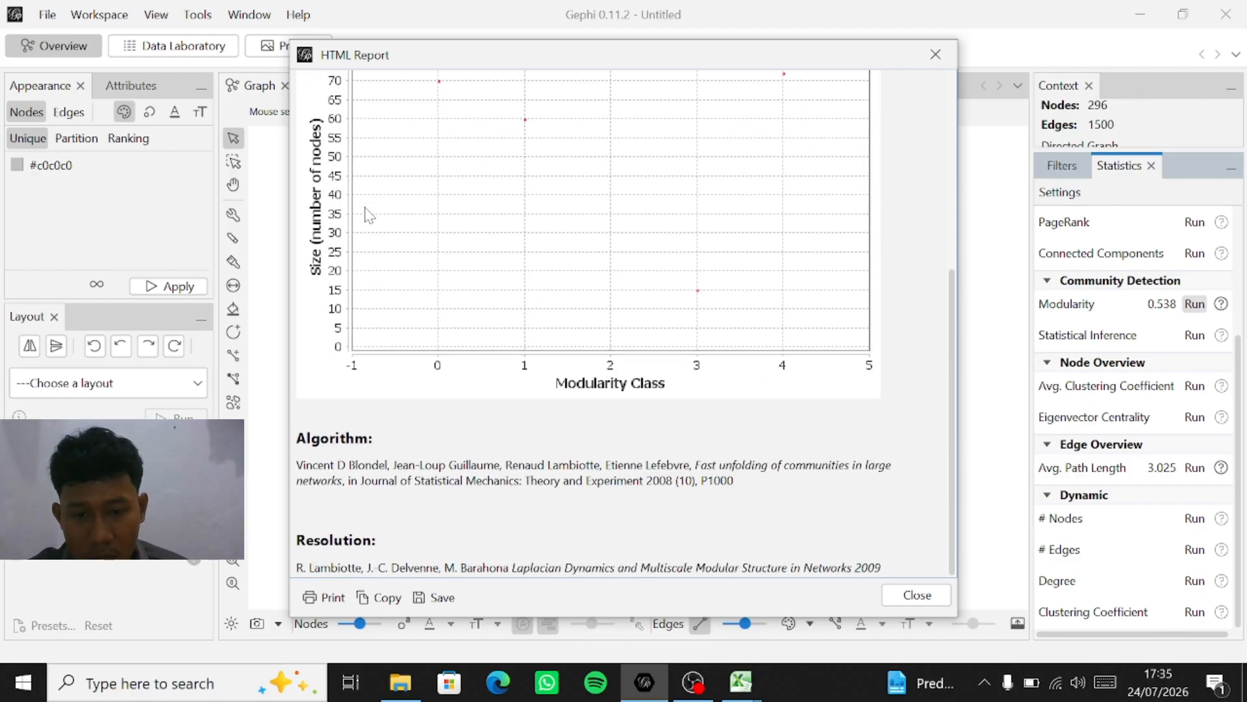
scroll(368, 214, up, 4)
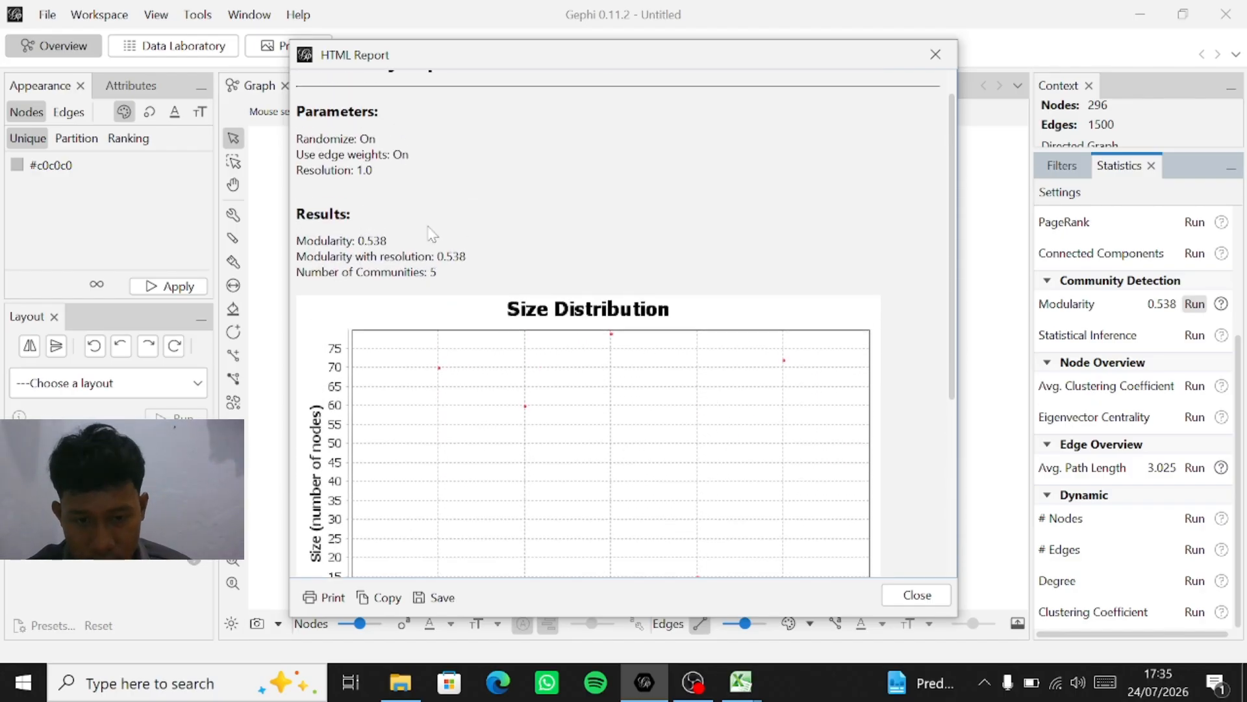
scroll(400, 239, up, 1)
scroll(401, 239, down, 3)
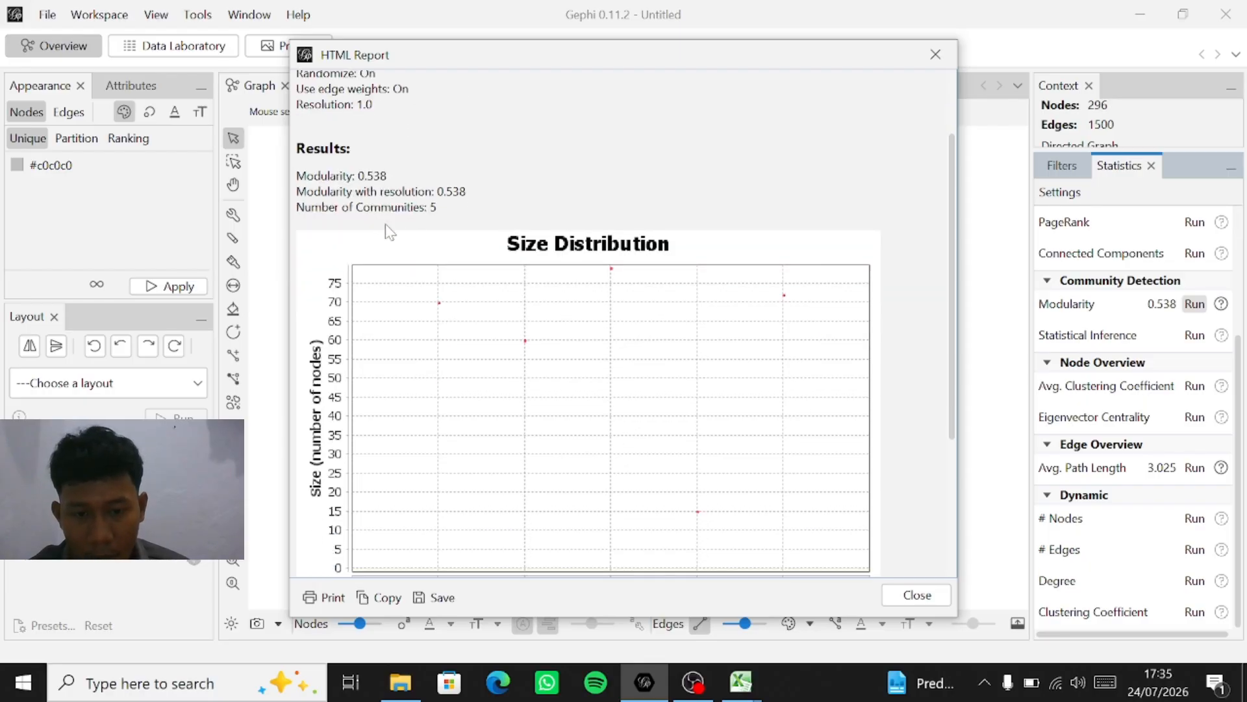
scroll(390, 232, down, 1)
scroll(390, 232, down, 5)
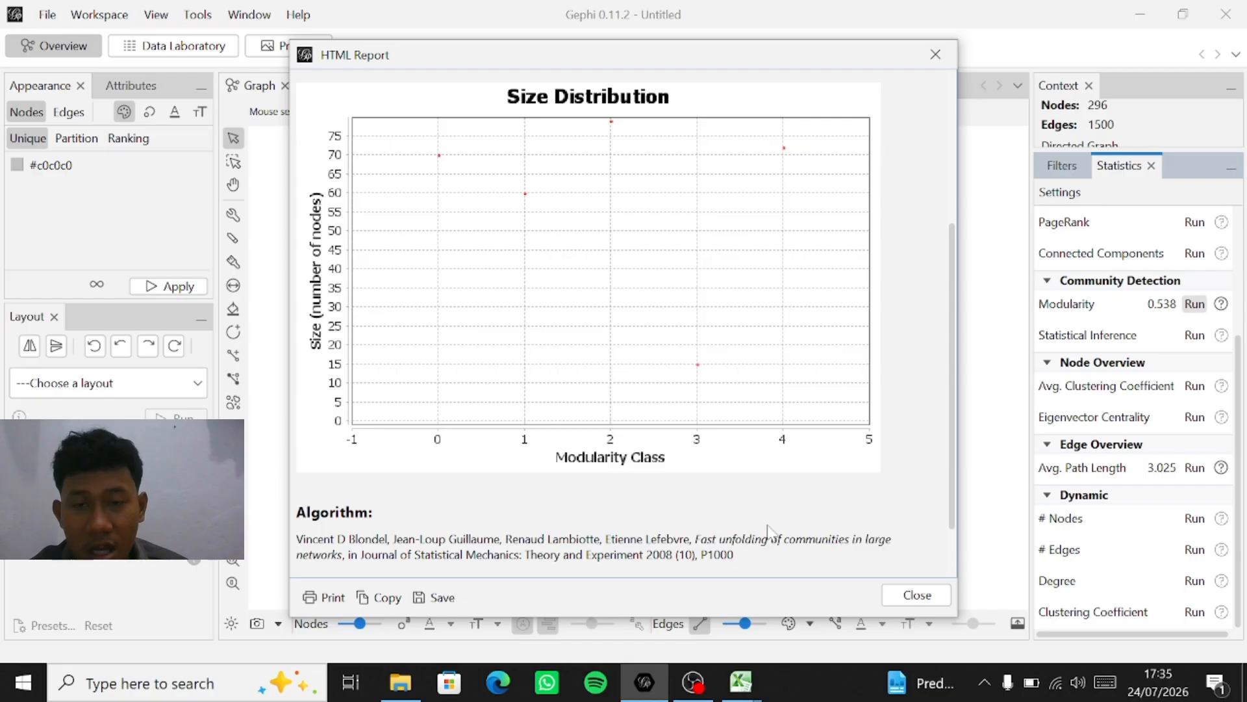
click(904, 598)
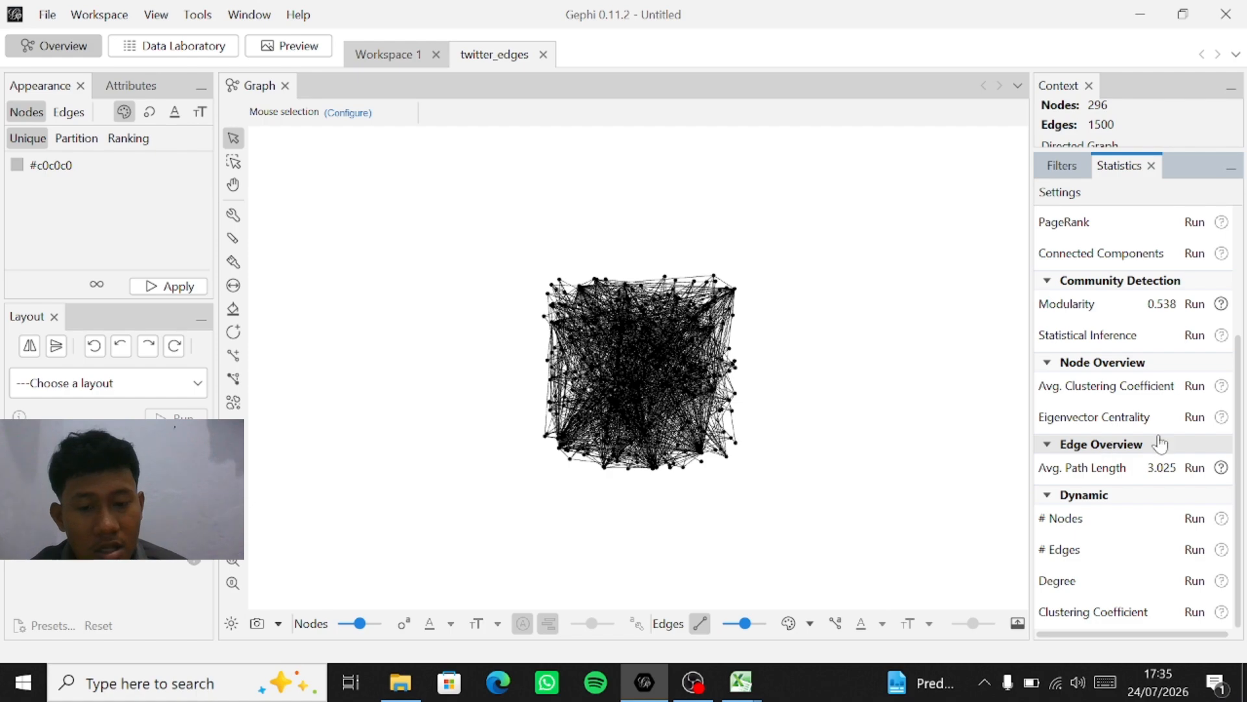
Step: Run the Eigenvector Centrality statistic as directed with 100 iterations, review its distribution chart, and close the report
click(1199, 420)
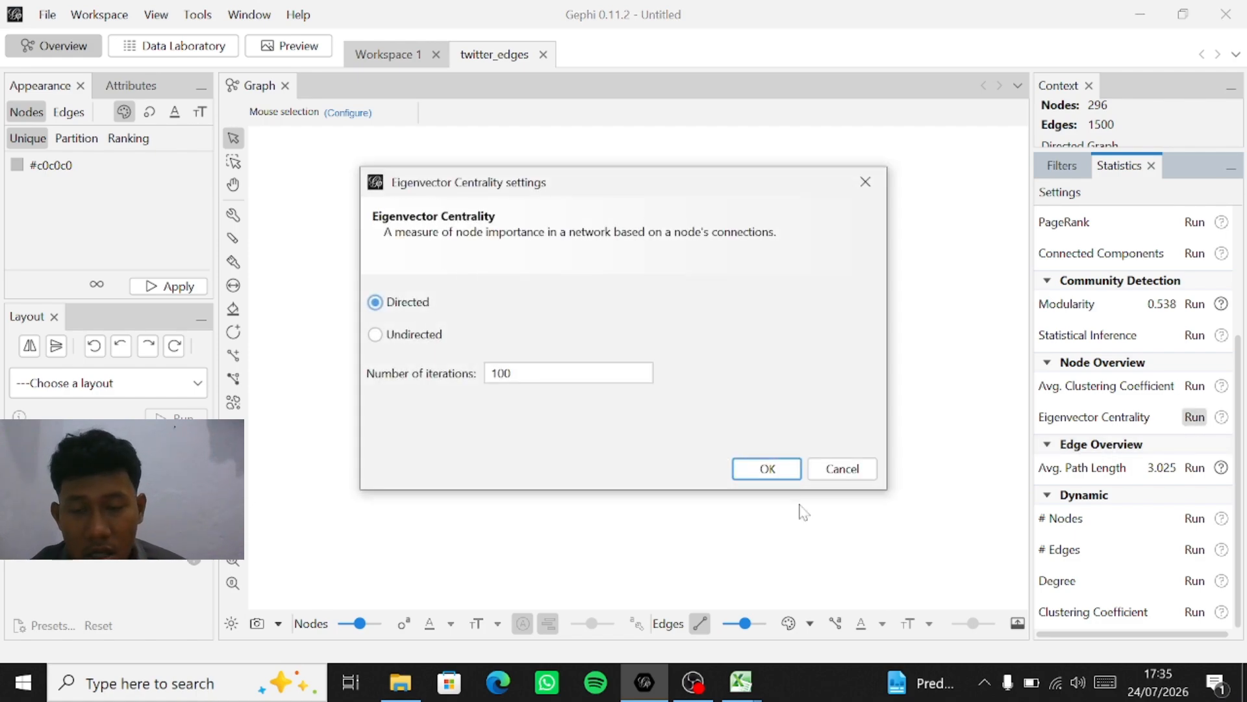
click(765, 469)
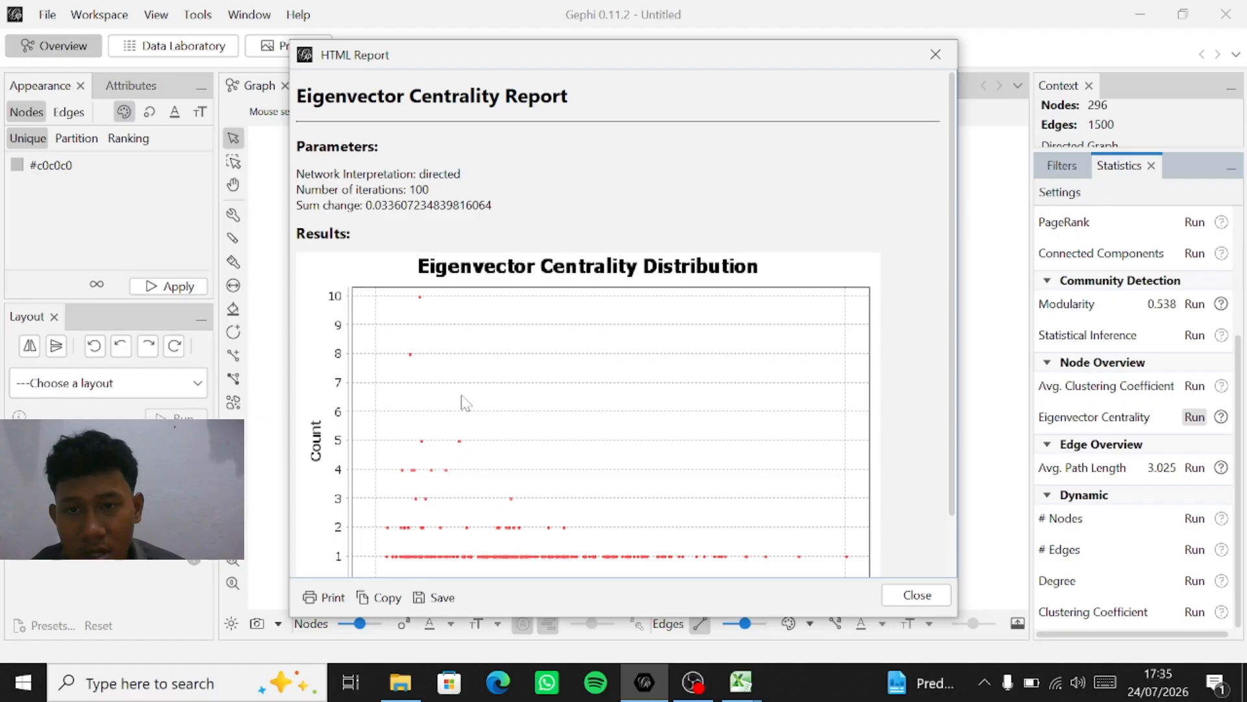
scroll(465, 403, down, 2)
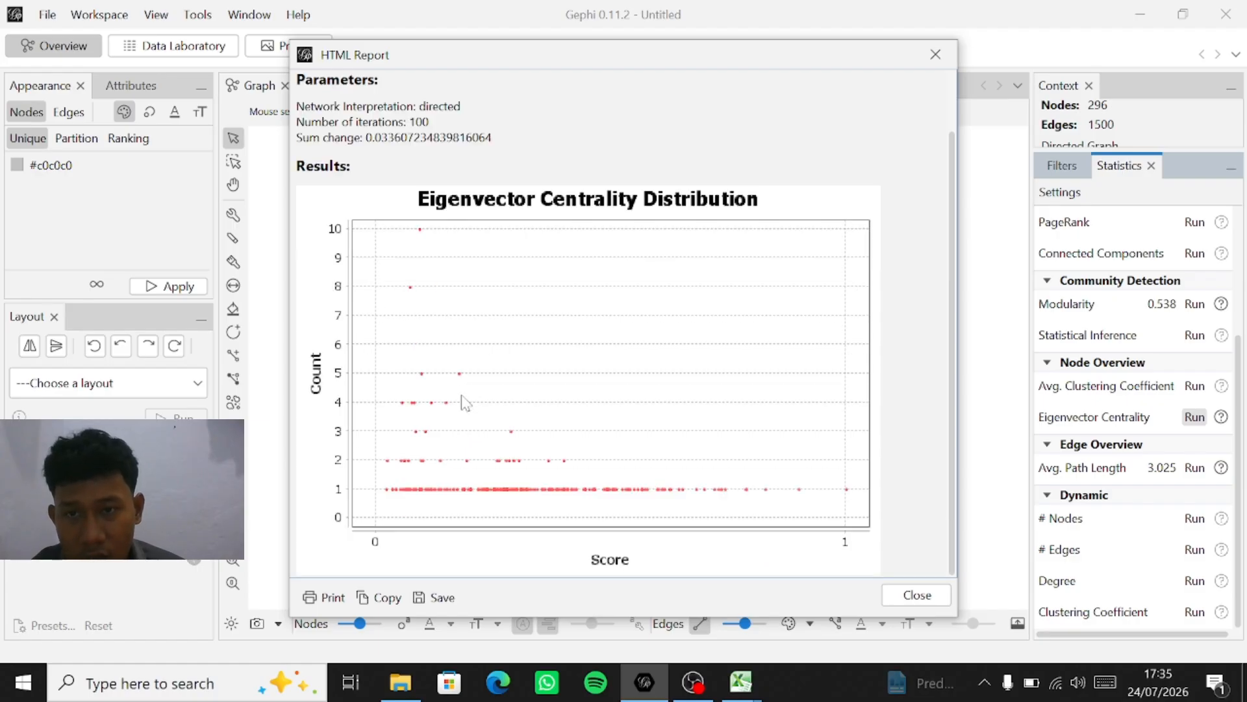
scroll(465, 402, up, 2)
scroll(465, 402, down, 2)
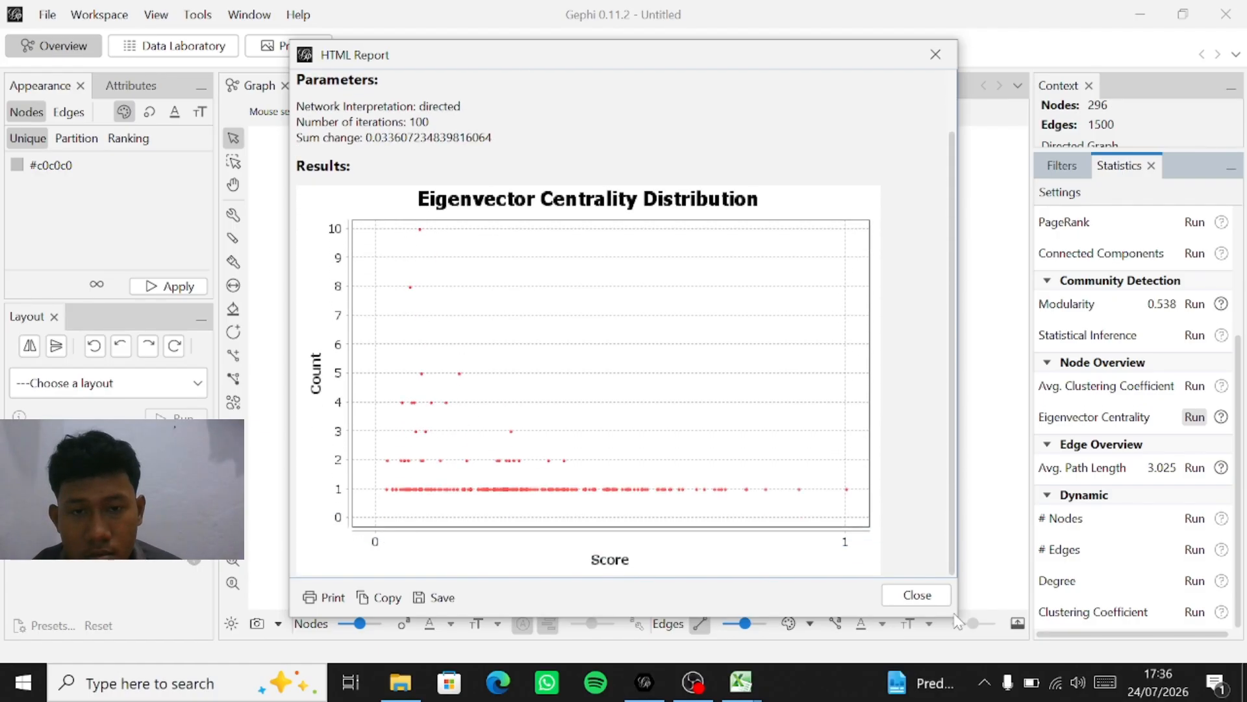
click(919, 599)
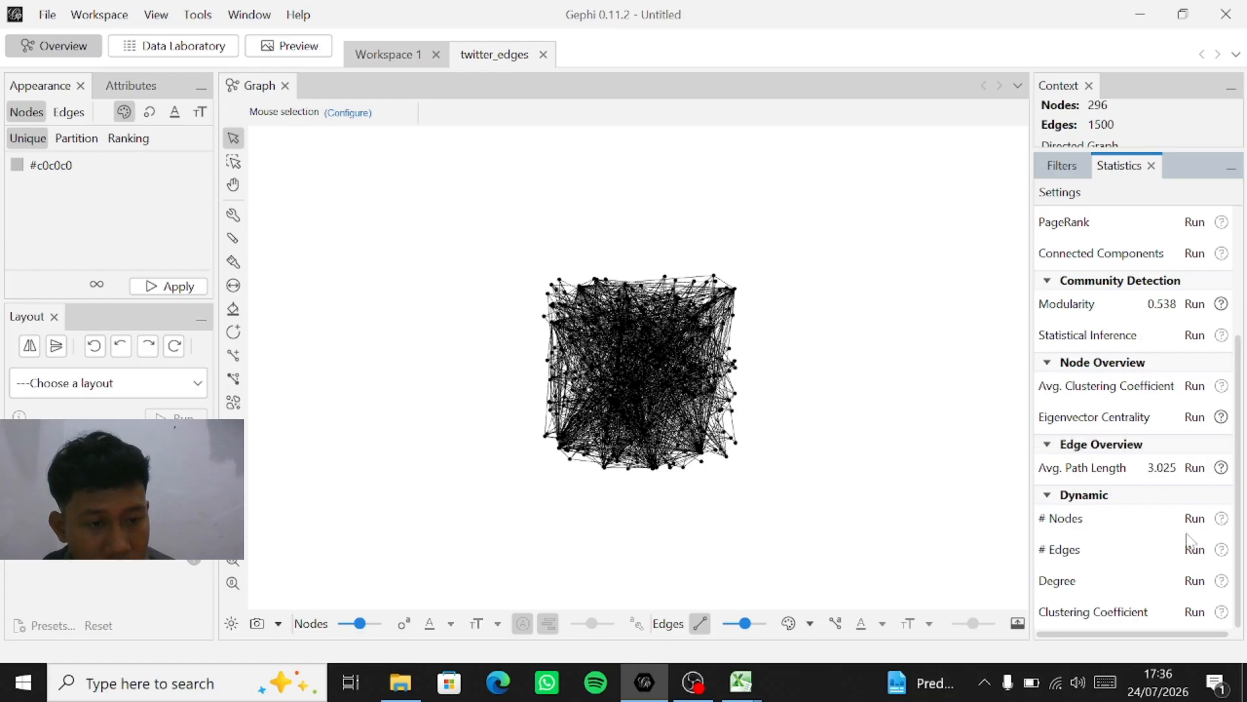
Step: Run the PageRank statistic as directed with probability 0.85, epsilon 0.001 and no edge weights
scroll(1193, 537, up, 5)
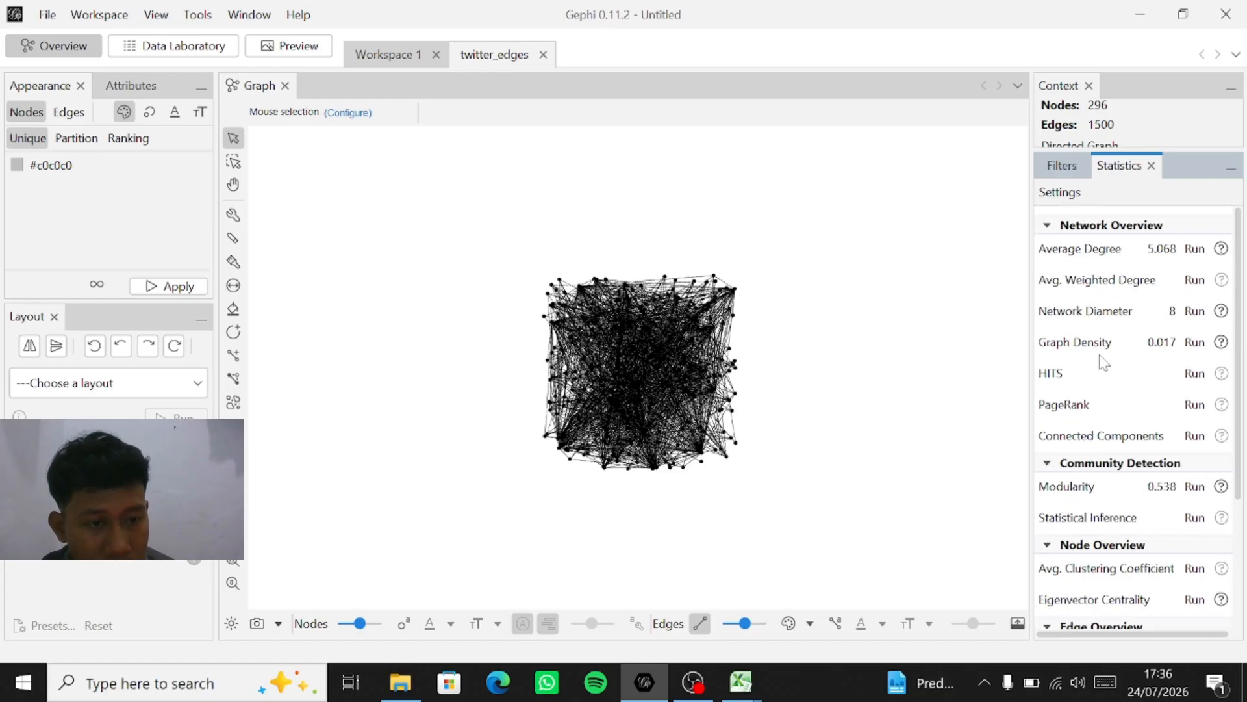
click(1194, 405)
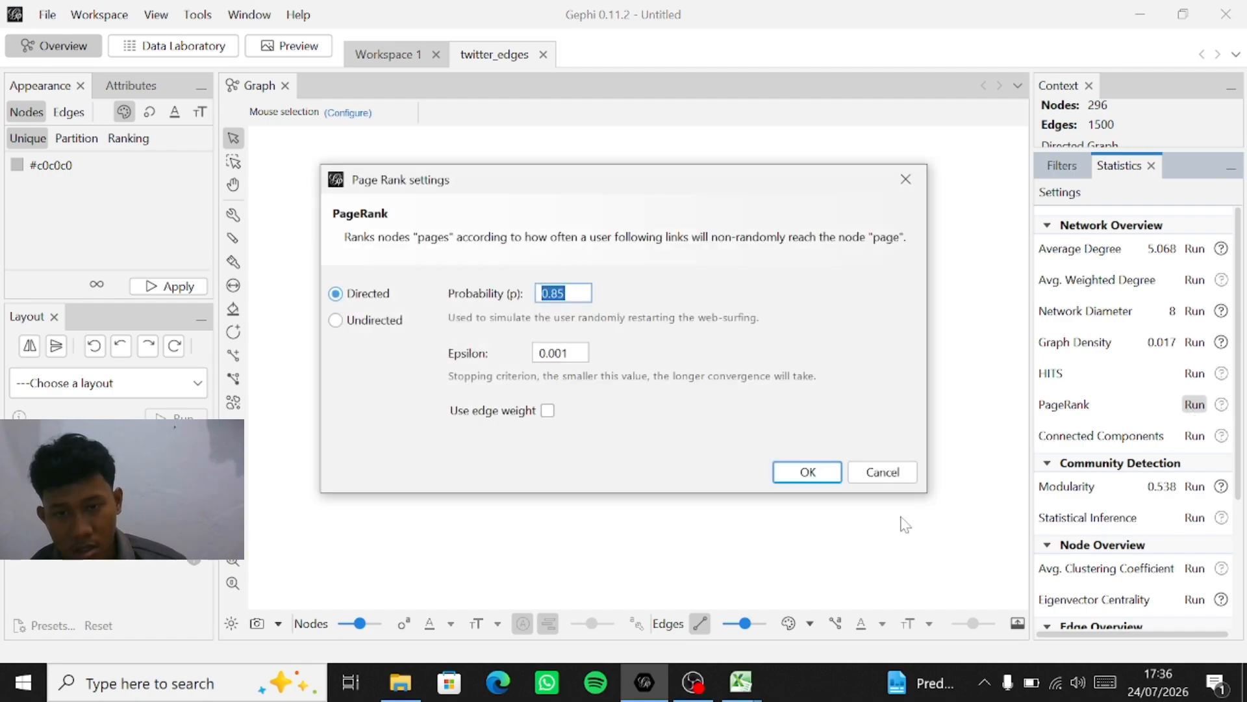
click(807, 472)
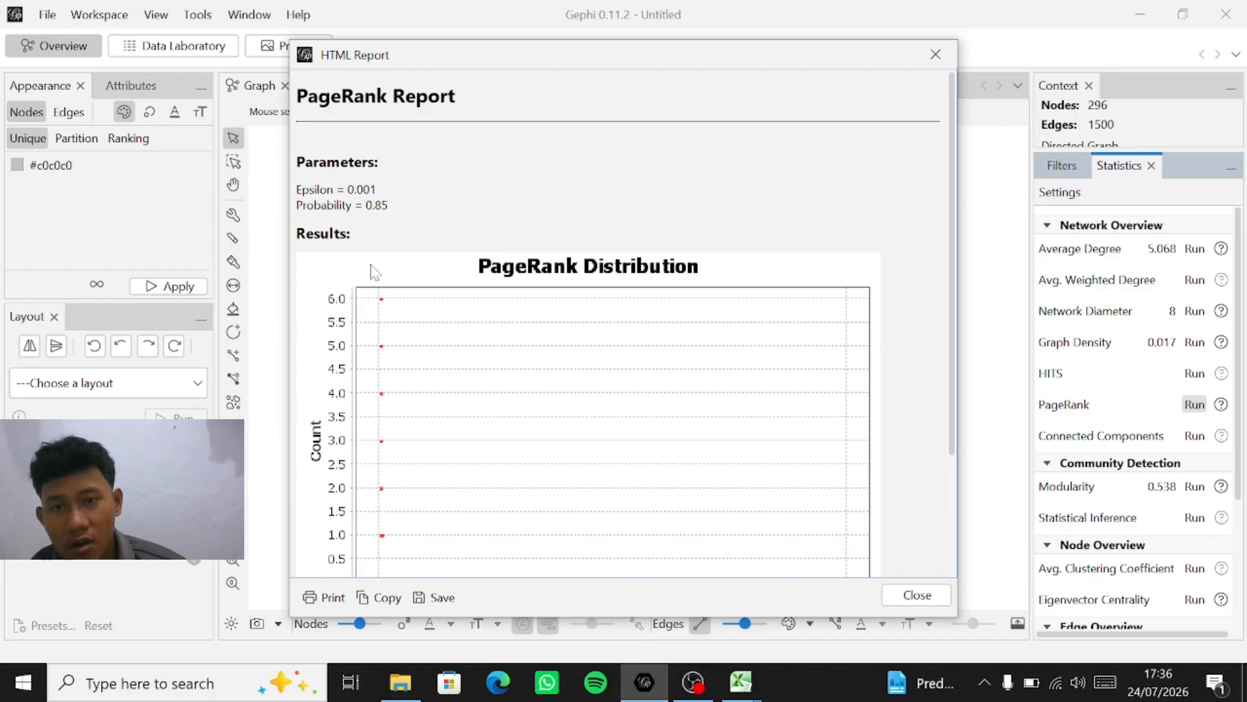
Step: Examine the PageRank report's parameters and score distribution chart, and close the report
scroll(458, 307, down, 3)
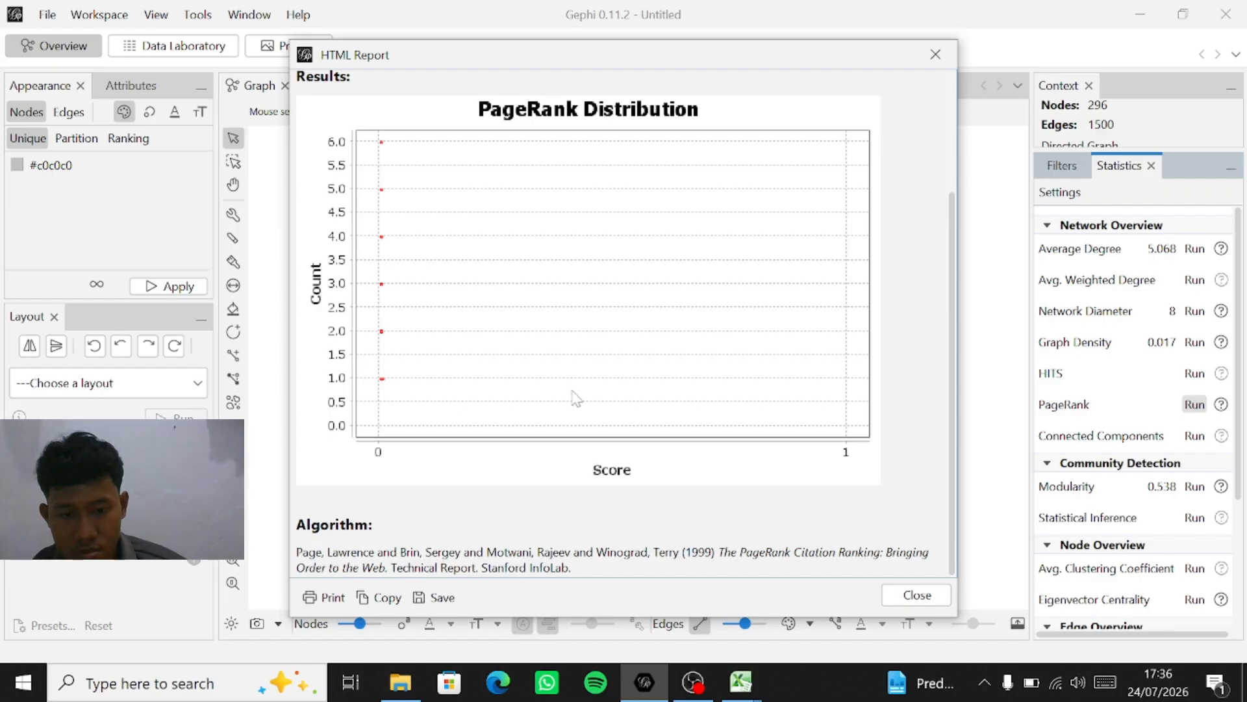
scroll(574, 398, up, 3)
scroll(574, 398, down, 3)
scroll(575, 397, up, 3)
scroll(574, 398, down, 3)
scroll(574, 397, up, 3)
scroll(574, 398, down, 3)
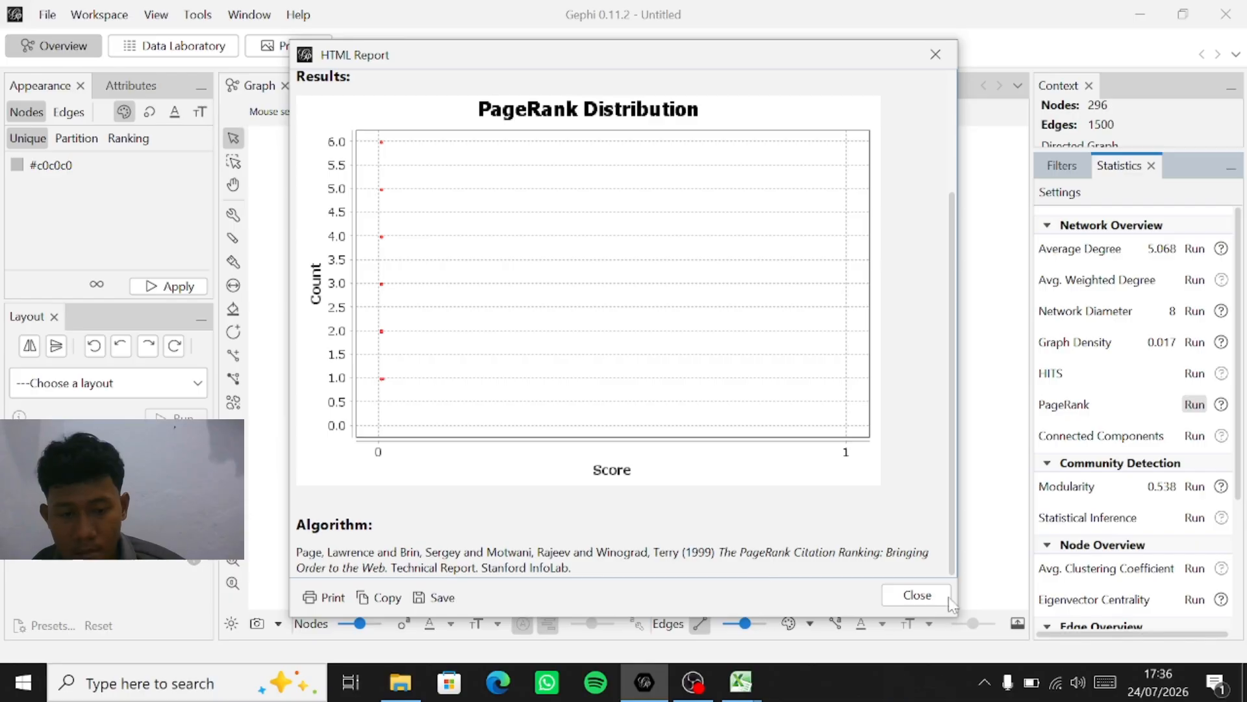
click(918, 594)
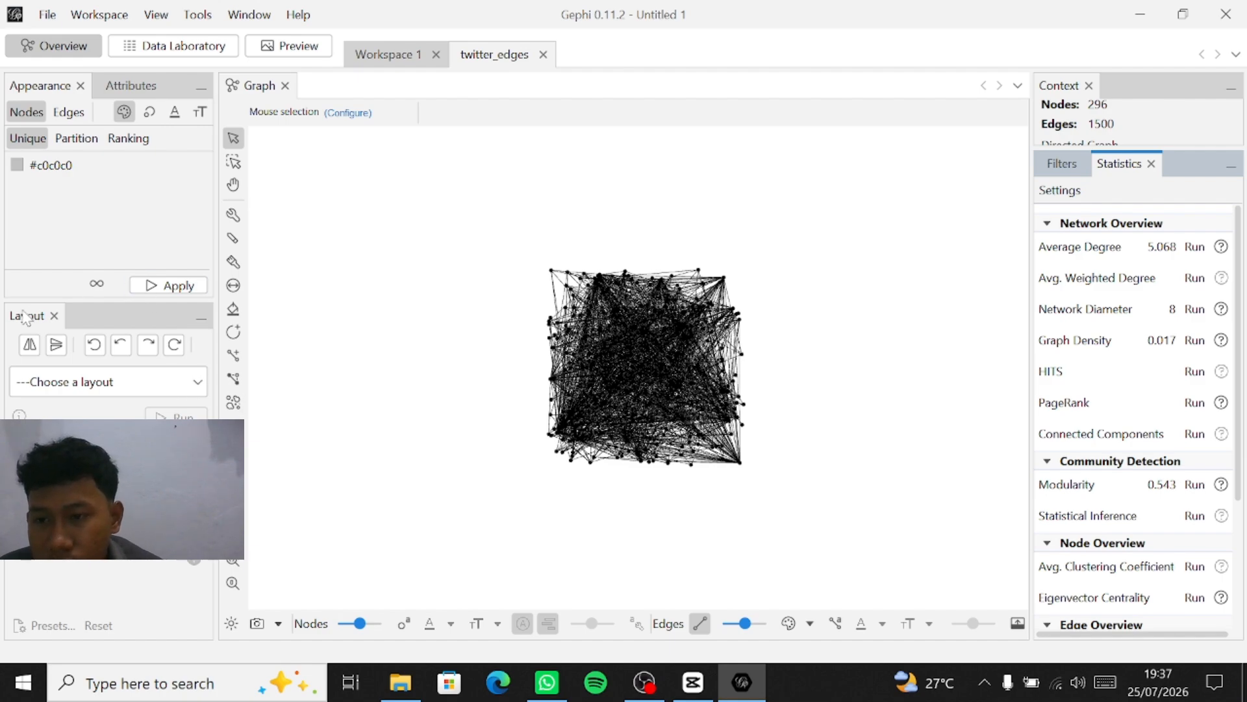
Step: Choose the ForceAtlas 2 layout for the twitter_edges graph and start running it
click(89, 390)
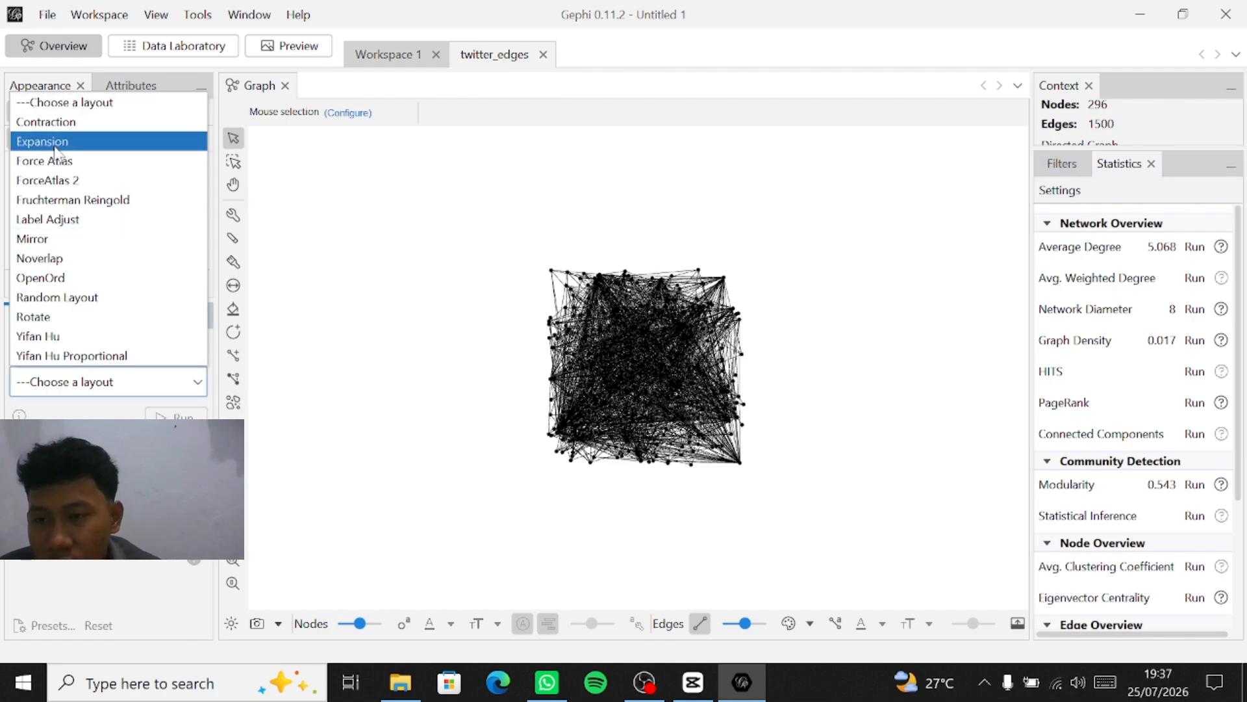
click(58, 181)
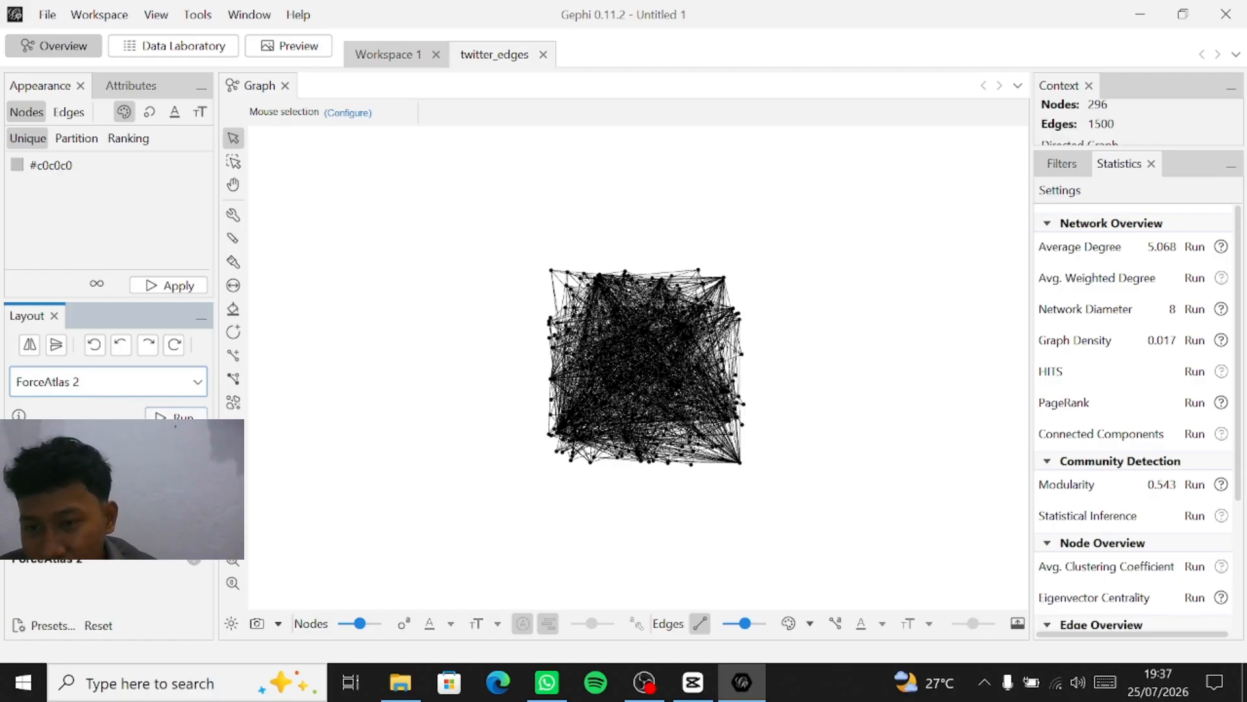
click(174, 415)
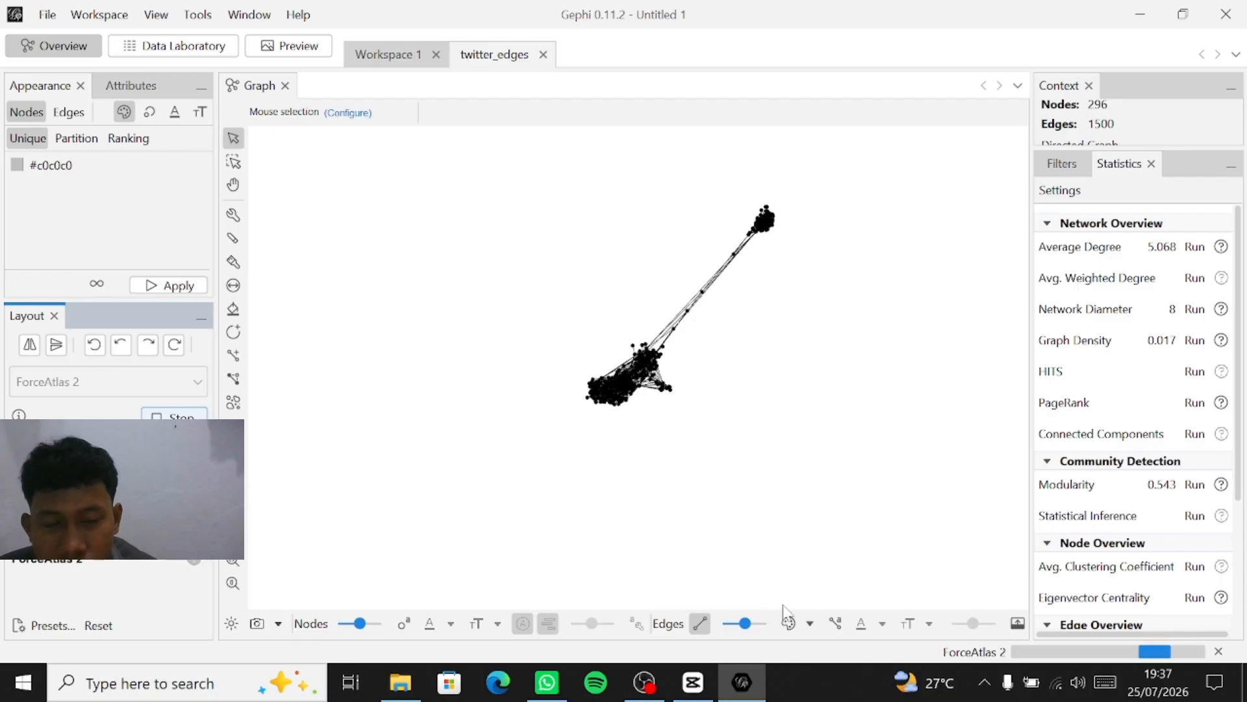
Step: Color the graph's nodes by partition using the Modularity Class attribute
click(77, 139)
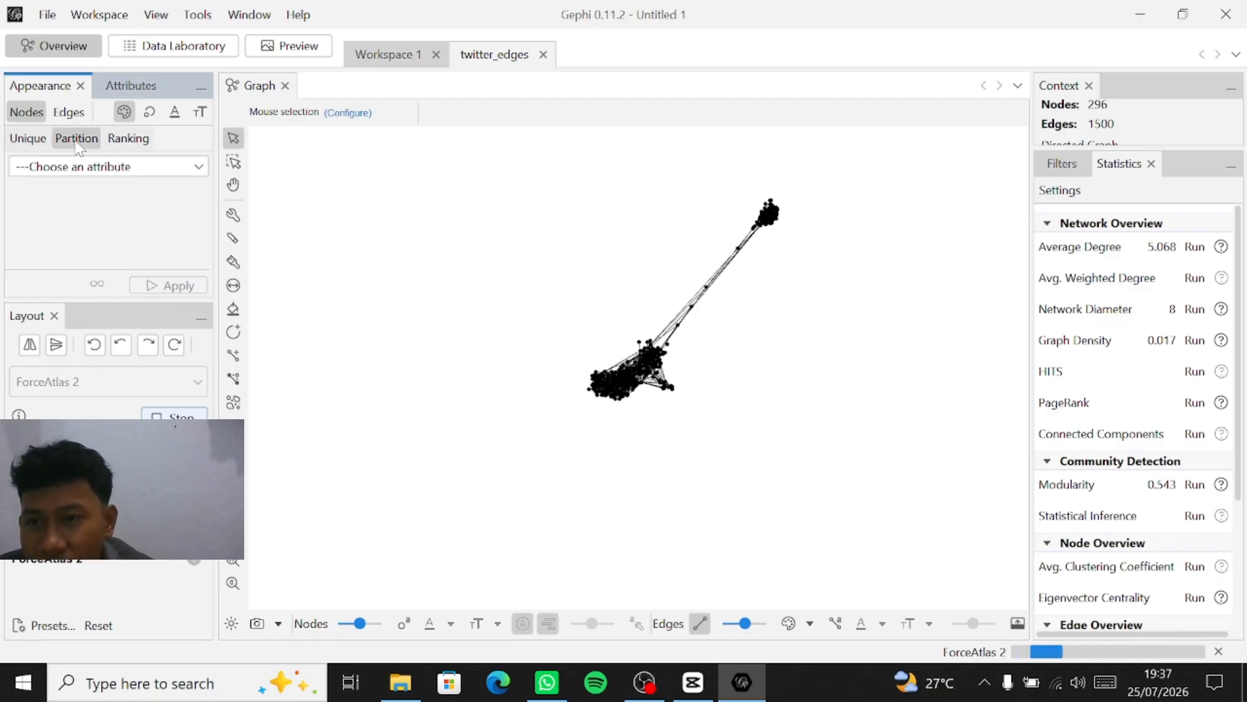
click(82, 170)
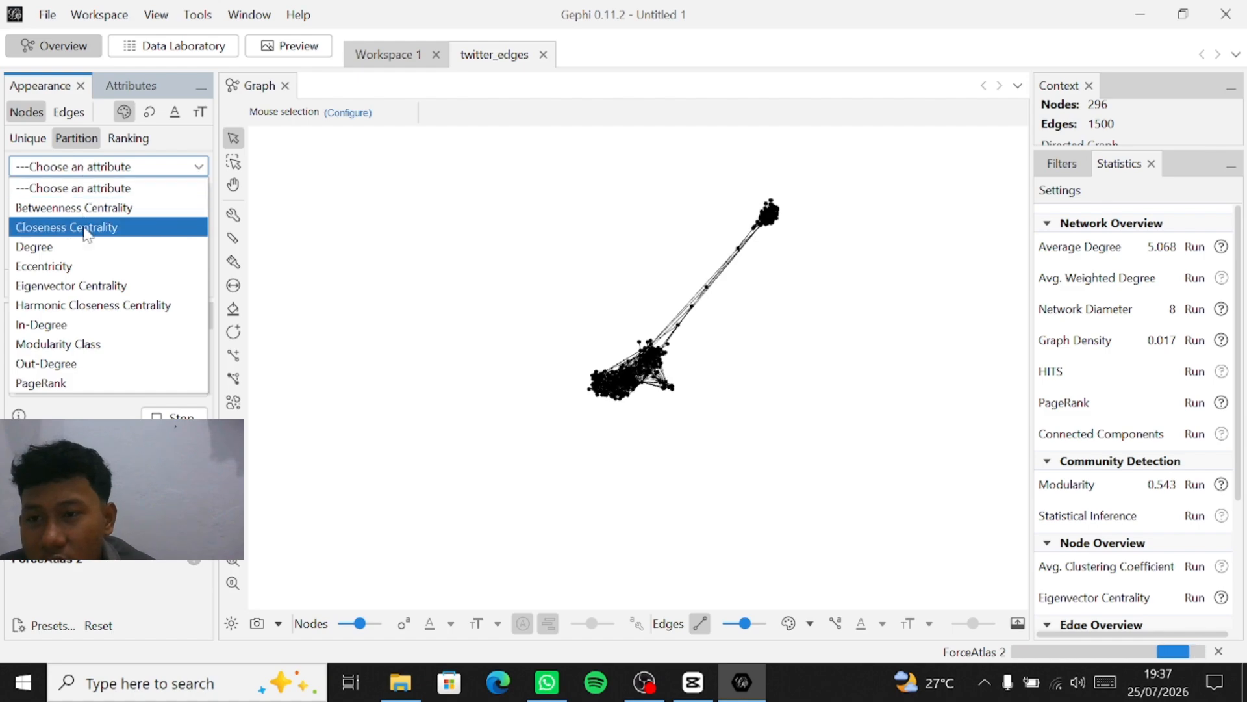
click(93, 345)
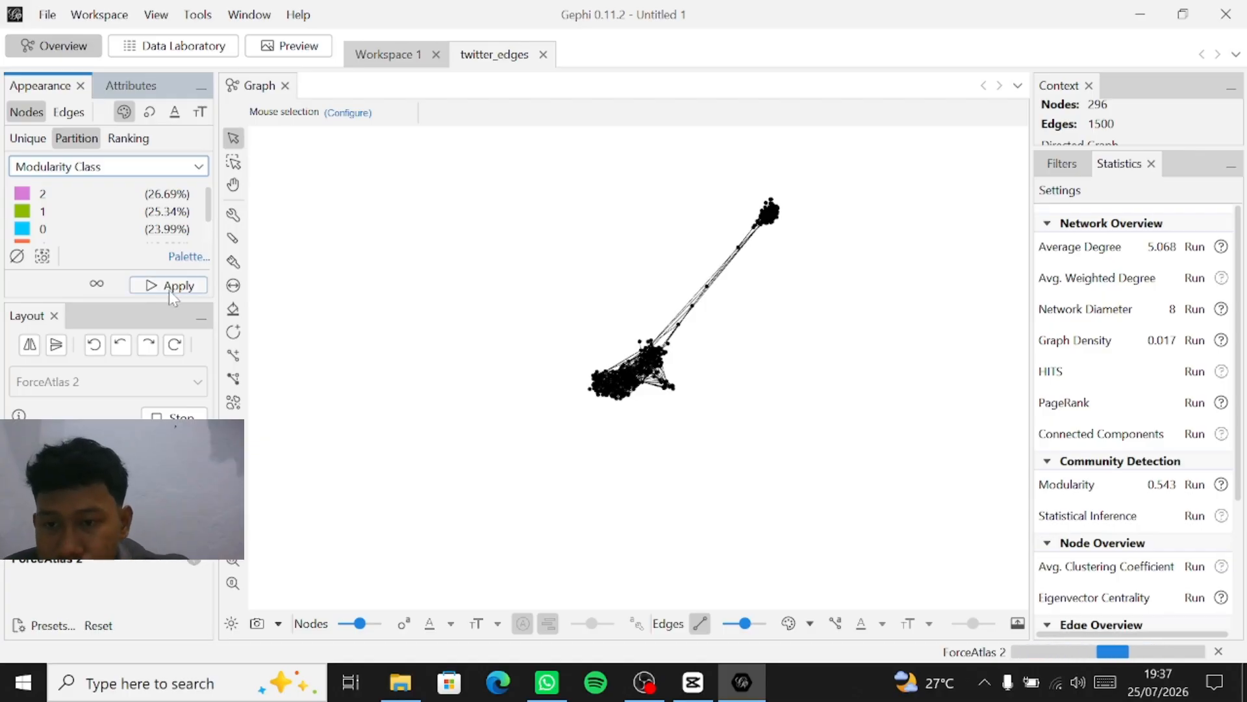
click(169, 290)
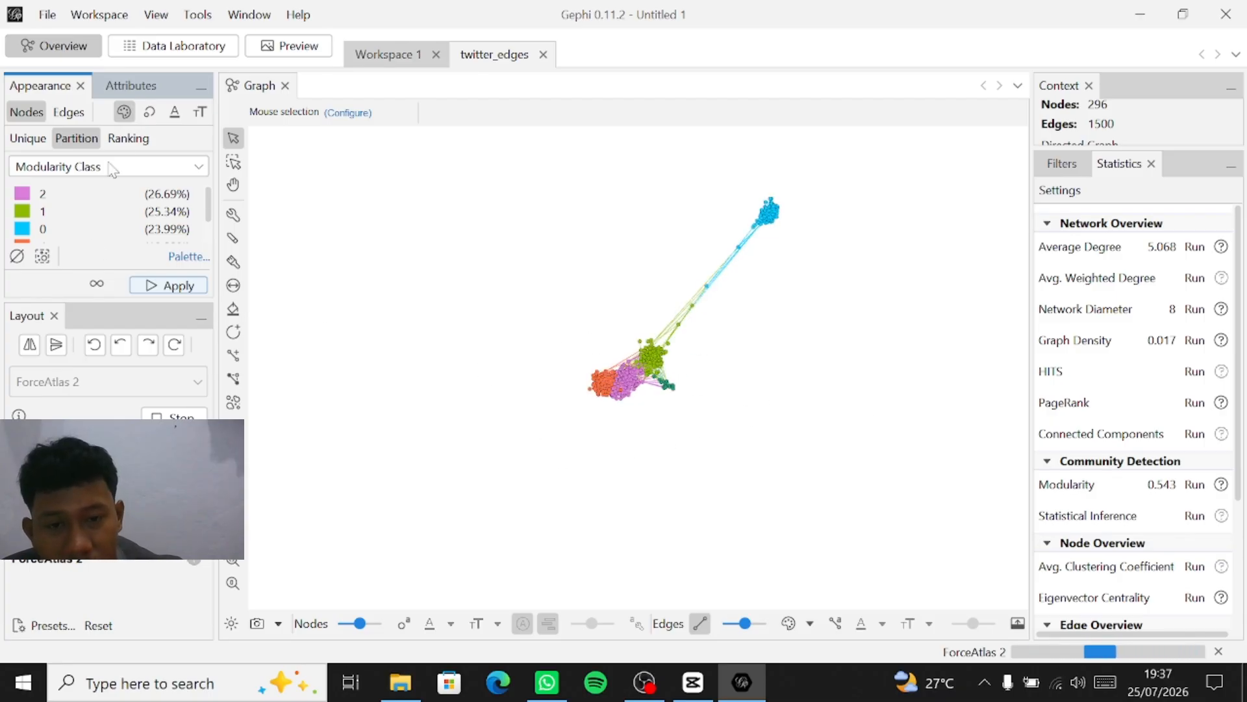
Step: Color the graph's nodes by ranking using Eigenvector Centrality with the white-to-green color scale
click(129, 144)
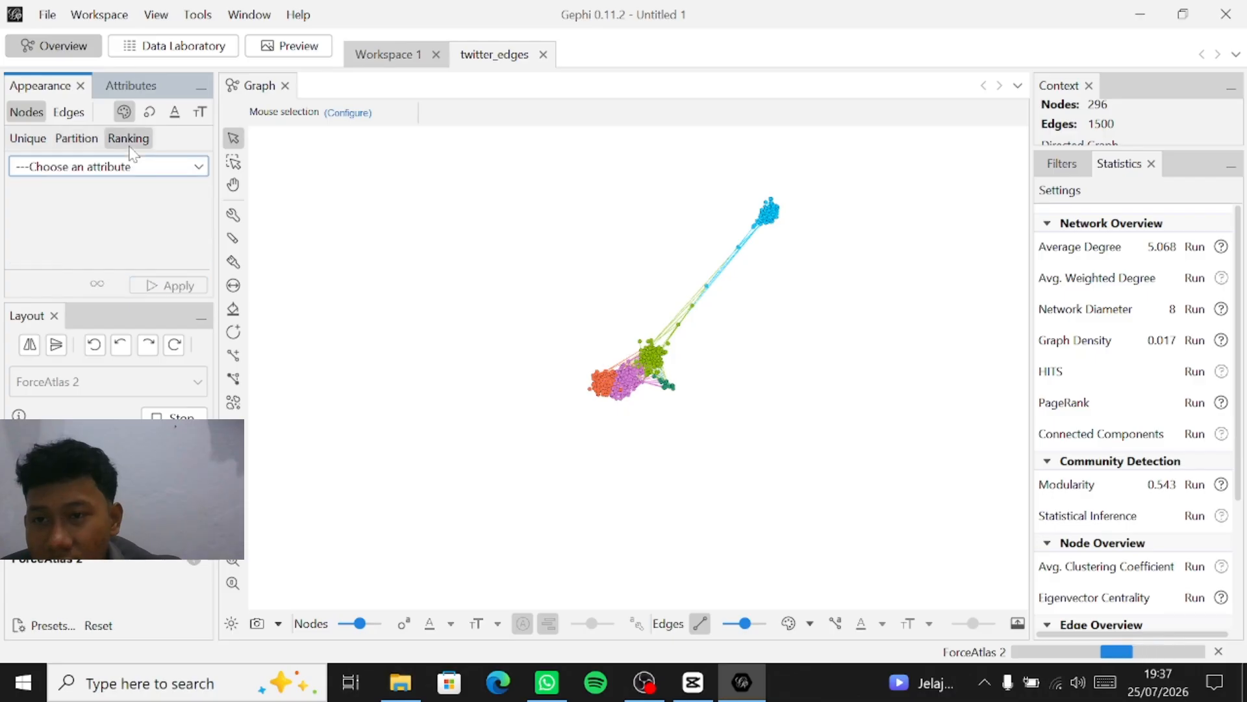
click(134, 167)
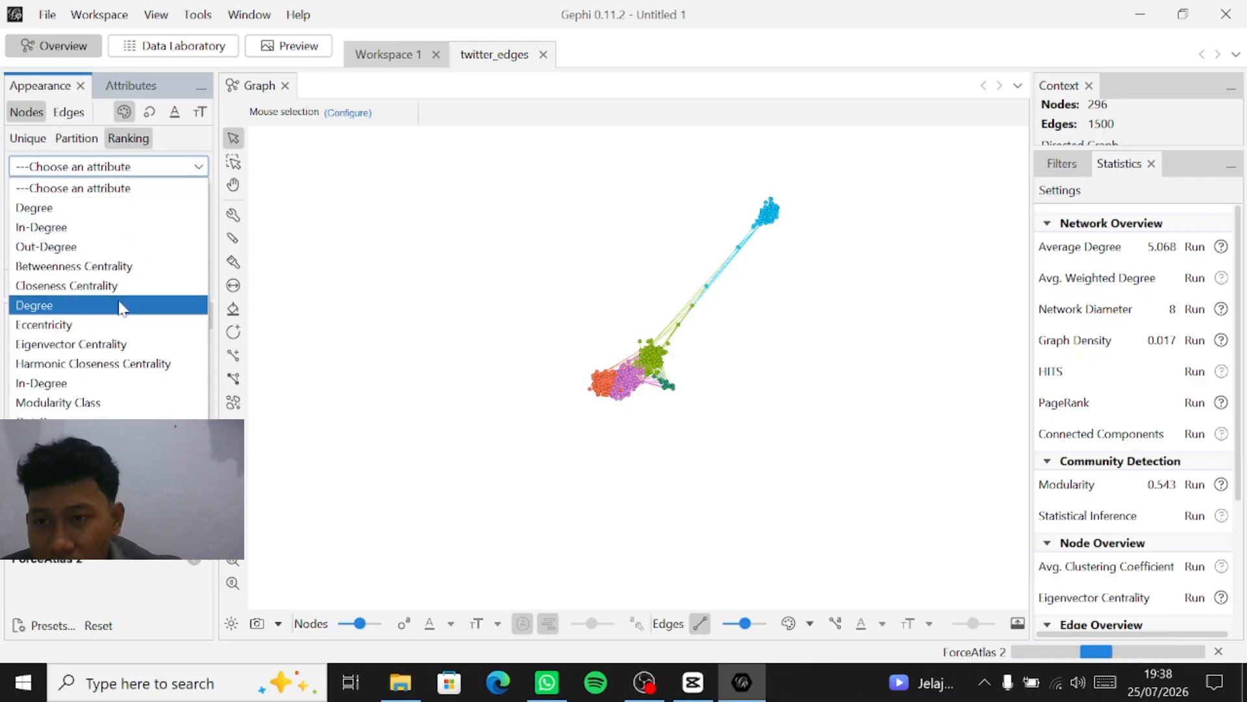
click(112, 347)
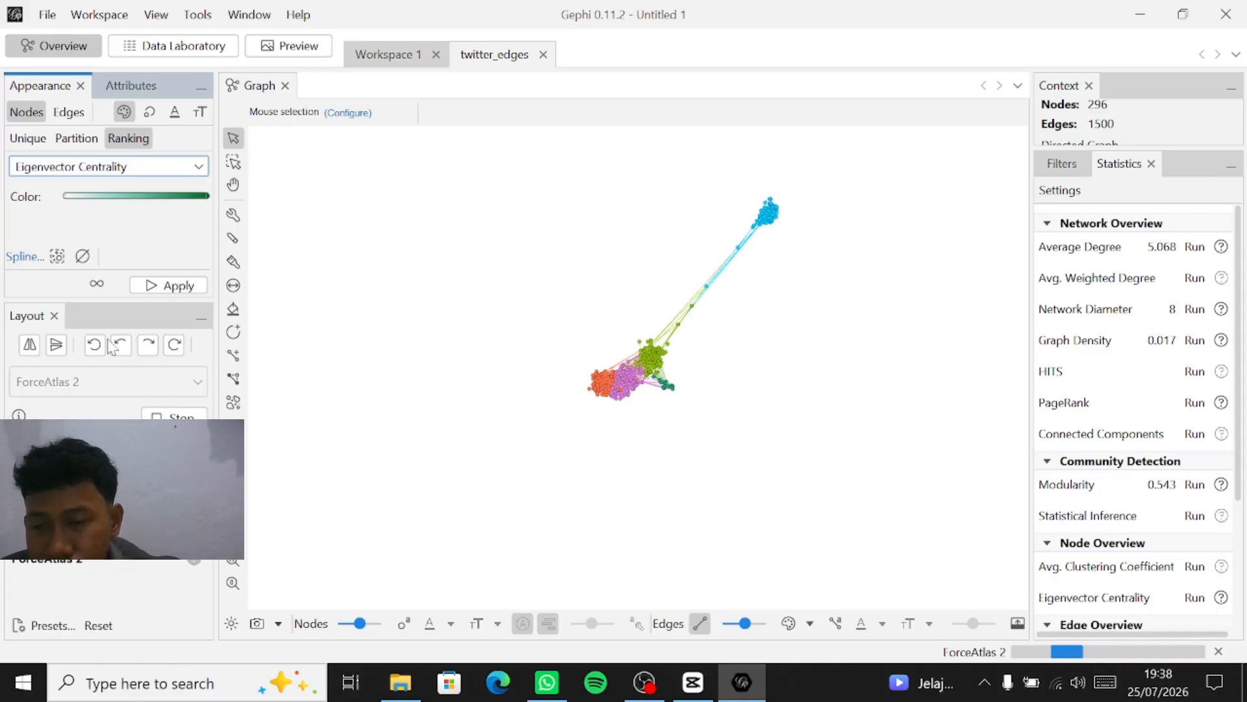
click(163, 290)
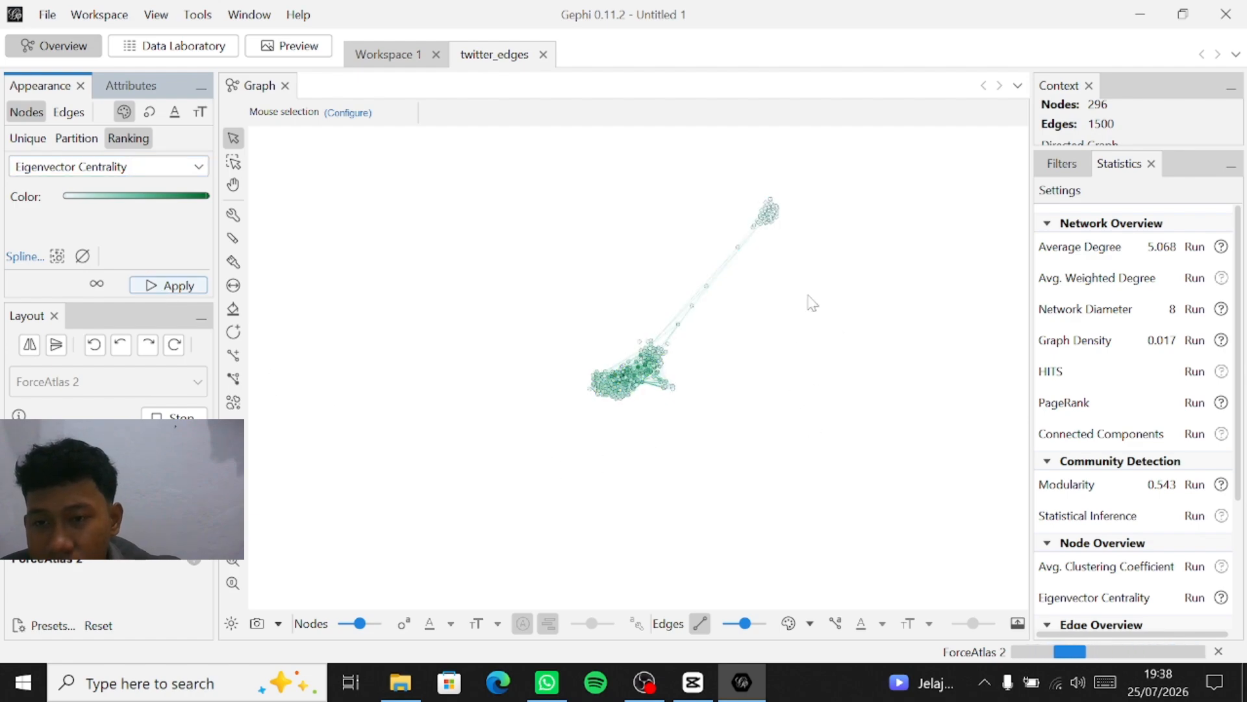
Step: Enable node labels in the Preview settings and refresh the rendered graph preview
click(296, 52)
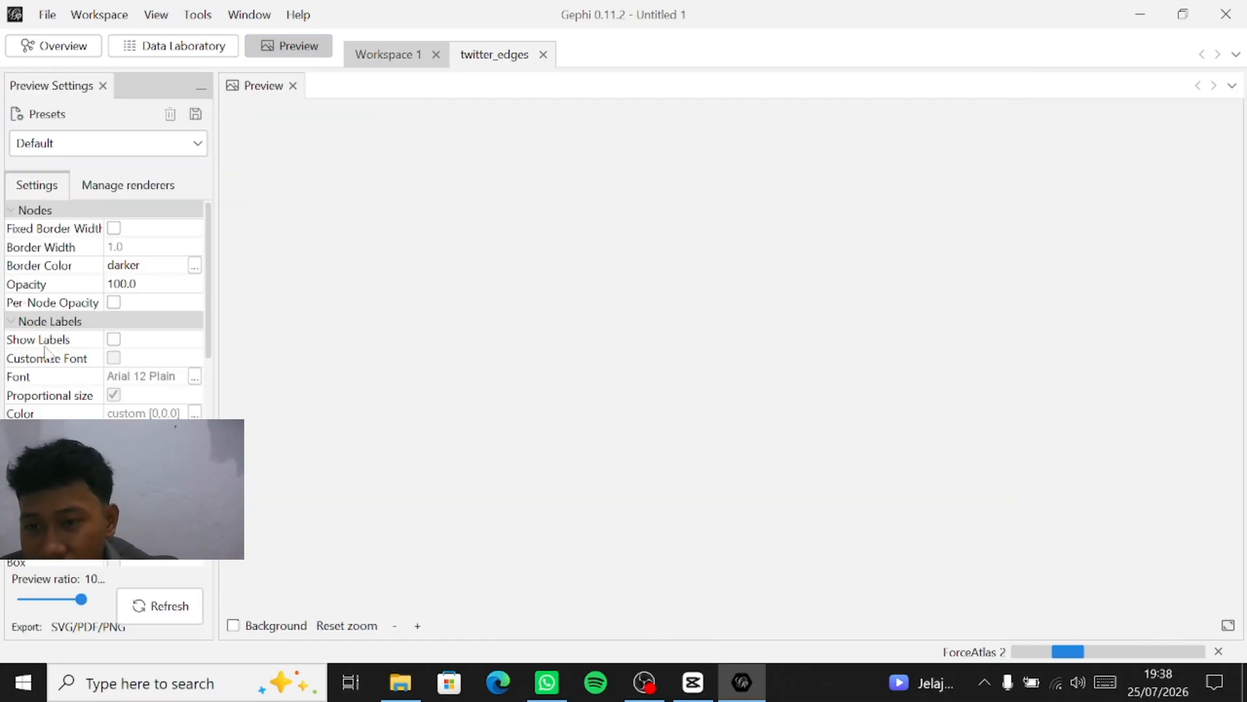
click(114, 339)
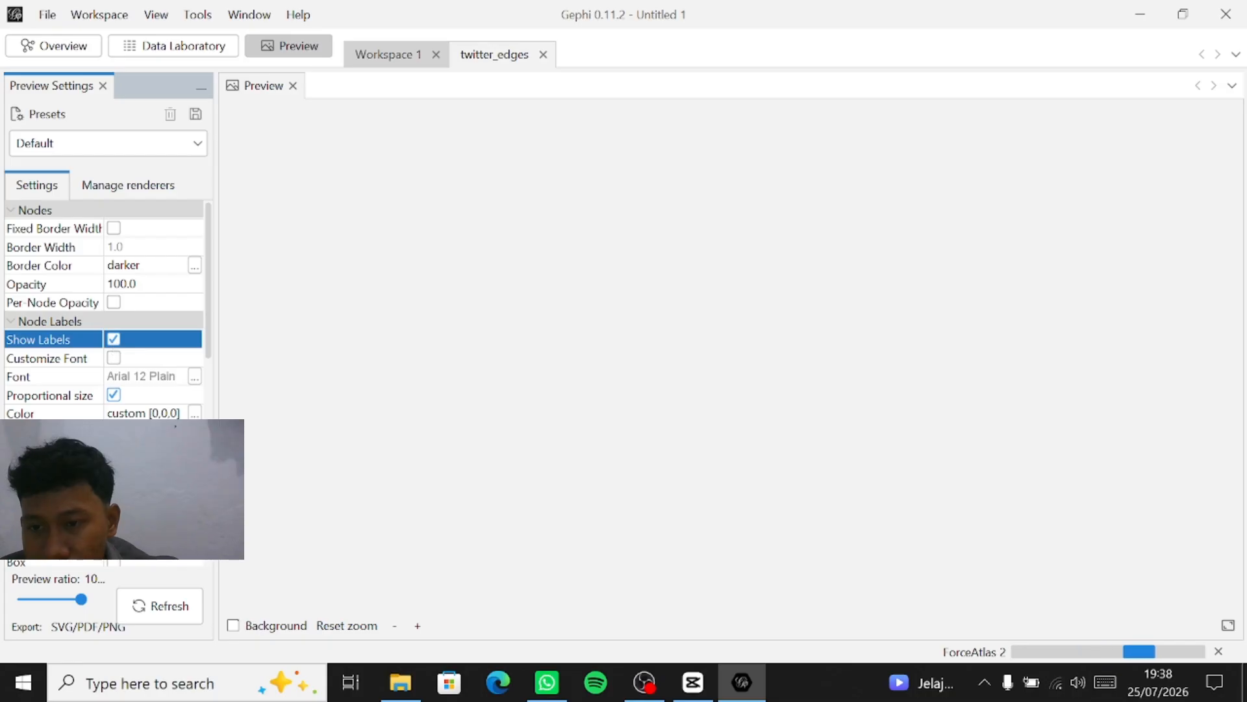
click(163, 602)
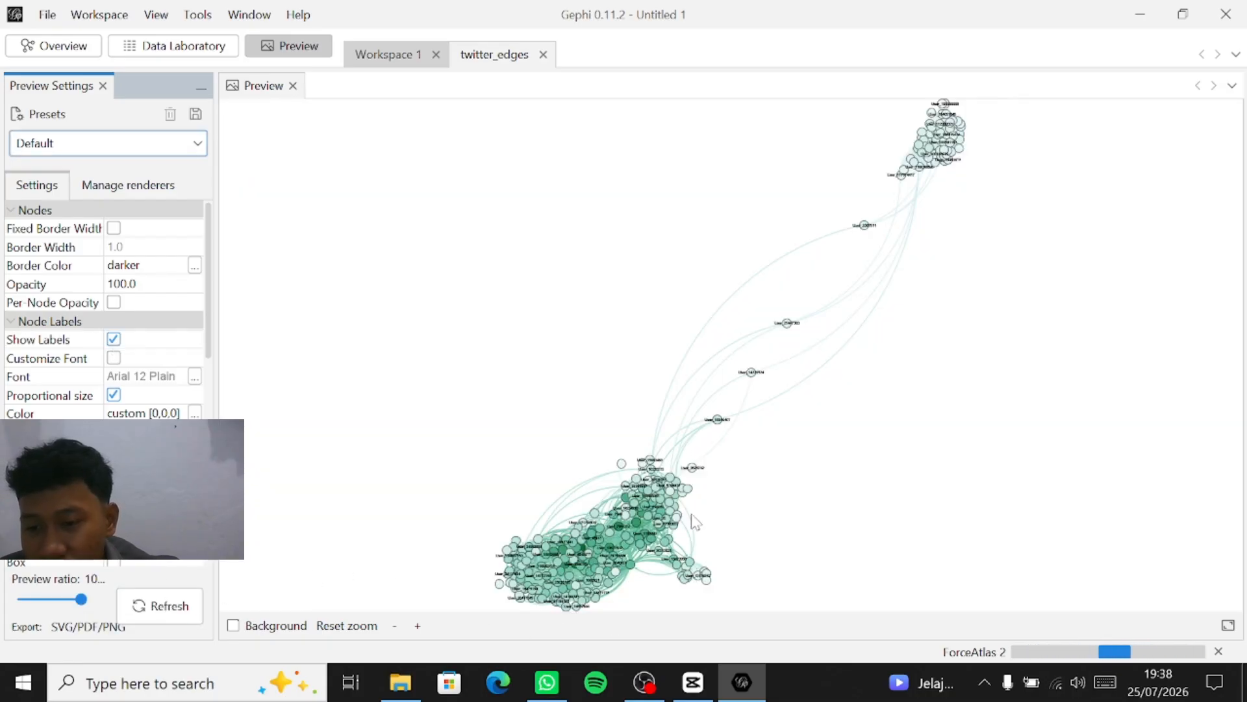
Step: Examine the previewed graph's node clusters, user labels and connecting edges at different magnifications
drag(695, 519, 685, 482)
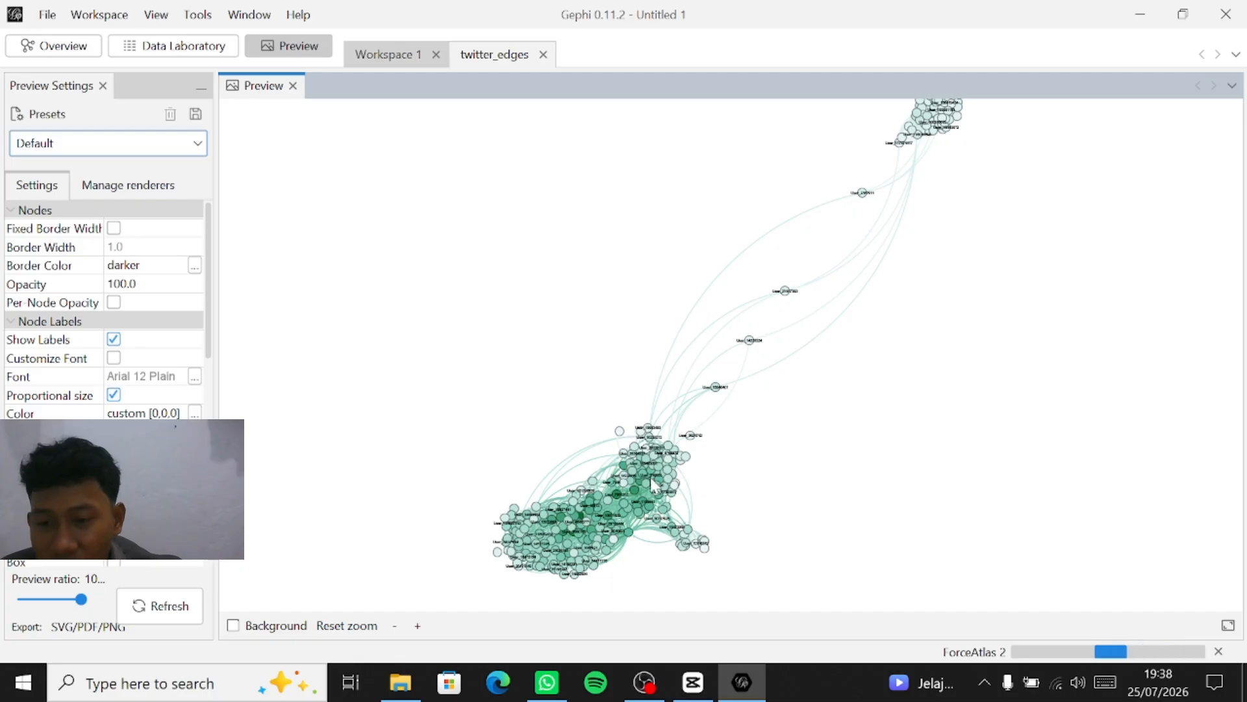
scroll(653, 484, up, 6)
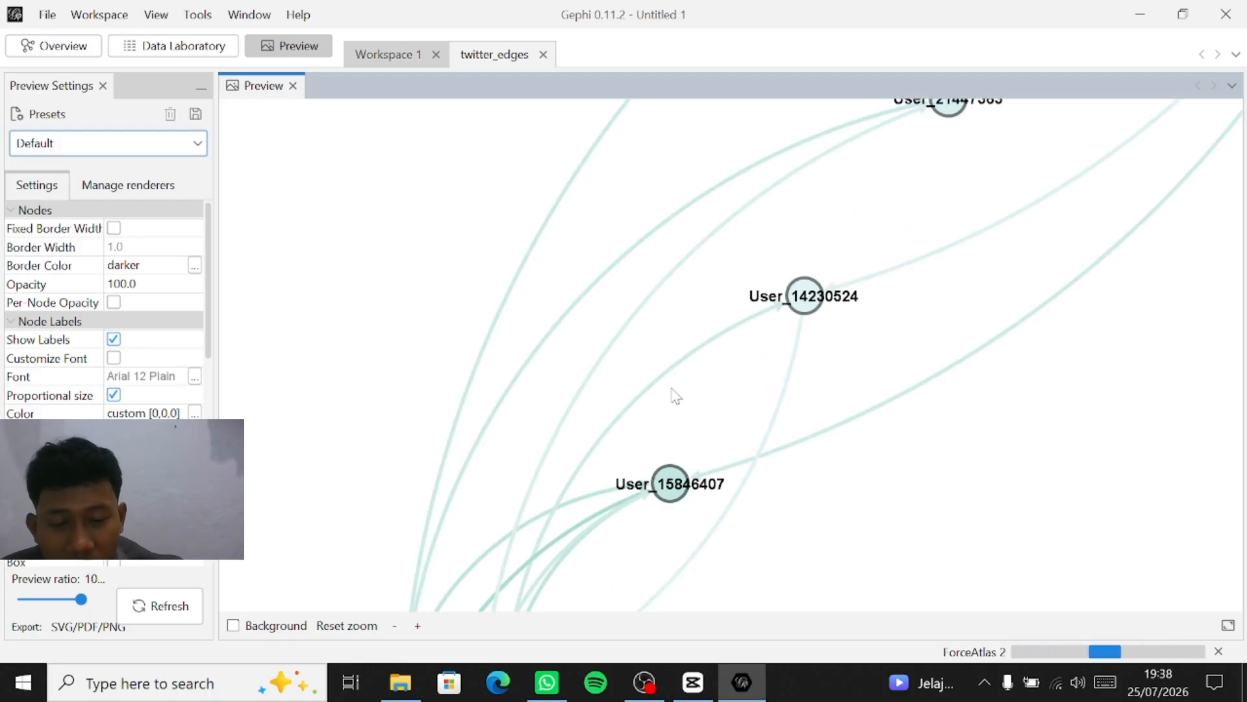
scroll(818, 322, down, 6)
scroll(679, 507, up, 2)
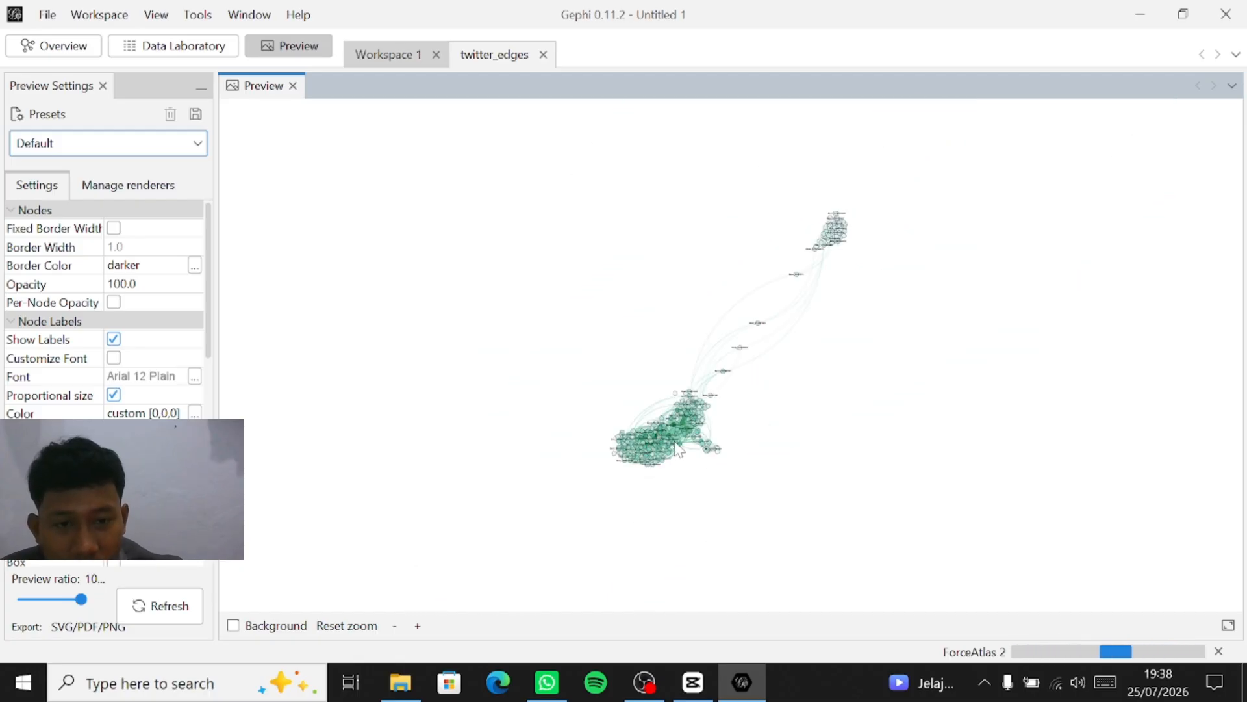
scroll(679, 507, up, 2)
scroll(643, 555, down, 2)
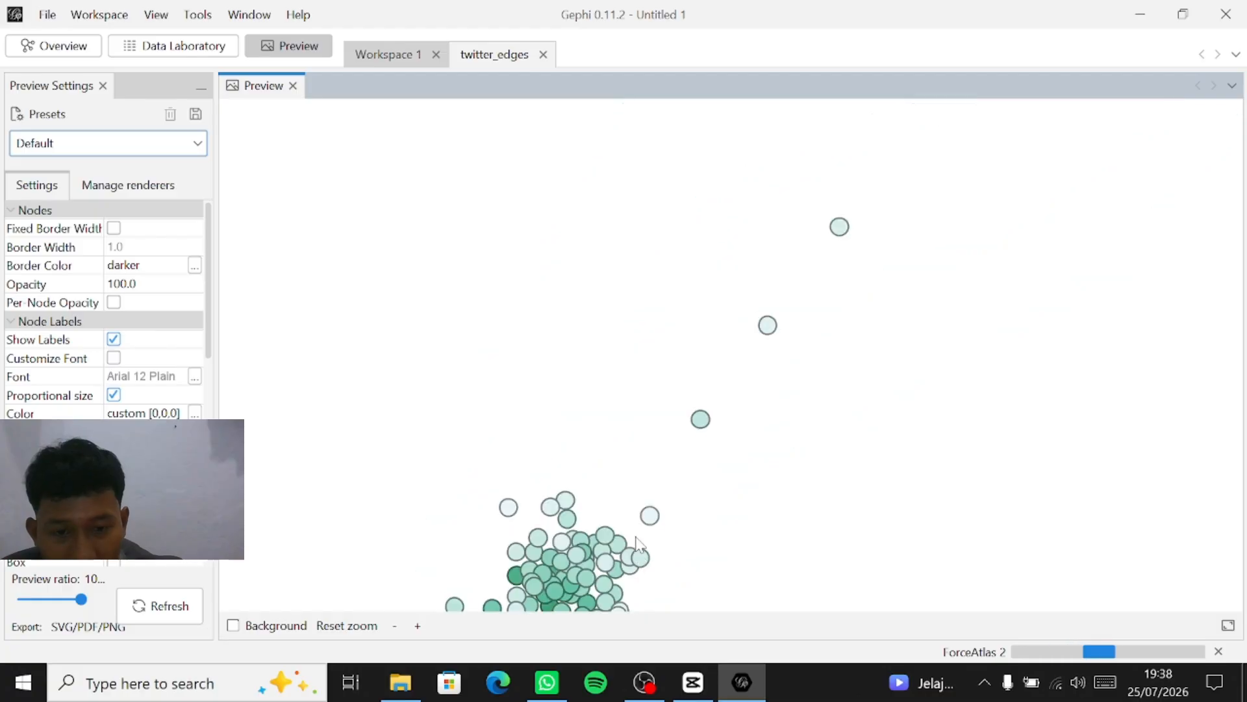
scroll(694, 556, up, 2)
drag(694, 556, 785, 432)
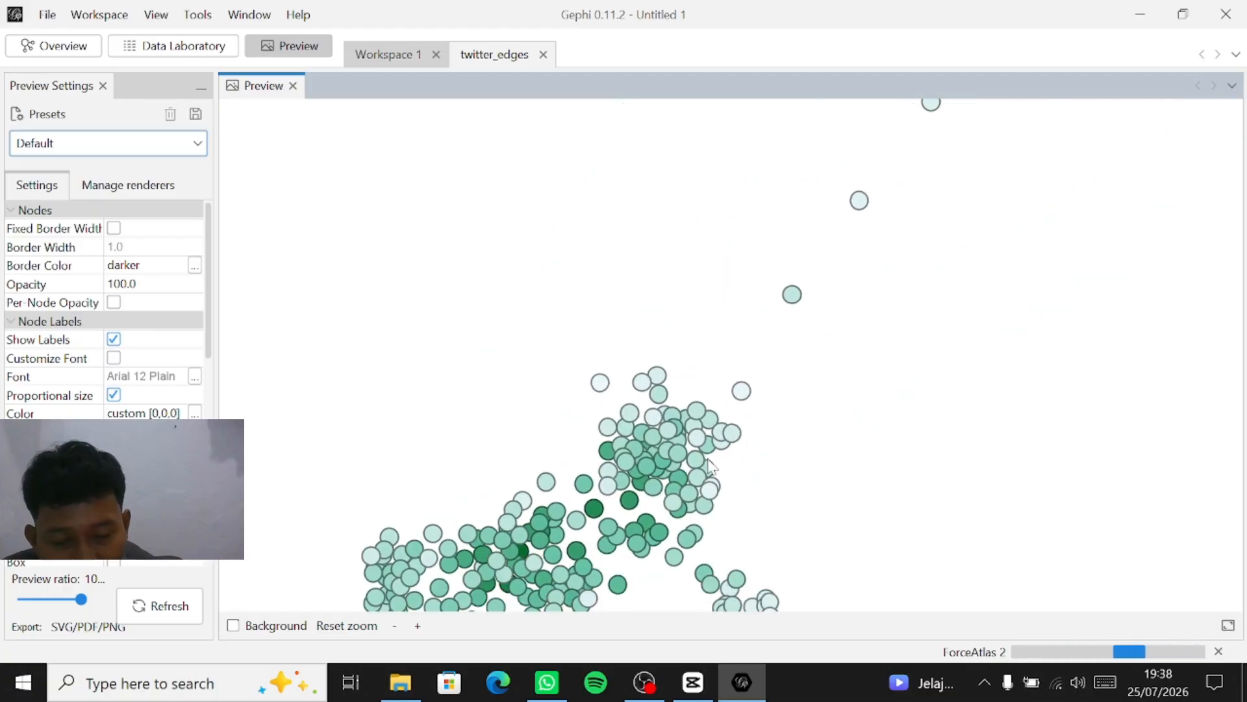
drag(603, 510, 634, 434)
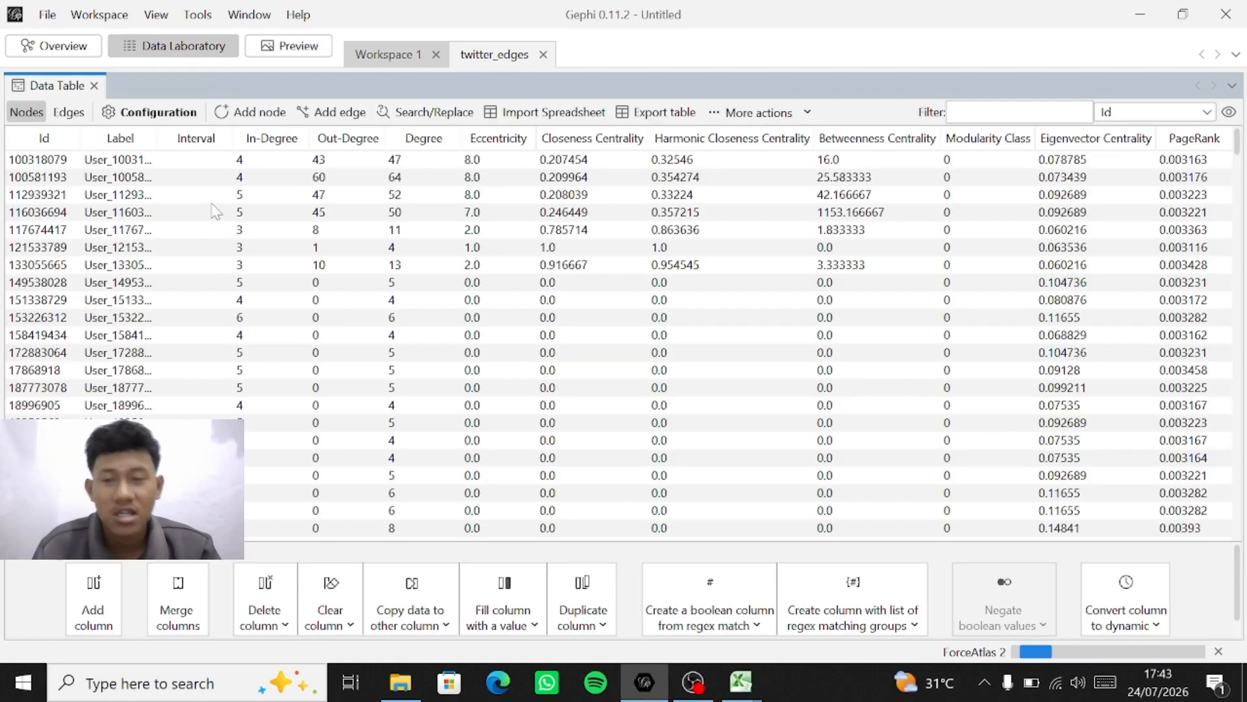
Step: Sort the node table in the Data Laboratory by Degree in descending order and select the highest-ranked node
click(76, 51)
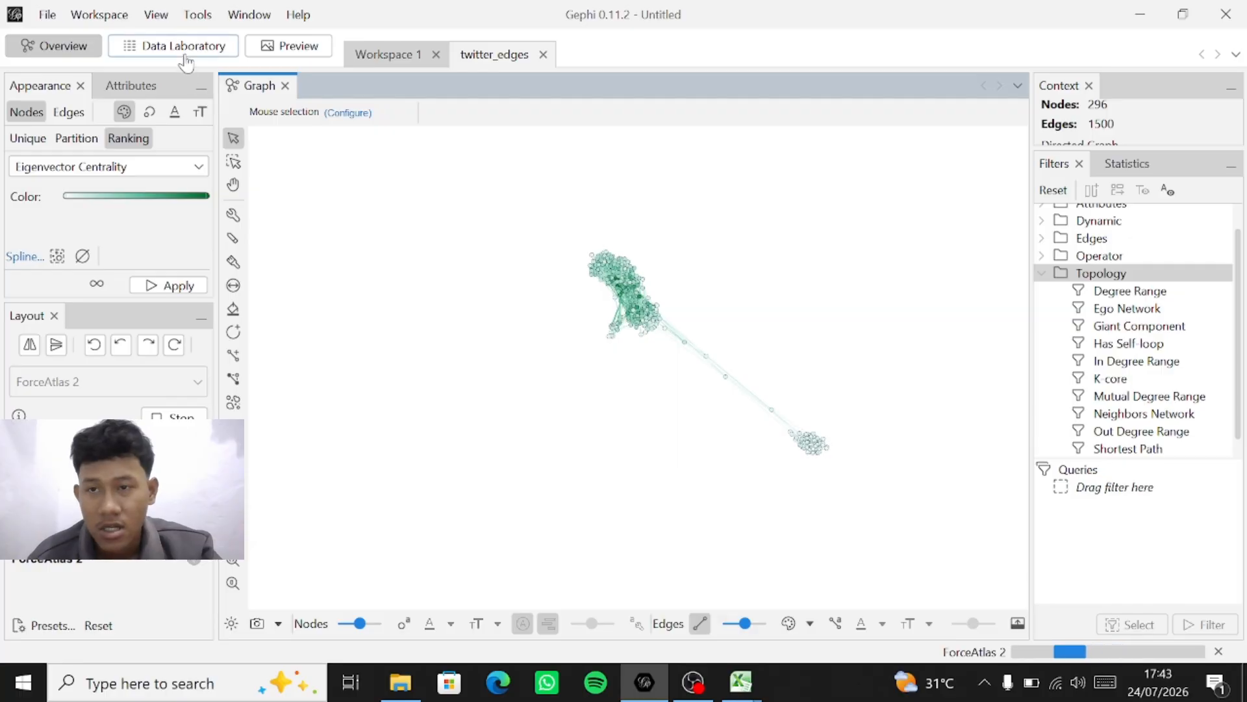
click(185, 52)
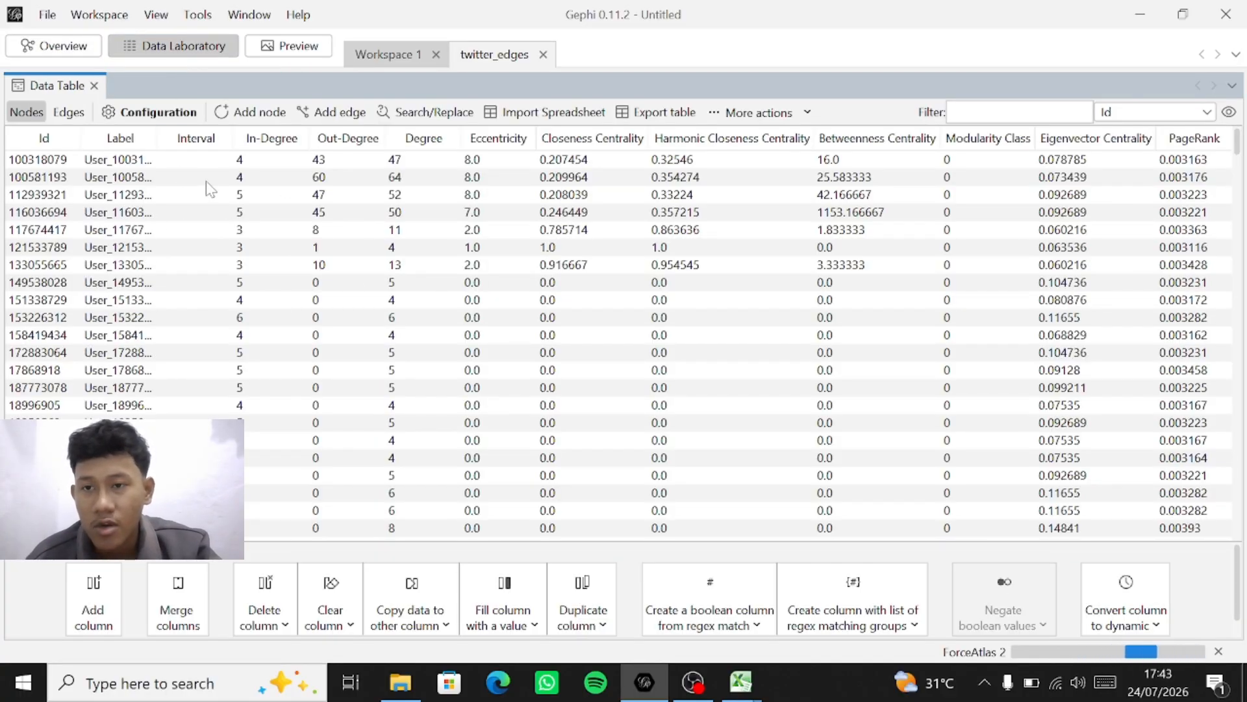
click(444, 142)
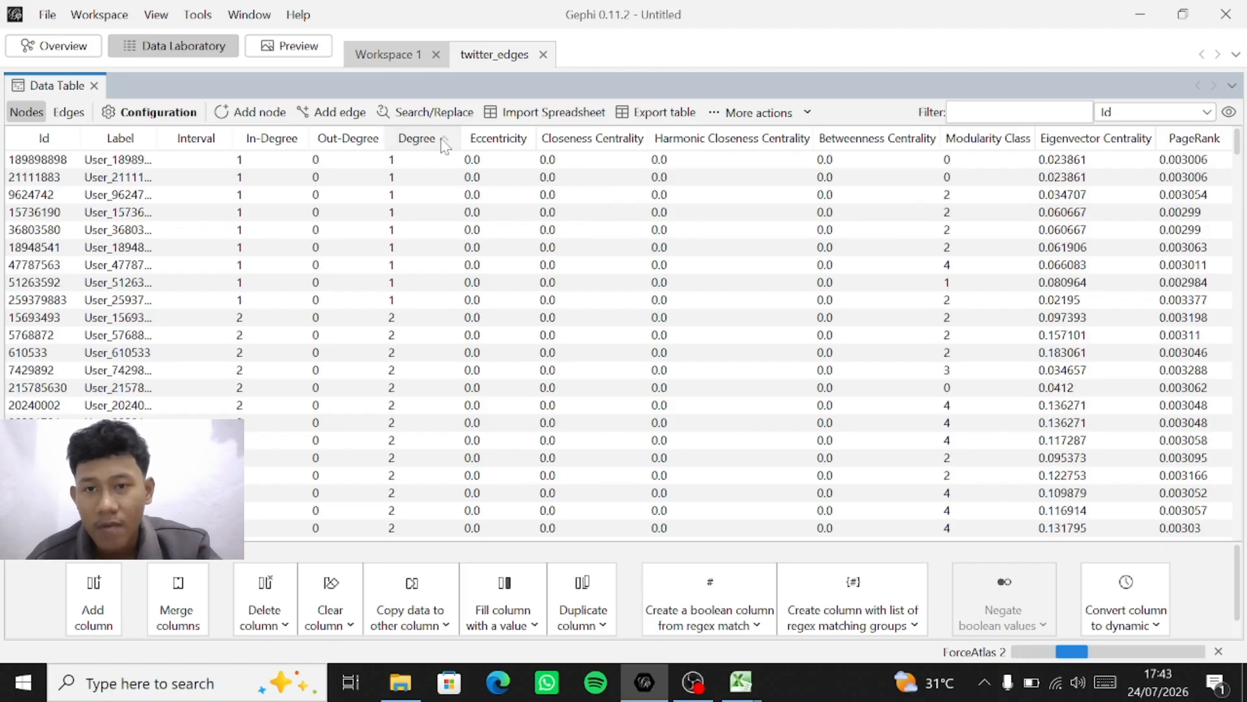
click(444, 142)
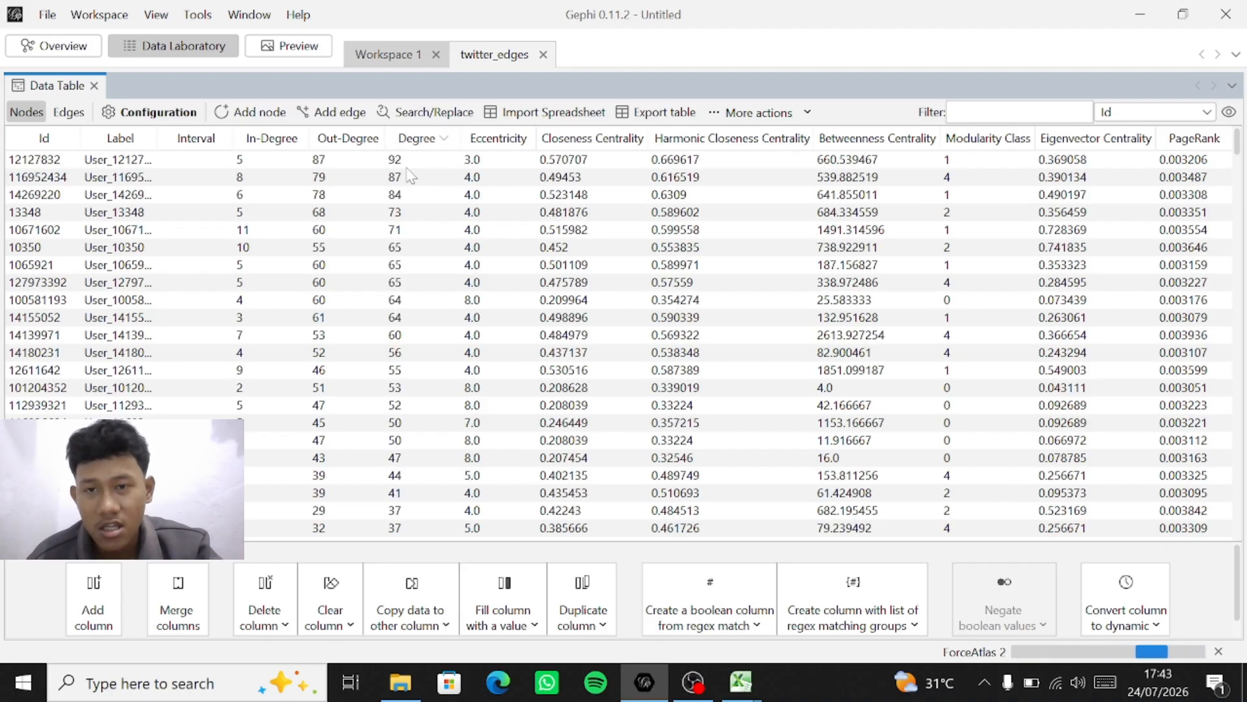
click(412, 163)
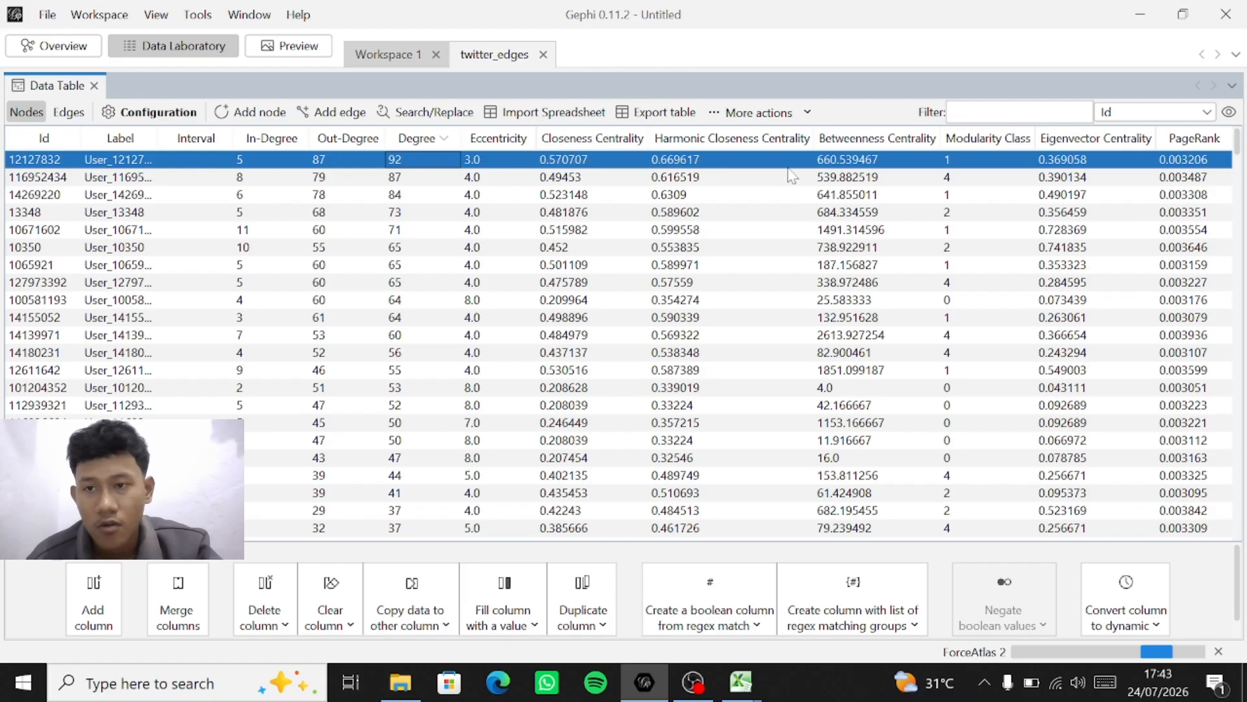
Step: Sort the node table by Betweenness Centrality in descending order and select the highest-ranked node
click(845, 138)
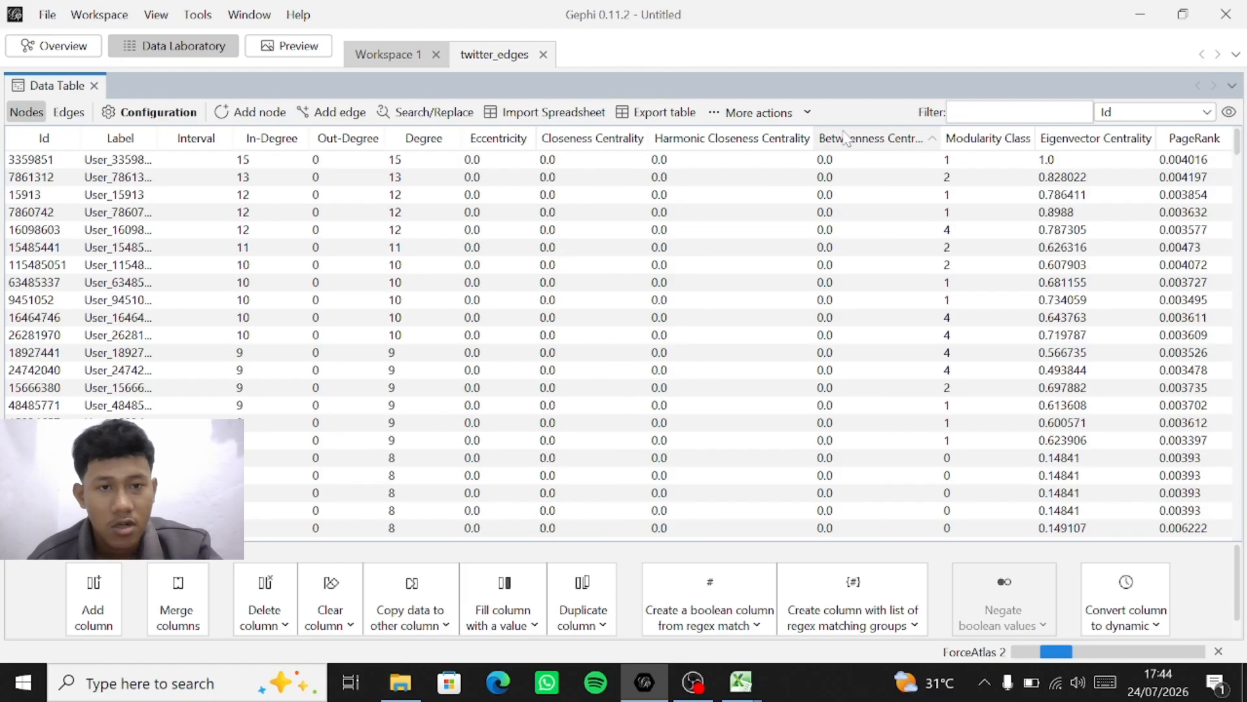
click(845, 138)
click(840, 161)
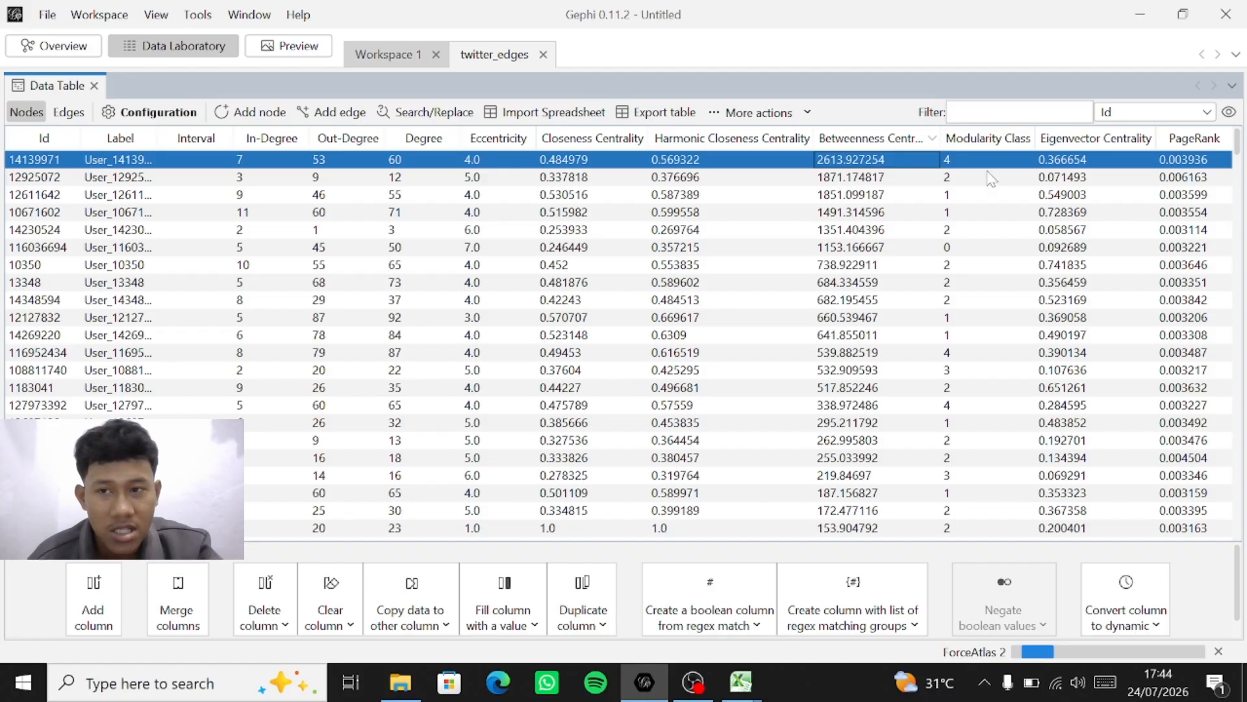
Step: Sort the node table by PageRank in descending order and select the highest-ranked node
click(1190, 140)
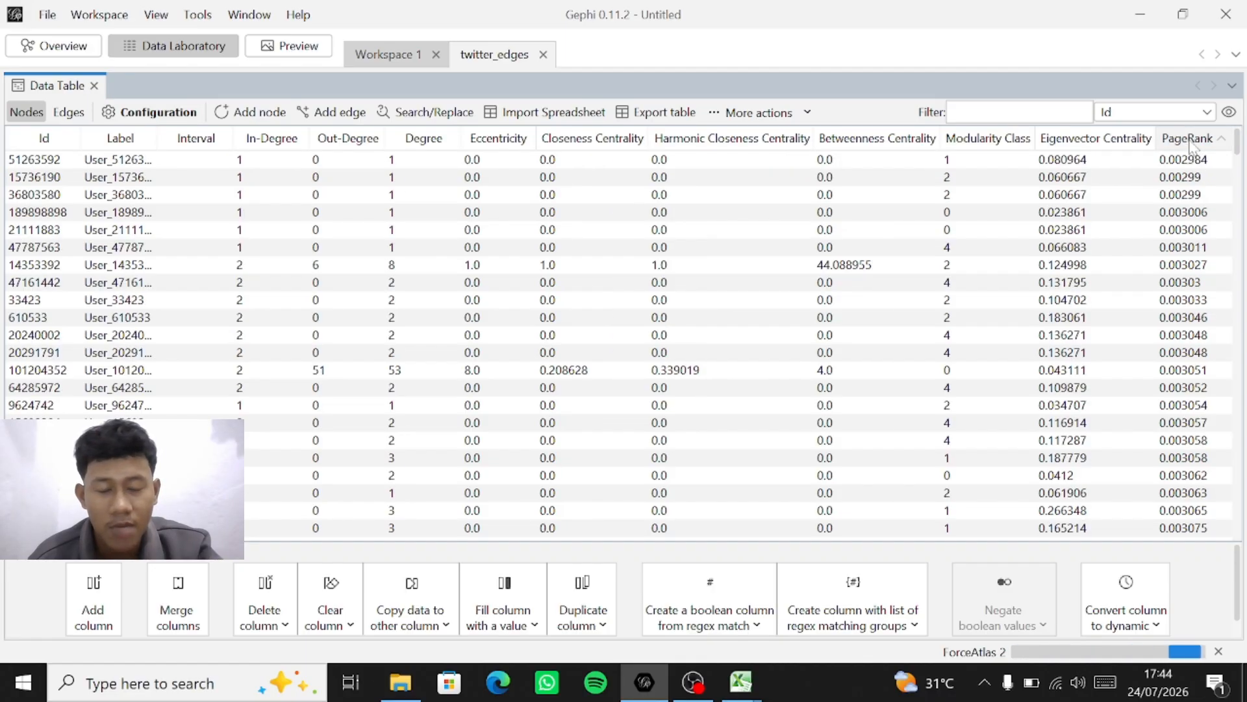
click(1186, 147)
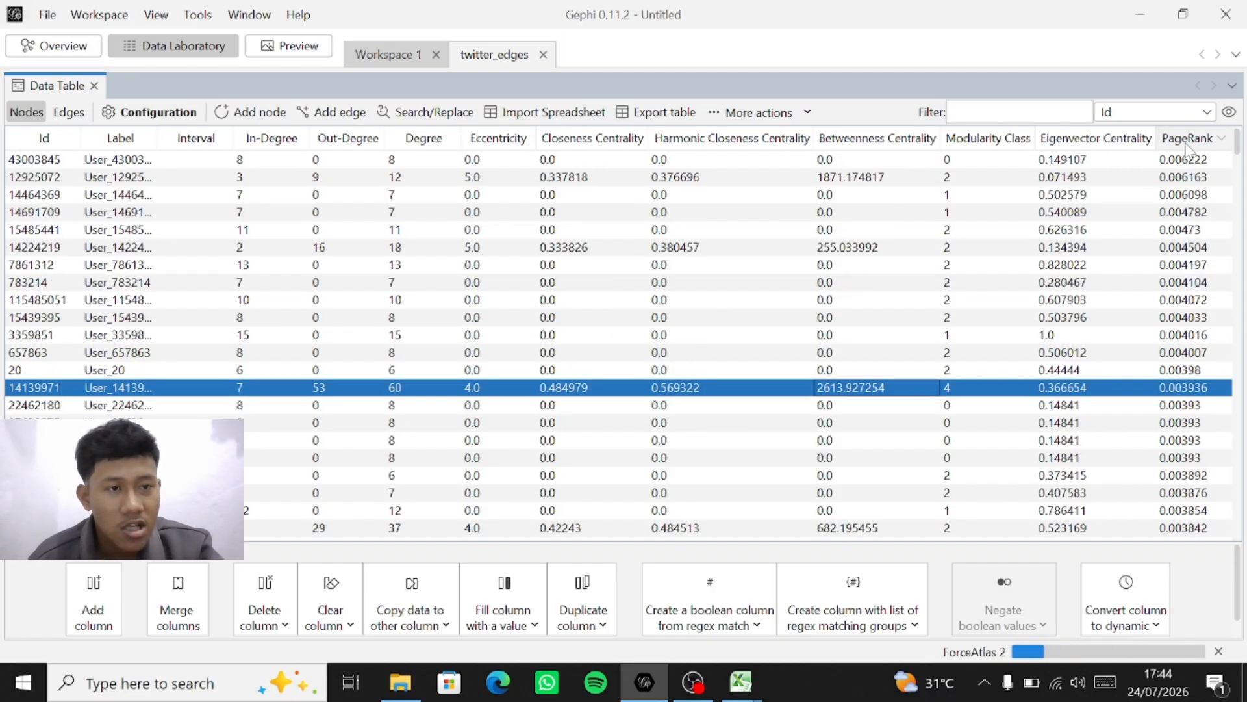
click(1186, 144)
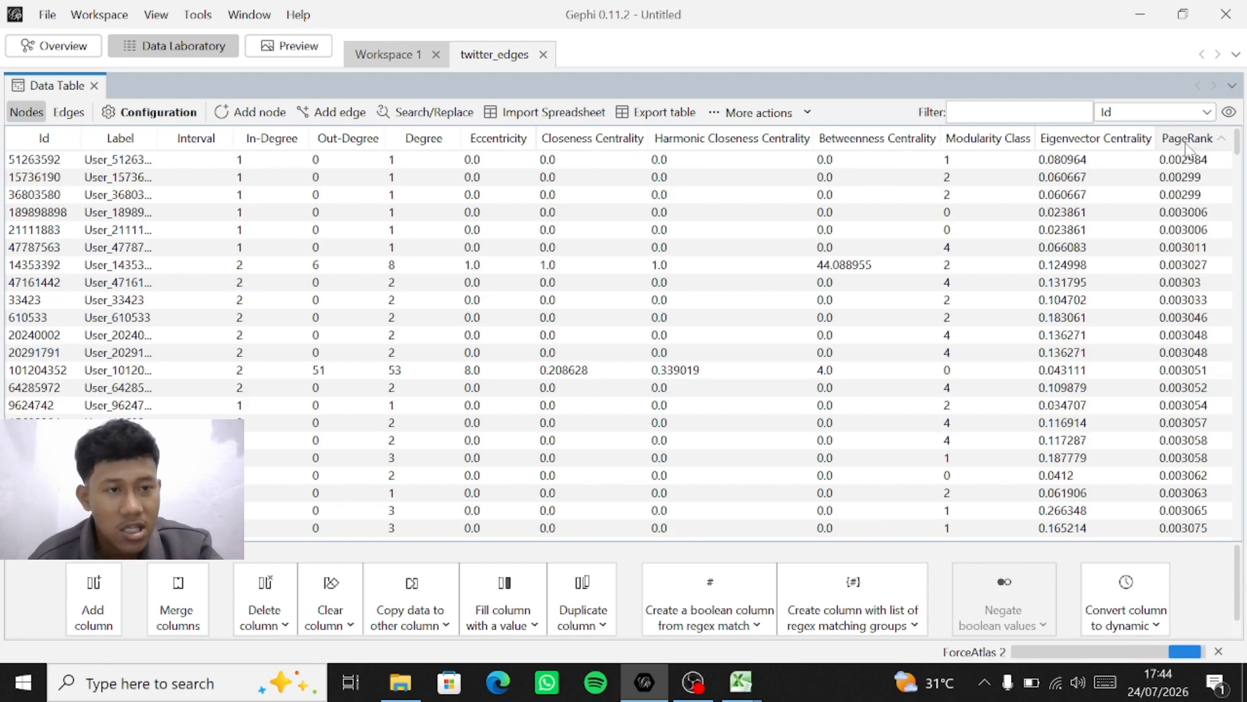
click(1186, 145)
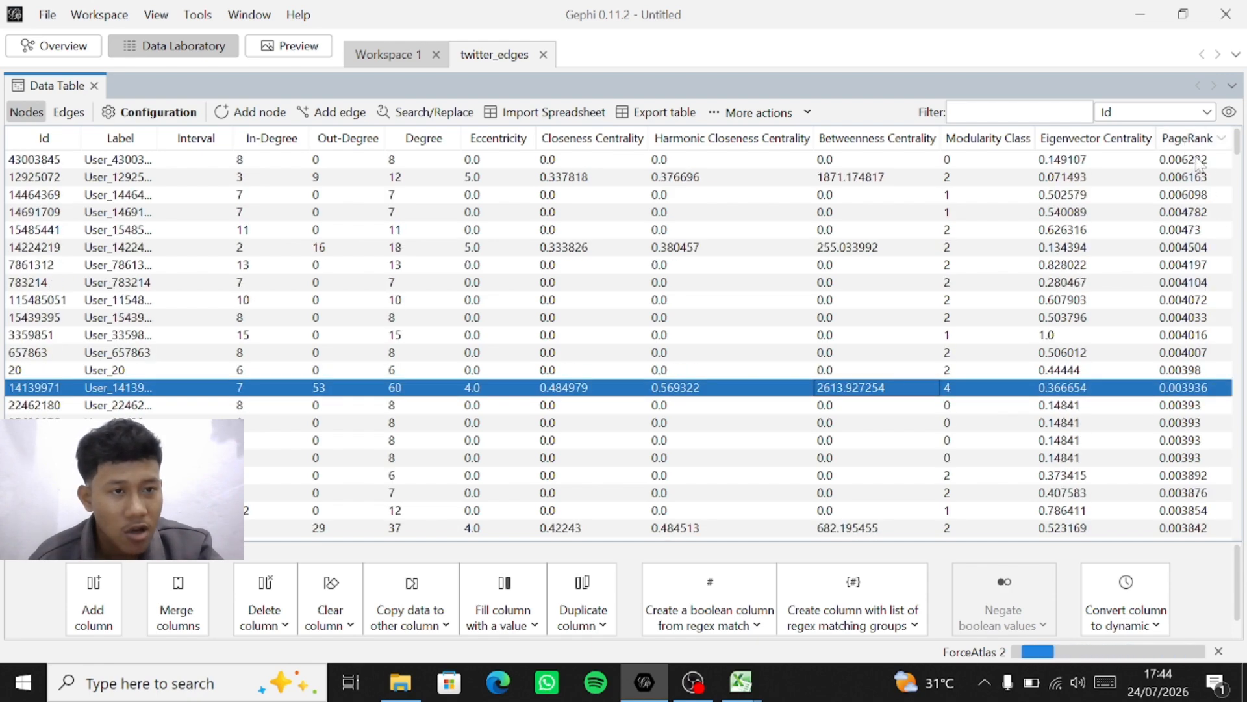
click(1205, 162)
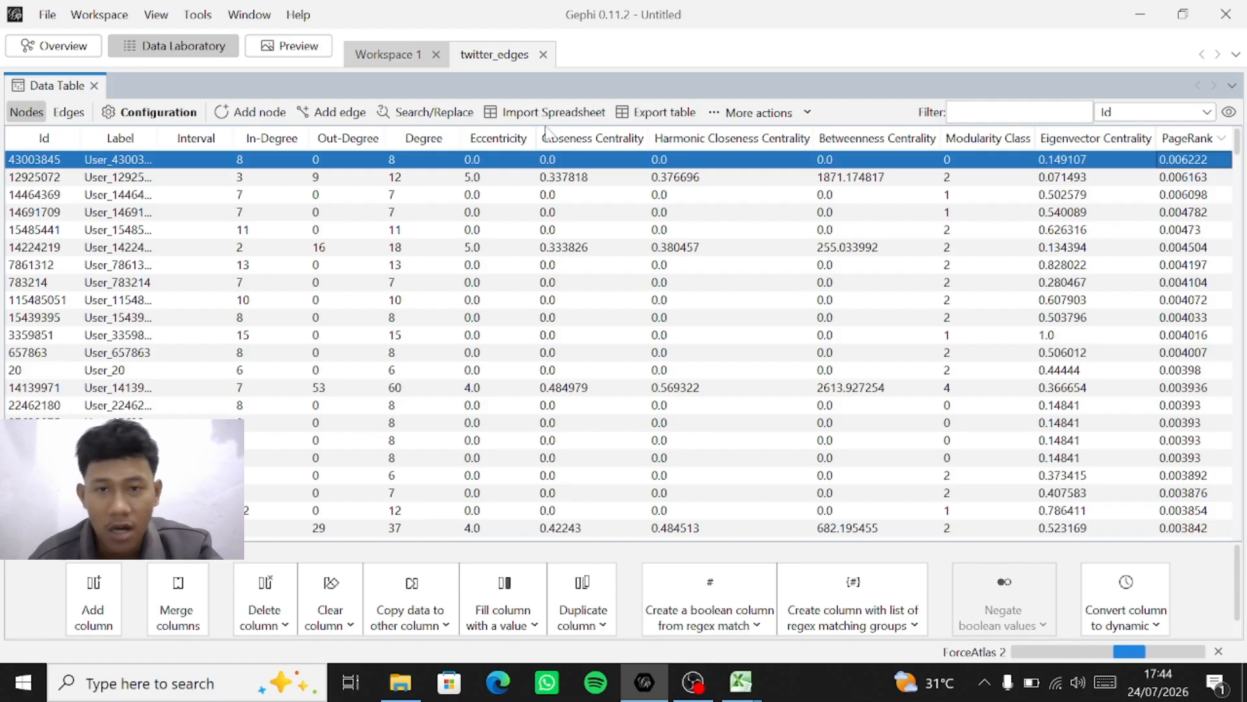
Step: Add the Giant Component topology filter to the queries in the graph overview
click(53, 46)
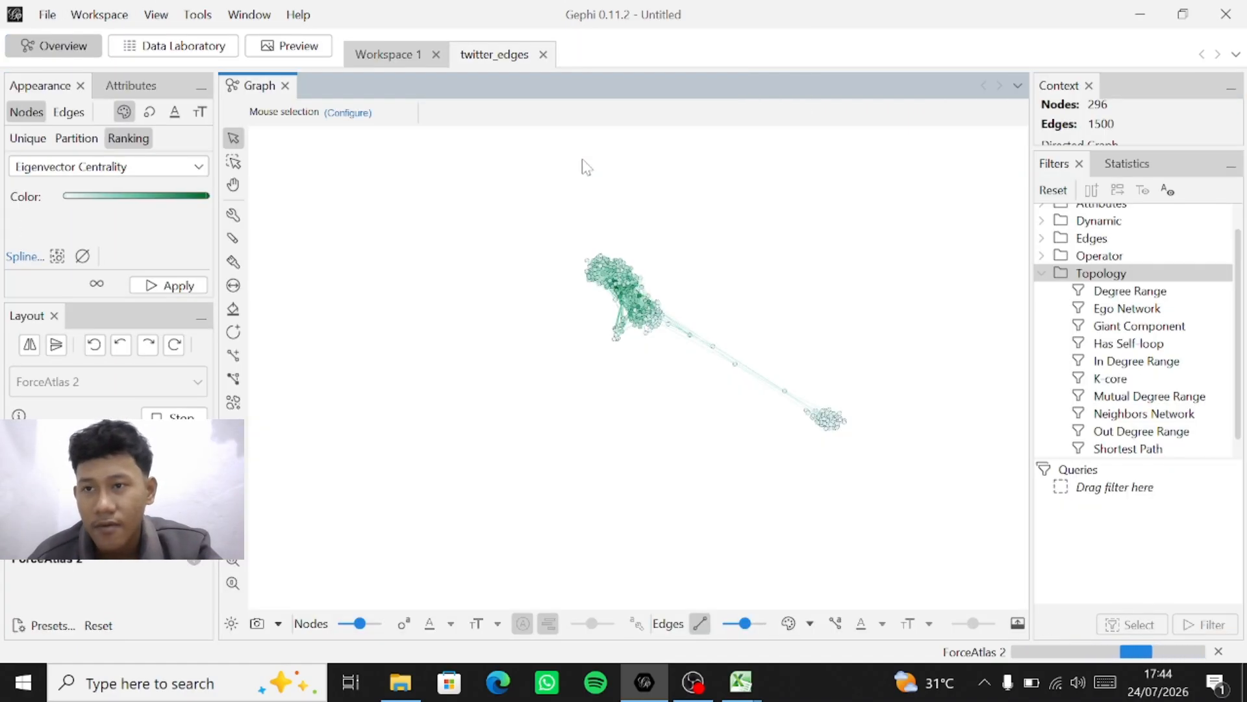
click(1043, 274)
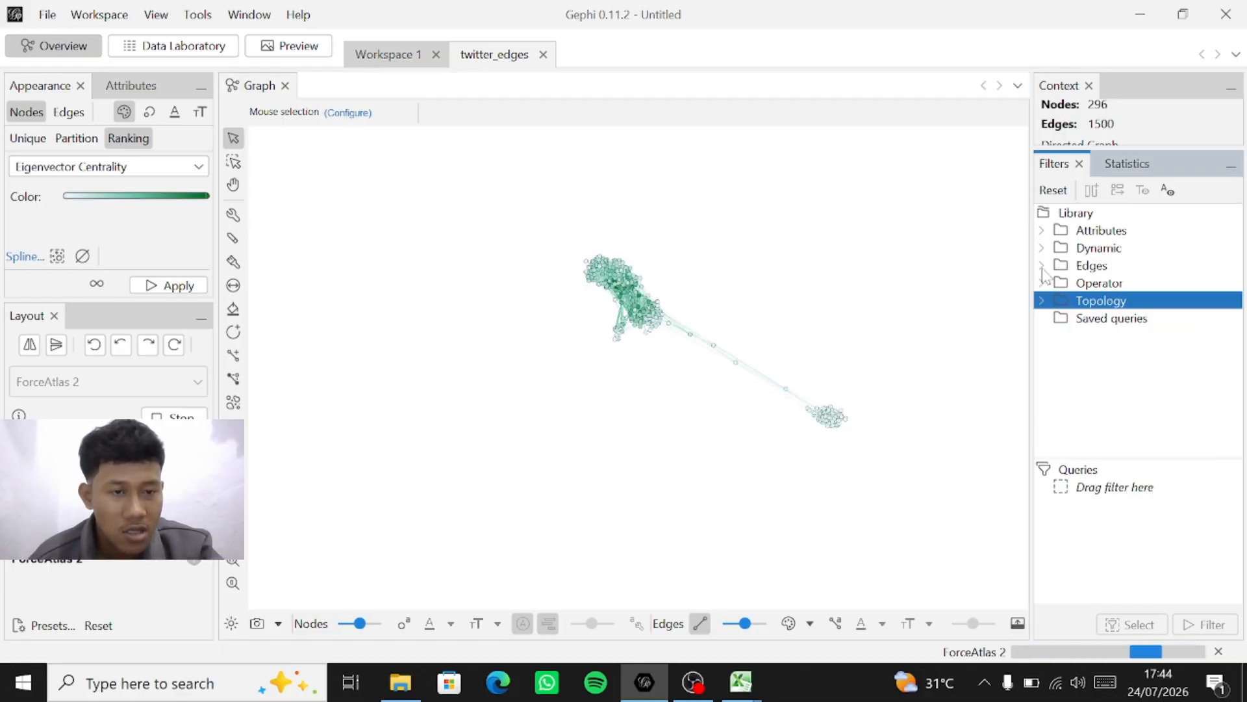
click(1044, 298)
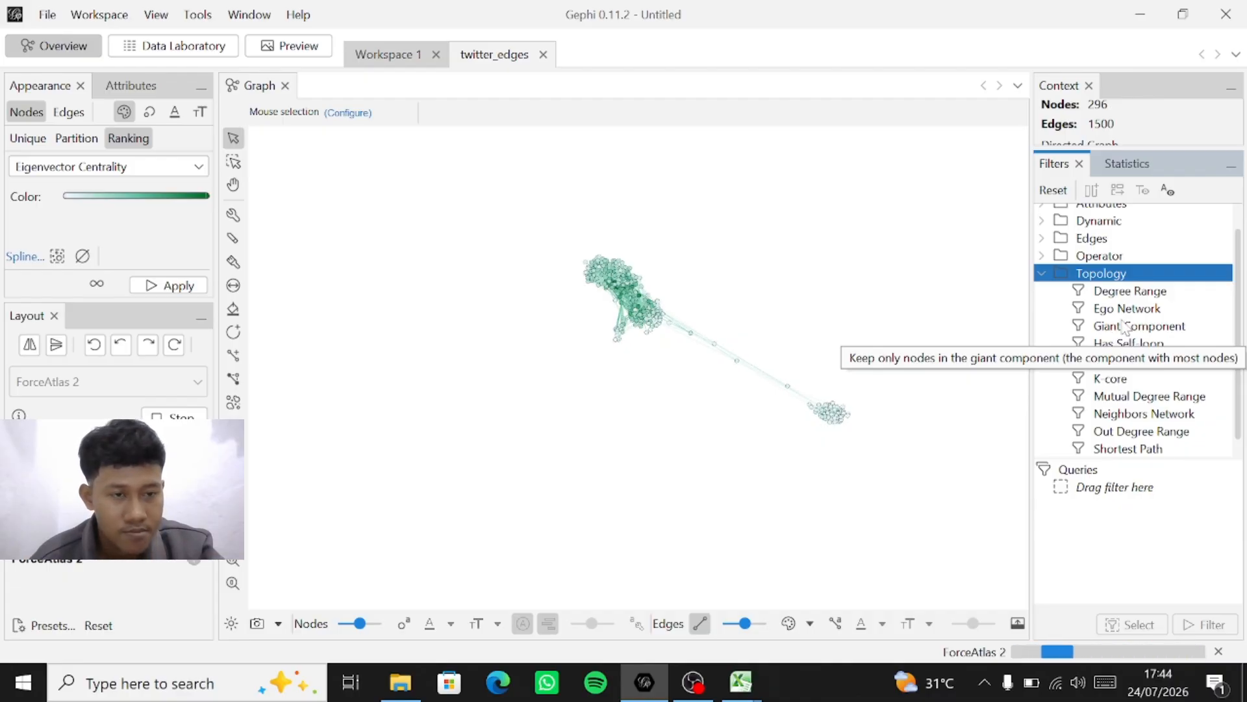
click(1126, 327)
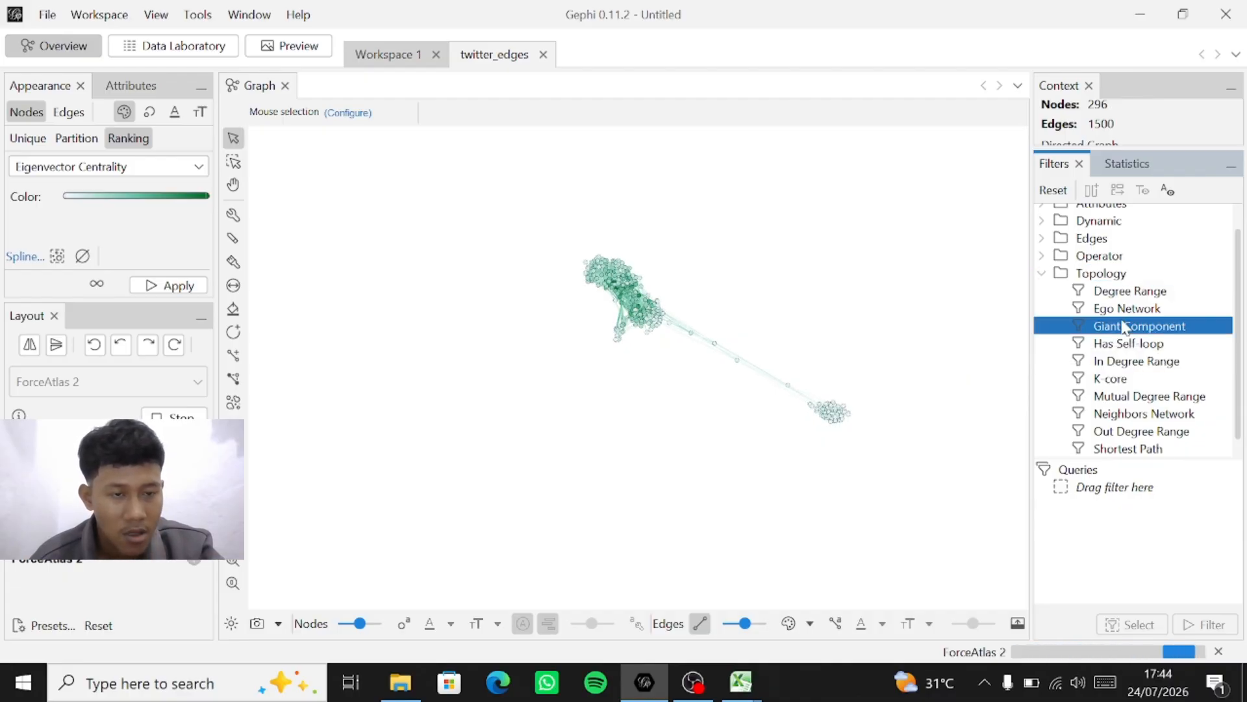
double_click(1126, 327)
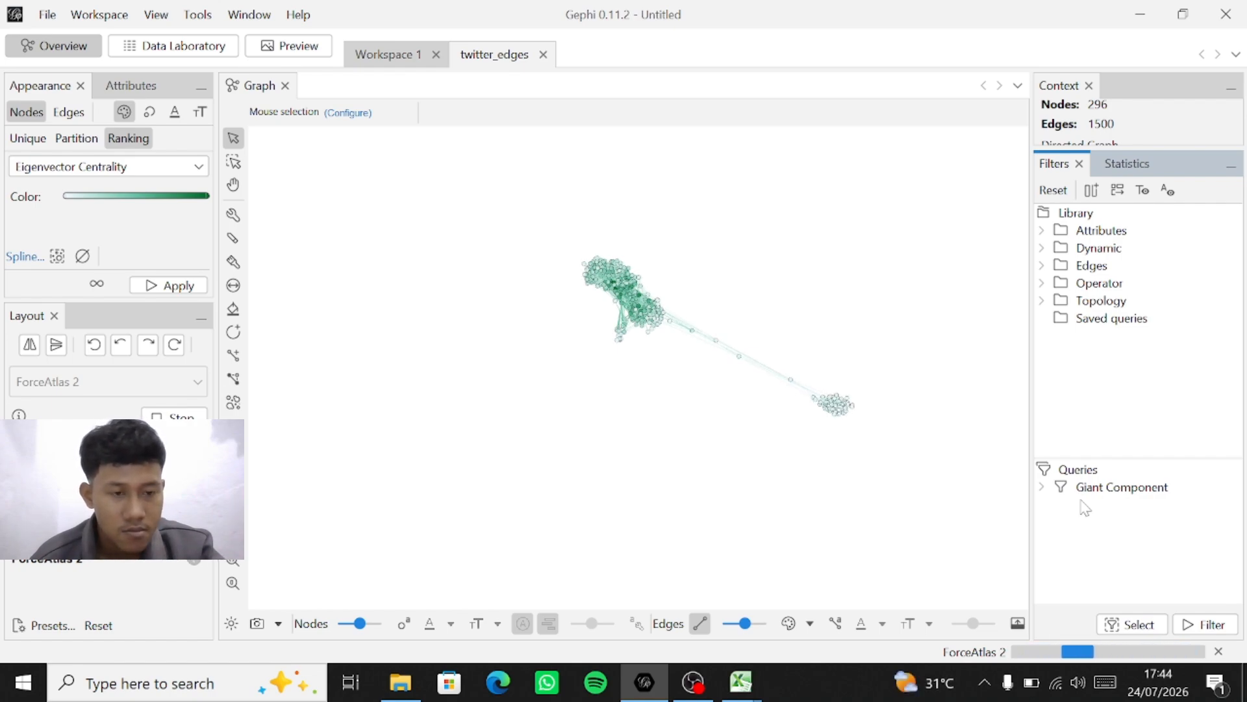
Step: Add the Degree Range topology filter to the queries
click(1043, 303)
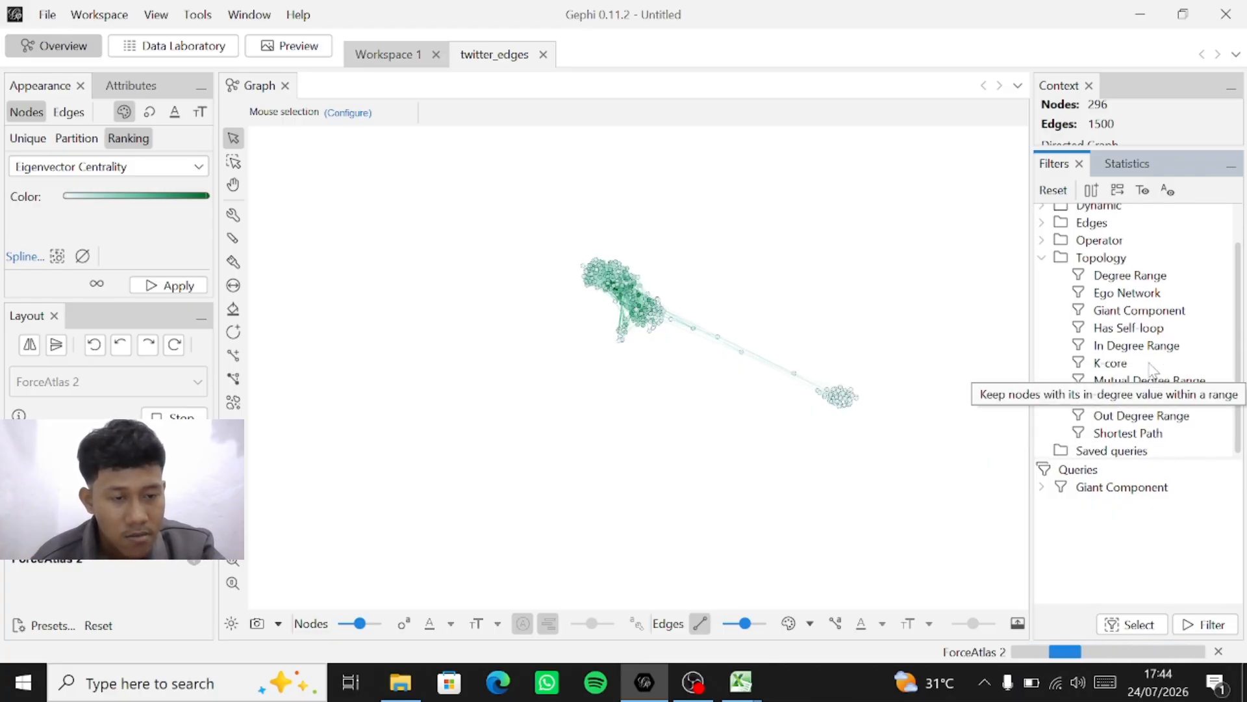
scroll(1150, 364, down, 1)
click(1131, 276)
double_click(1131, 276)
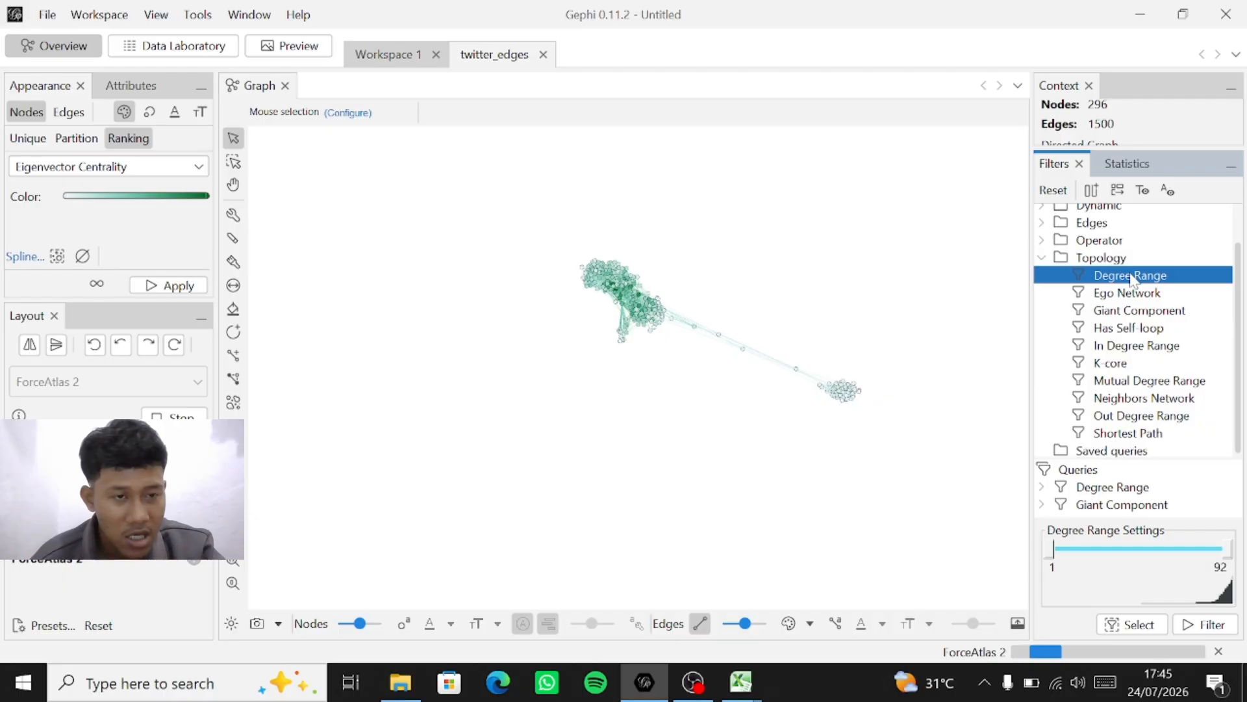
Step: Add a Partition attribute filter on the nodes' Modularity Class to the queries
scroll(1131, 276, up, 2)
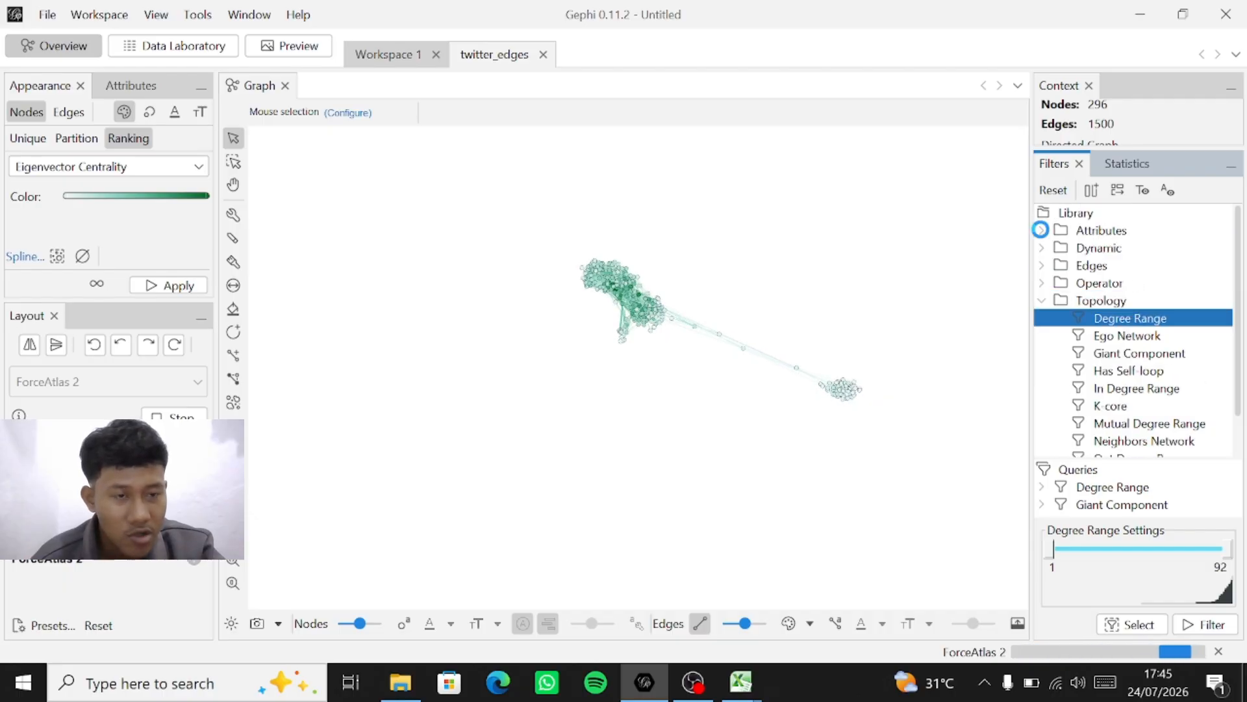
click(1042, 231)
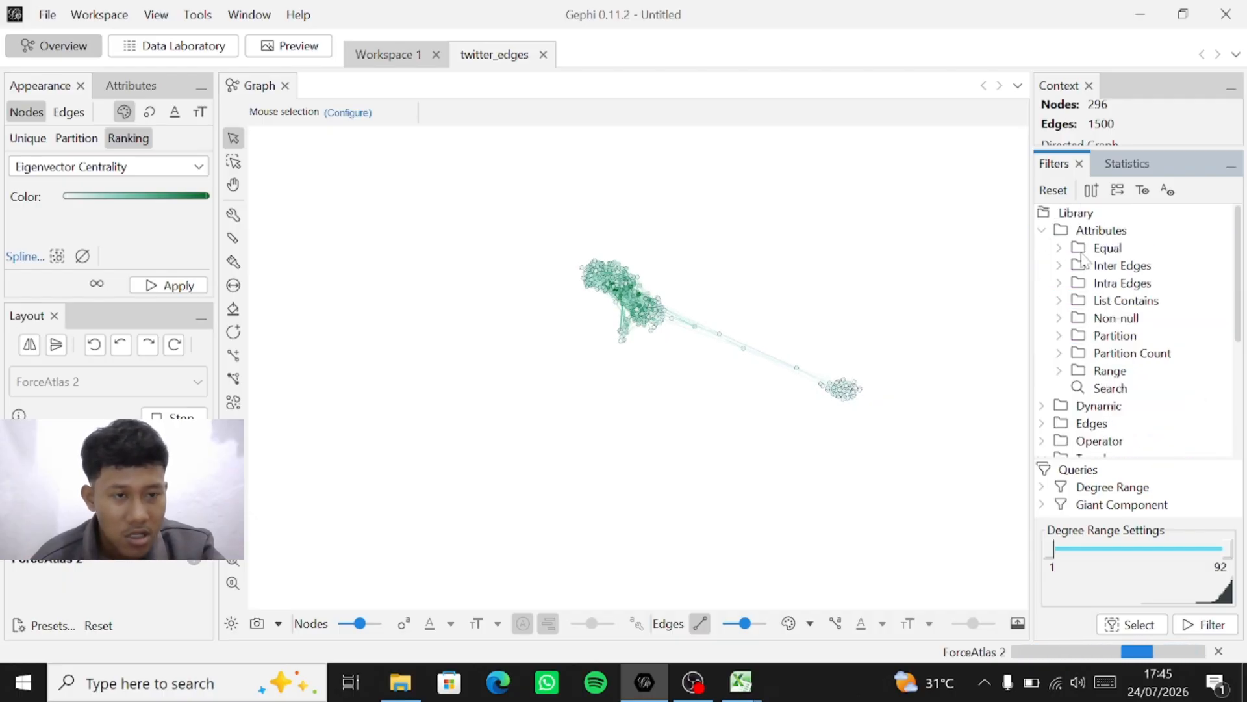
click(1066, 338)
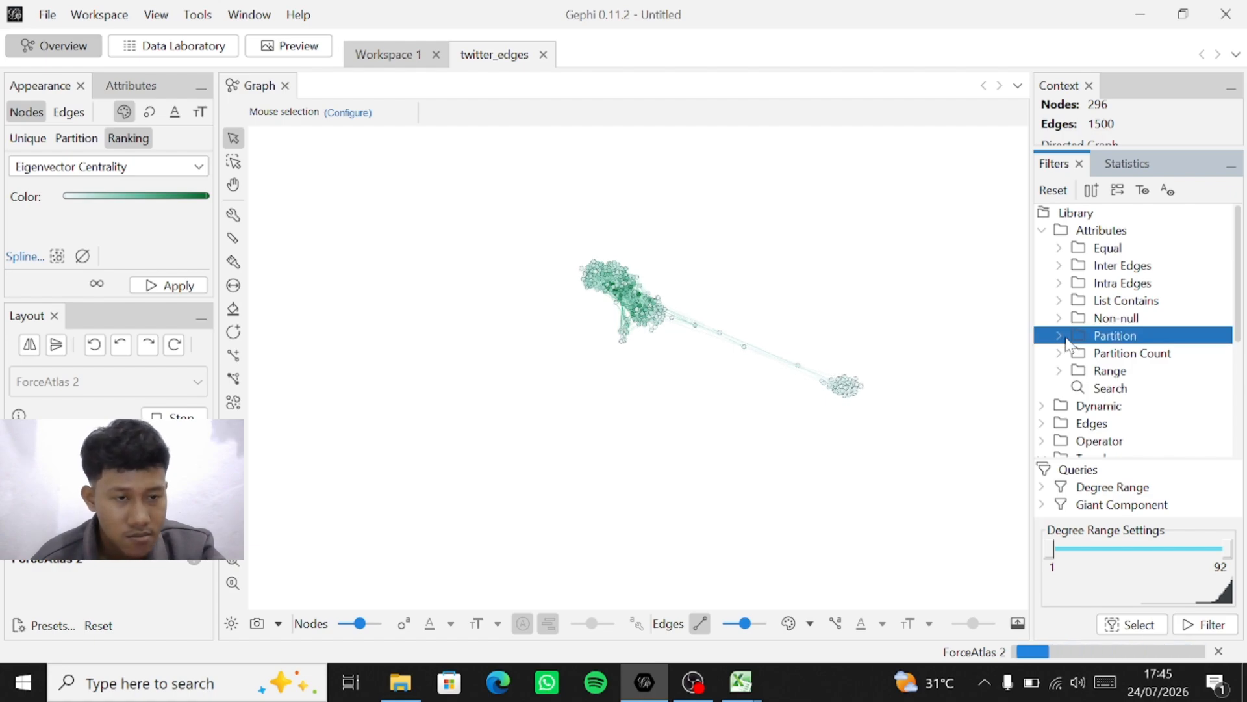
click(1061, 337)
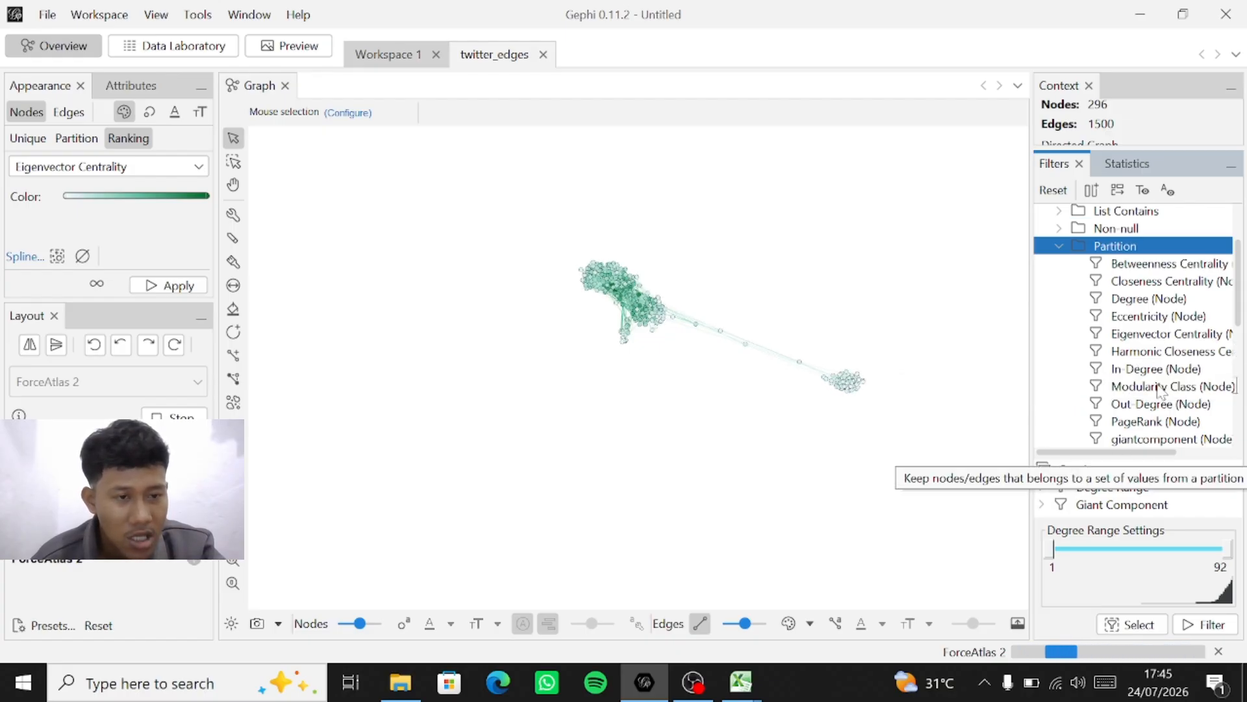
double_click(1160, 390)
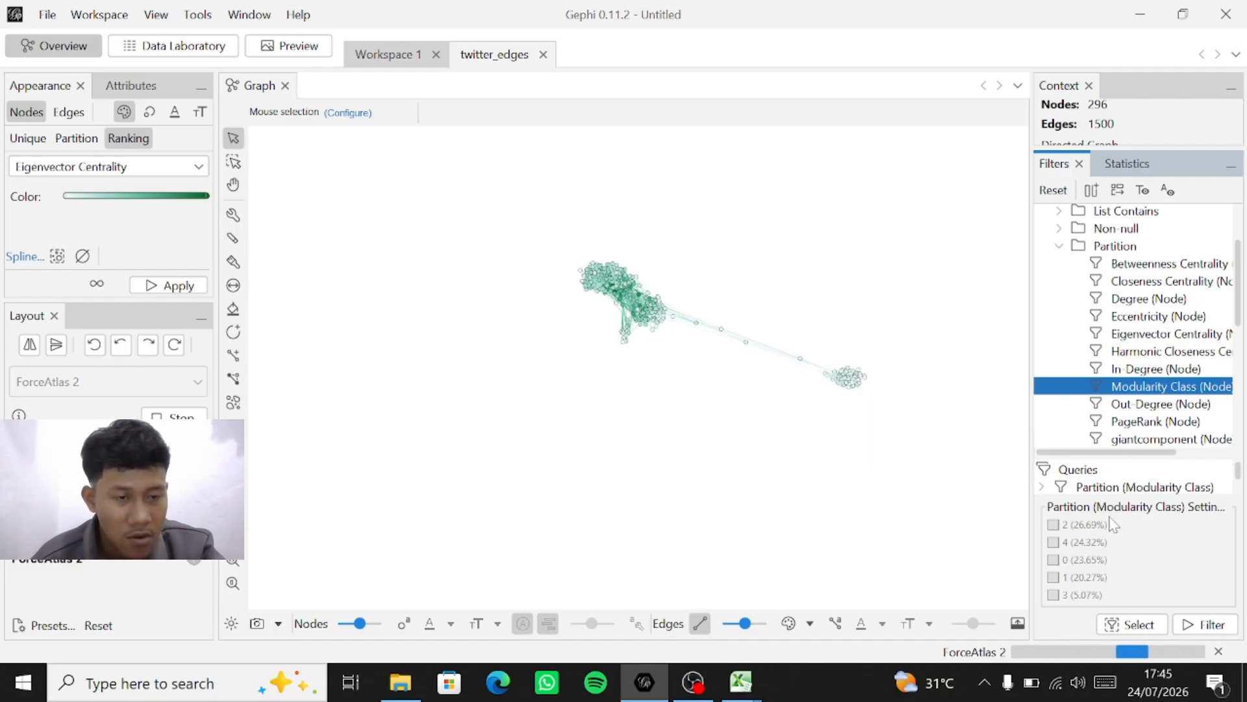
Step: Collapse the Partition filter group and add the Ego Network topology filter to the queries
click(1059, 246)
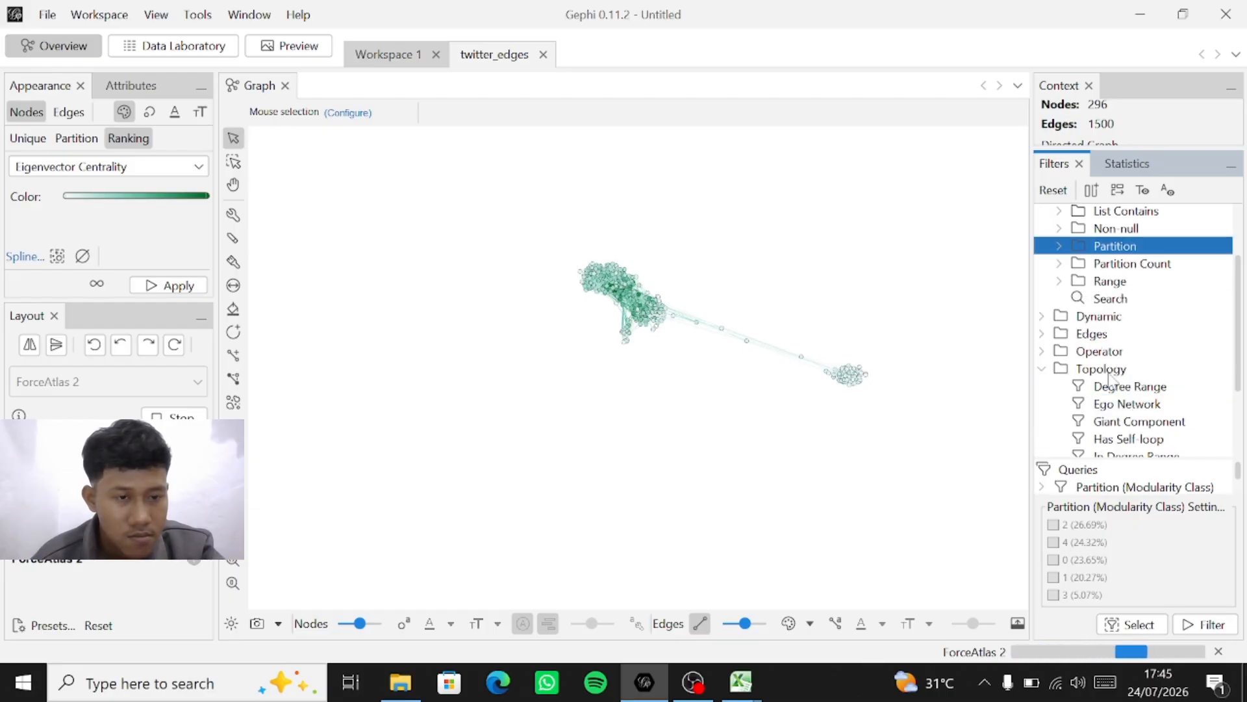
scroll(1104, 384, down, 2)
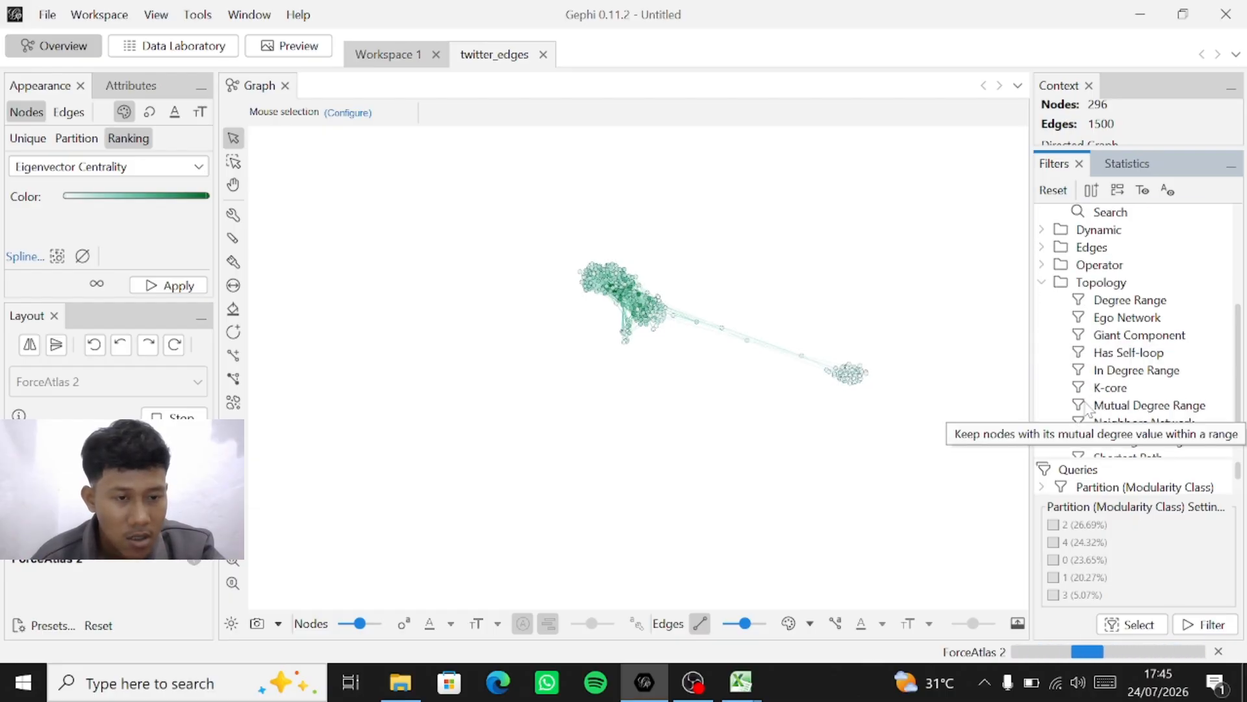
scroll(1086, 407, down, 1)
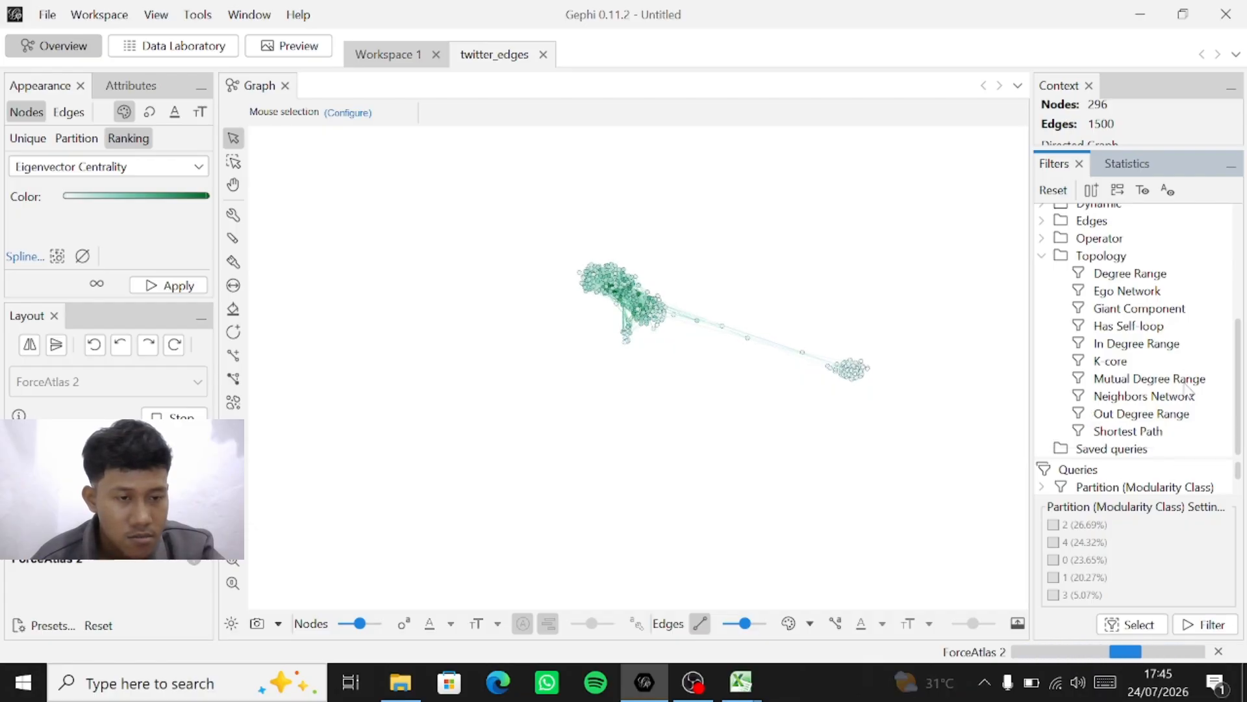
click(1131, 293)
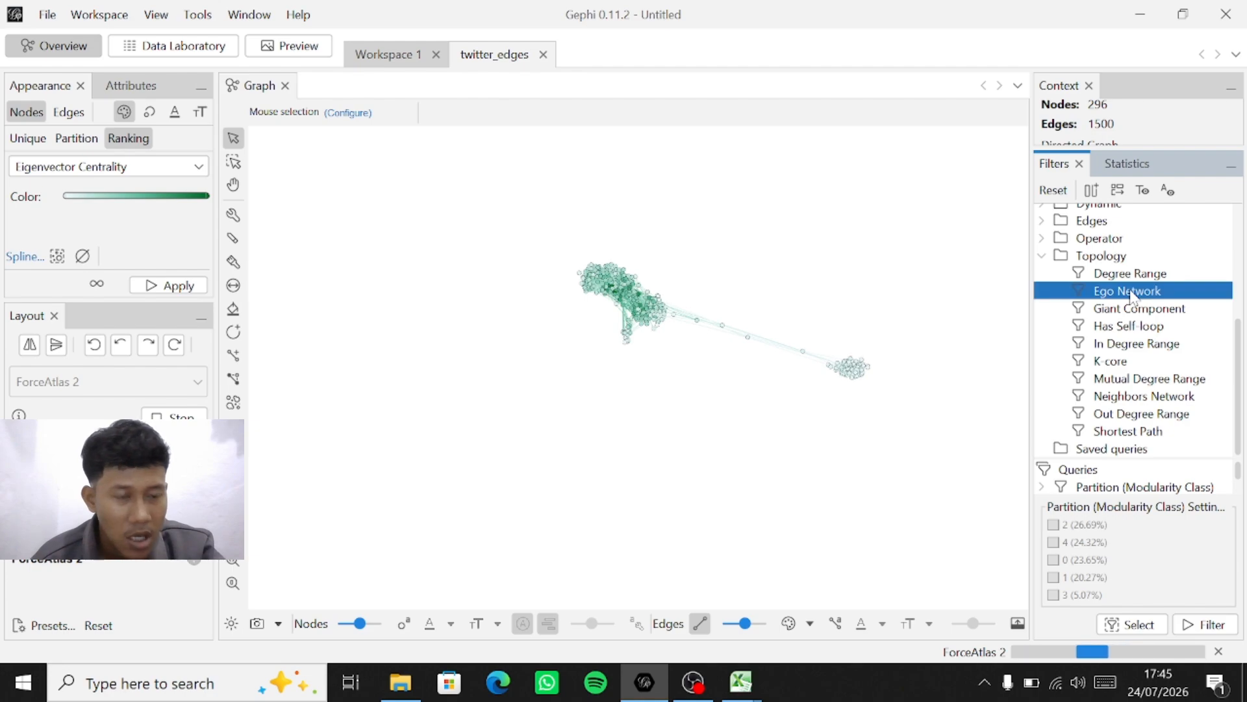
double_click(1131, 294)
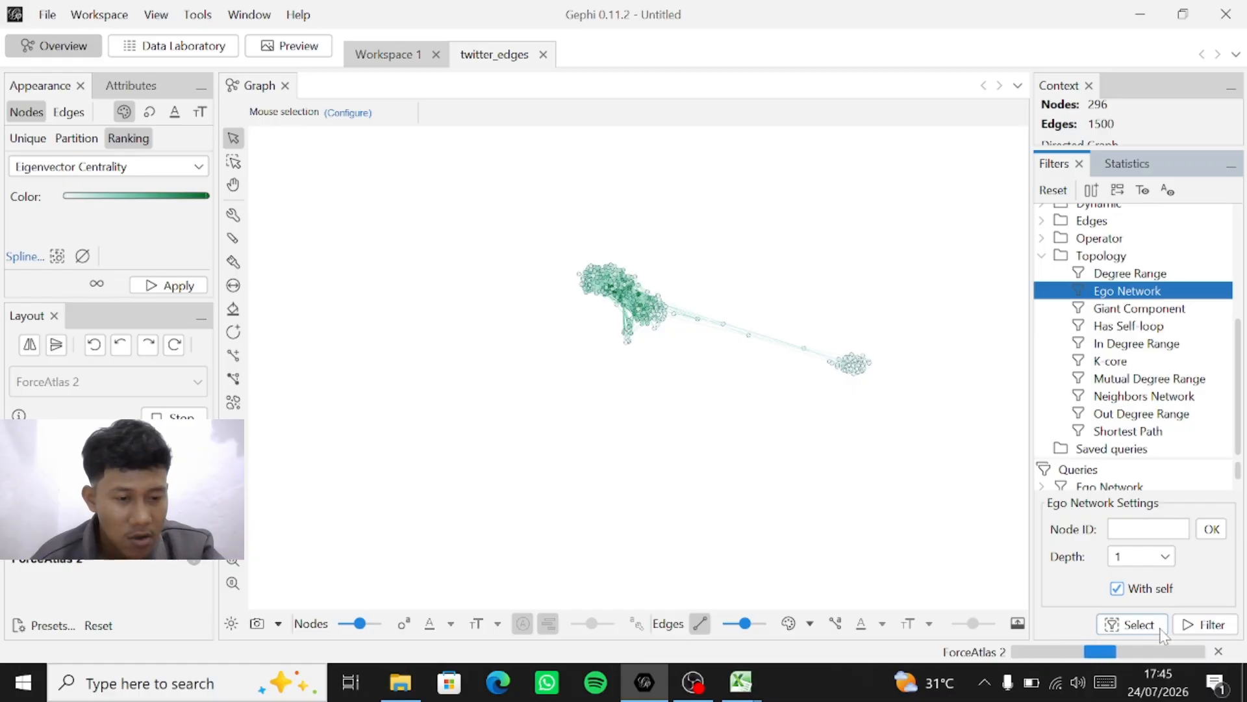
Step: Try running the Ego Network query without a node ID, both as a selection and as a graph filter, stopping it after each run
click(1161, 629)
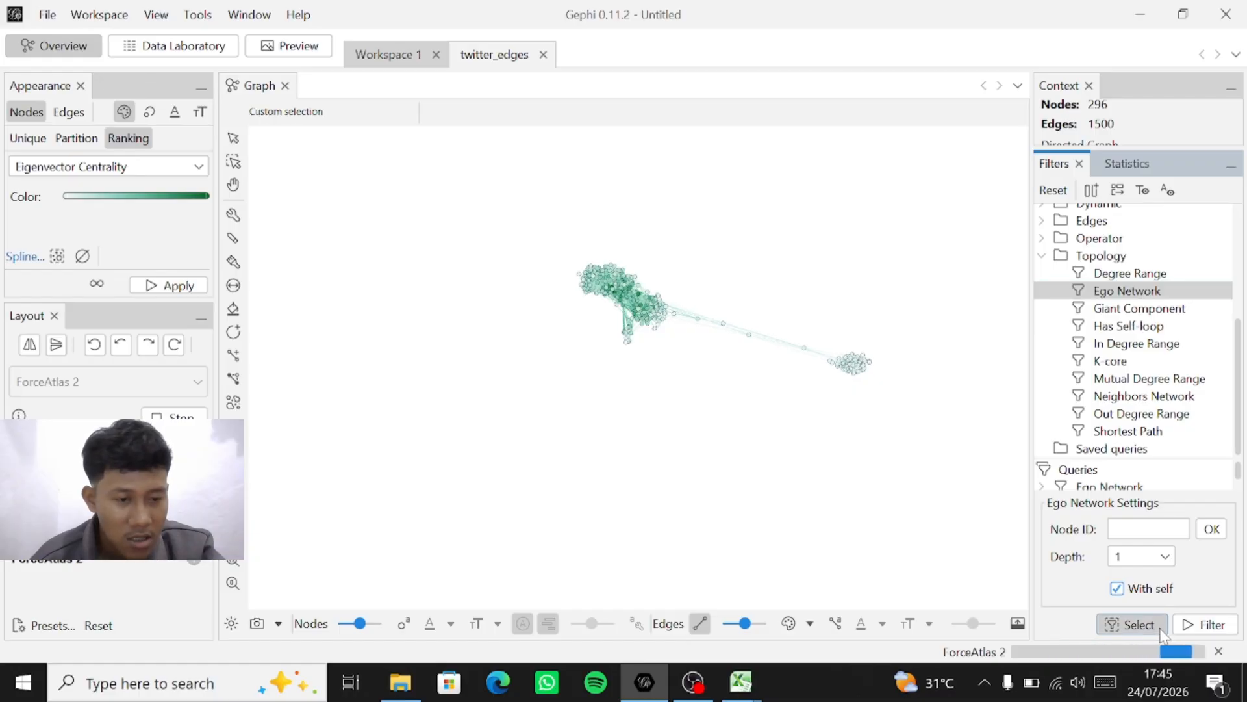
click(1204, 625)
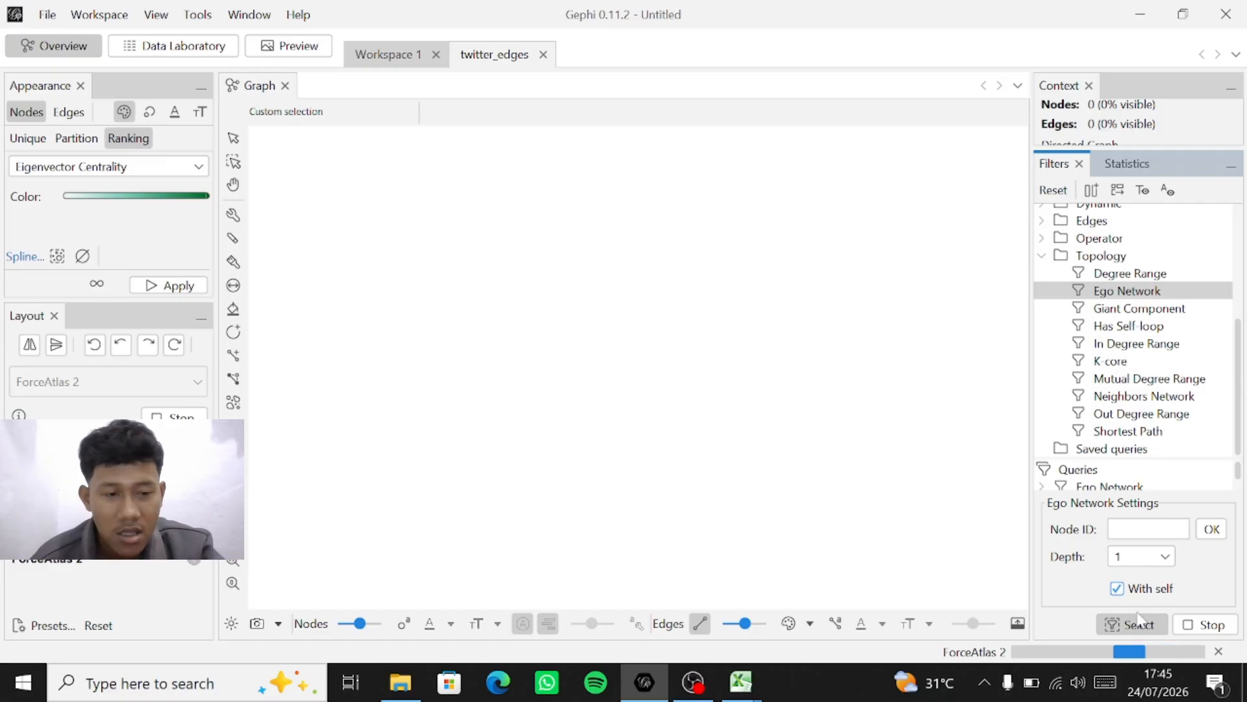
click(1206, 624)
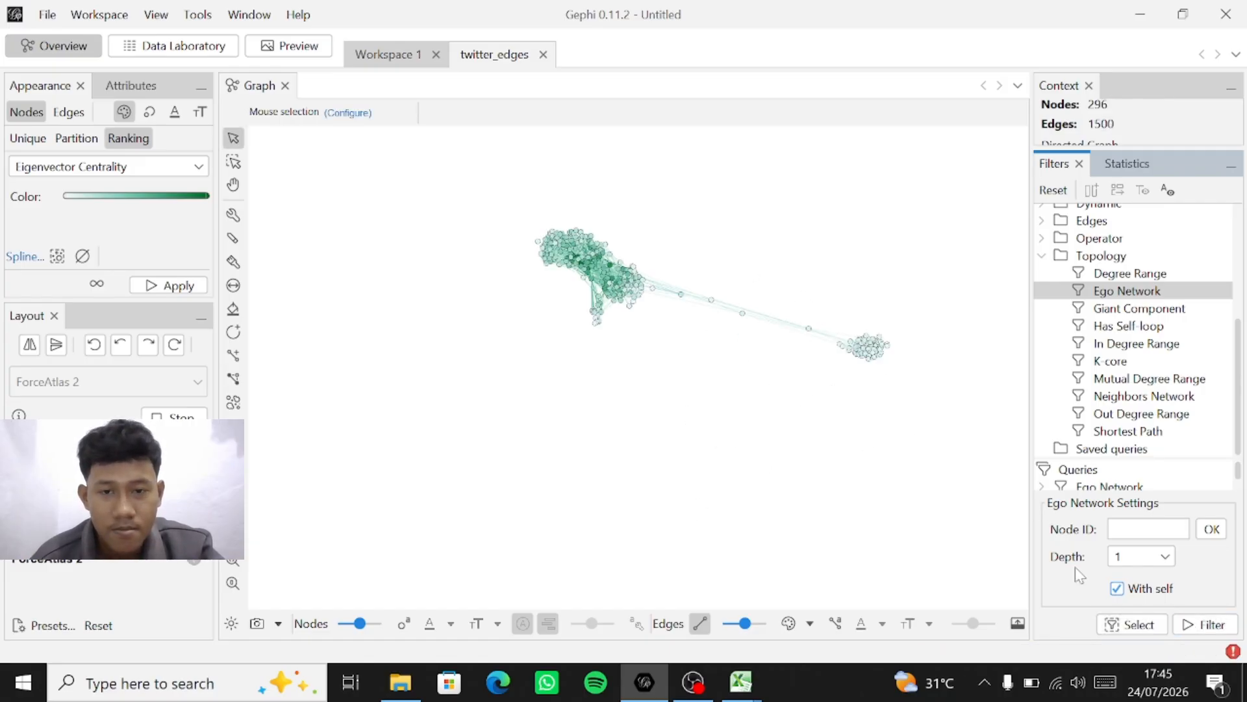
click(1206, 624)
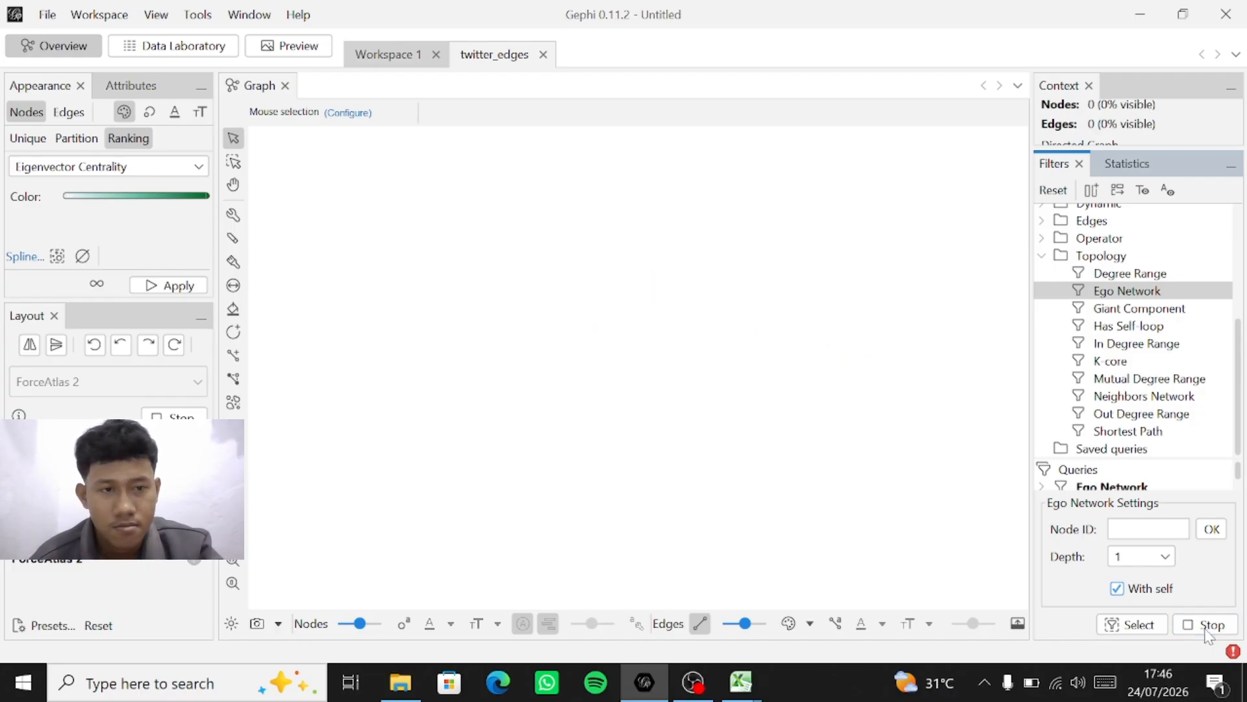
click(1206, 625)
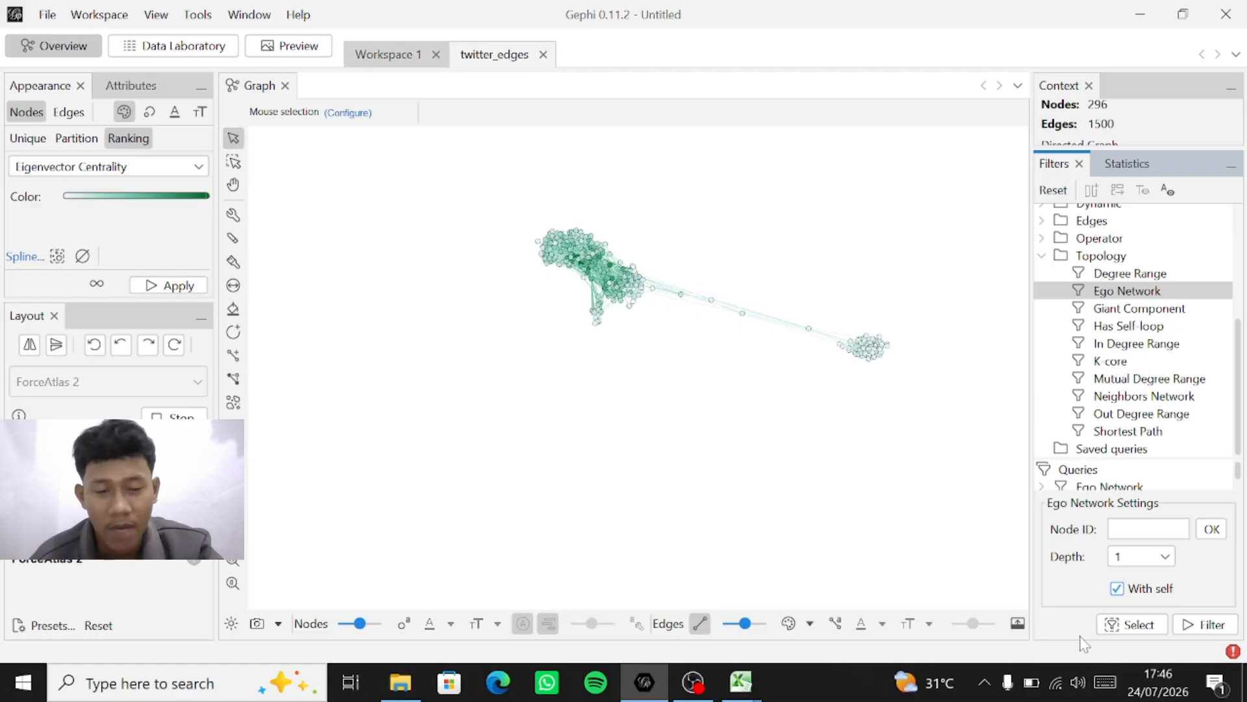
click(1136, 625)
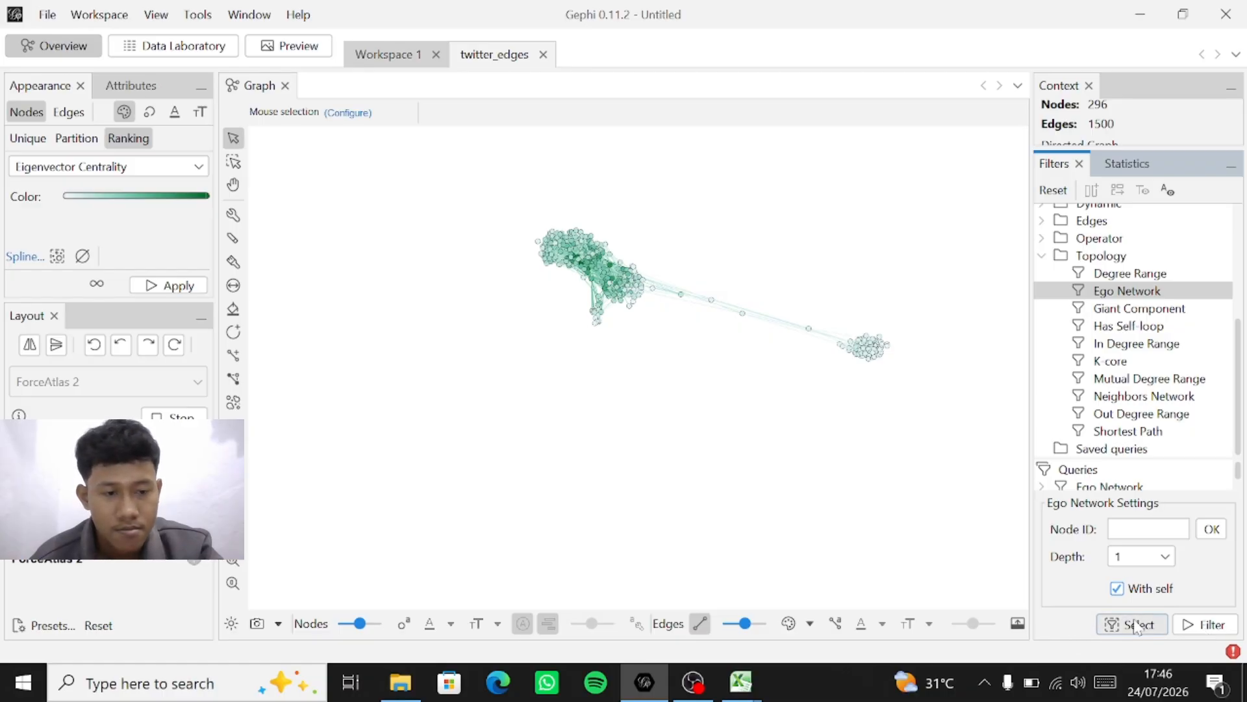
click(1194, 625)
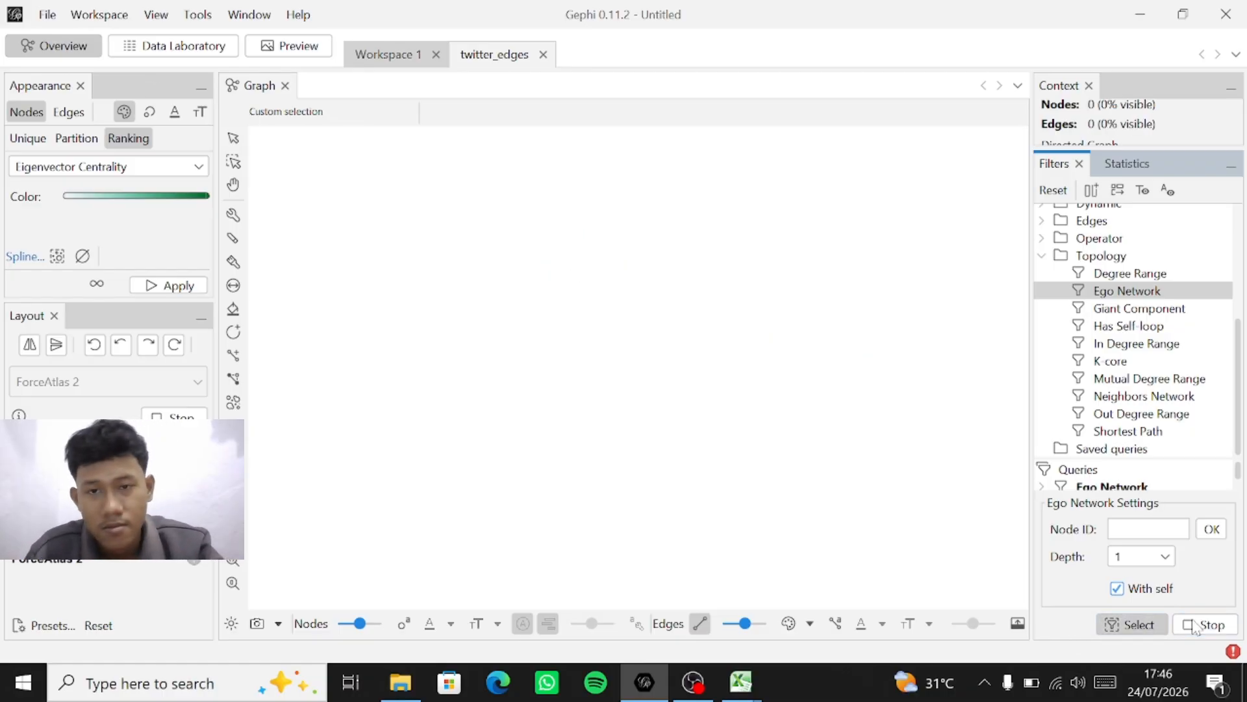
click(1194, 626)
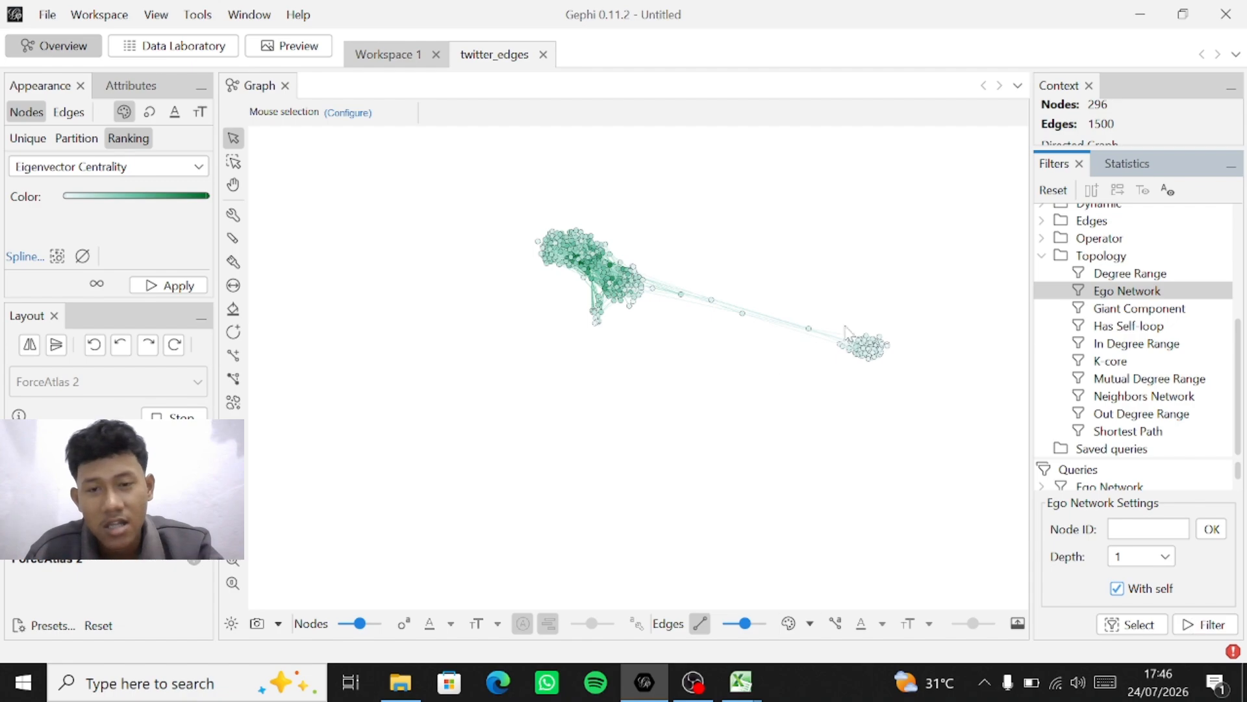